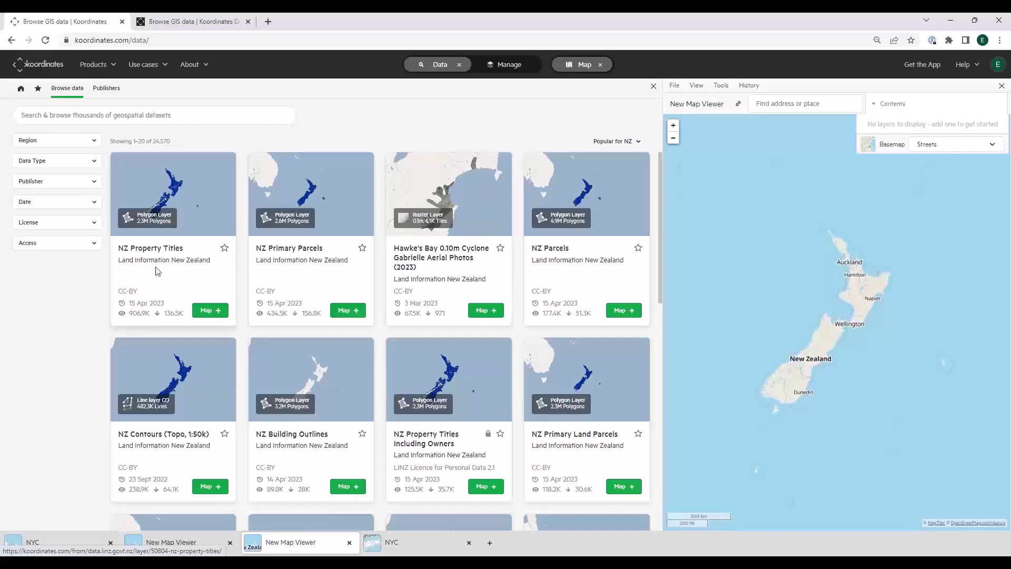
- Close the map view and check the publishers directory before returning to the dataset catalogue
left_click(599, 65)
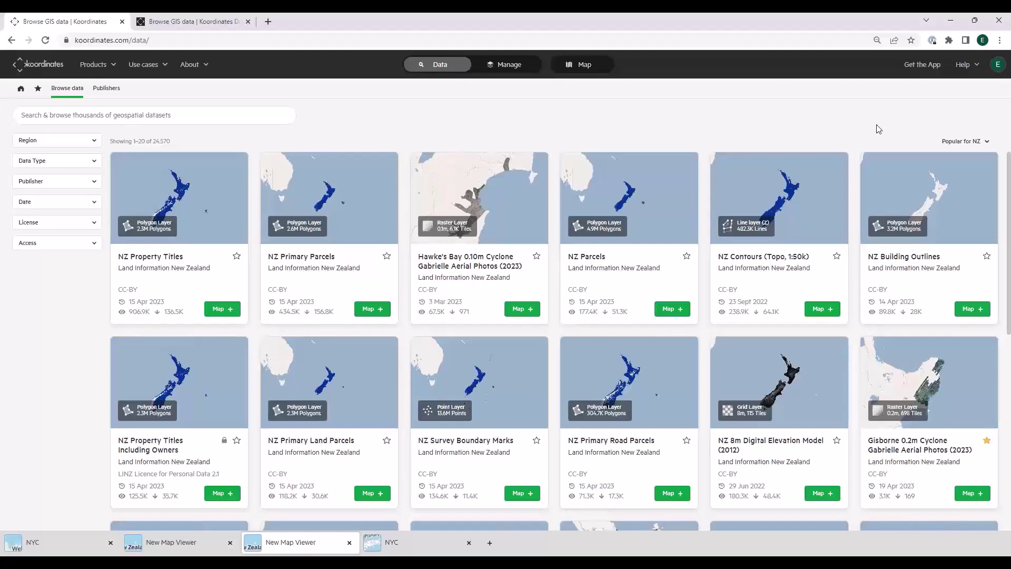
left_click(107, 89)
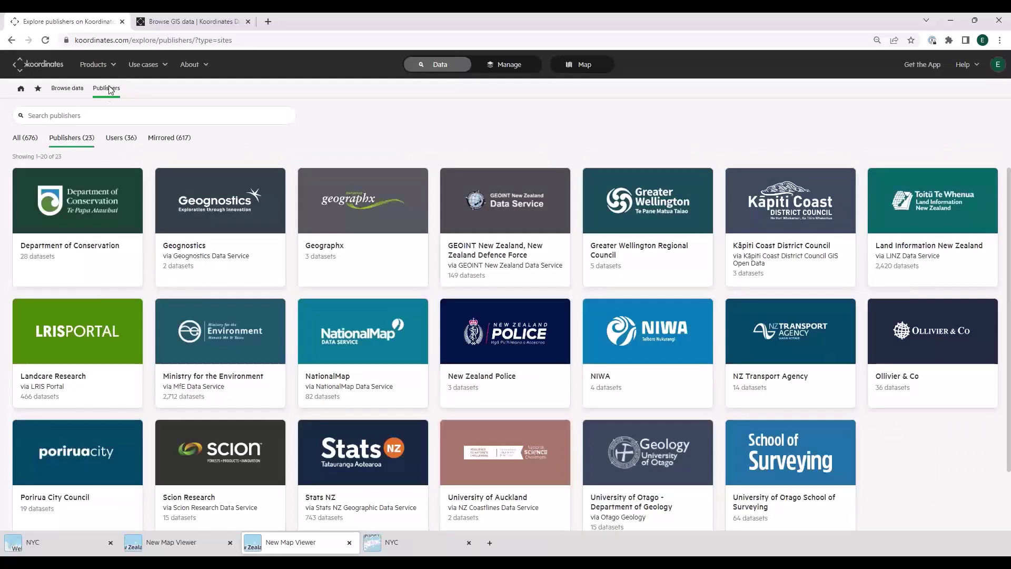
left_click(70, 91)
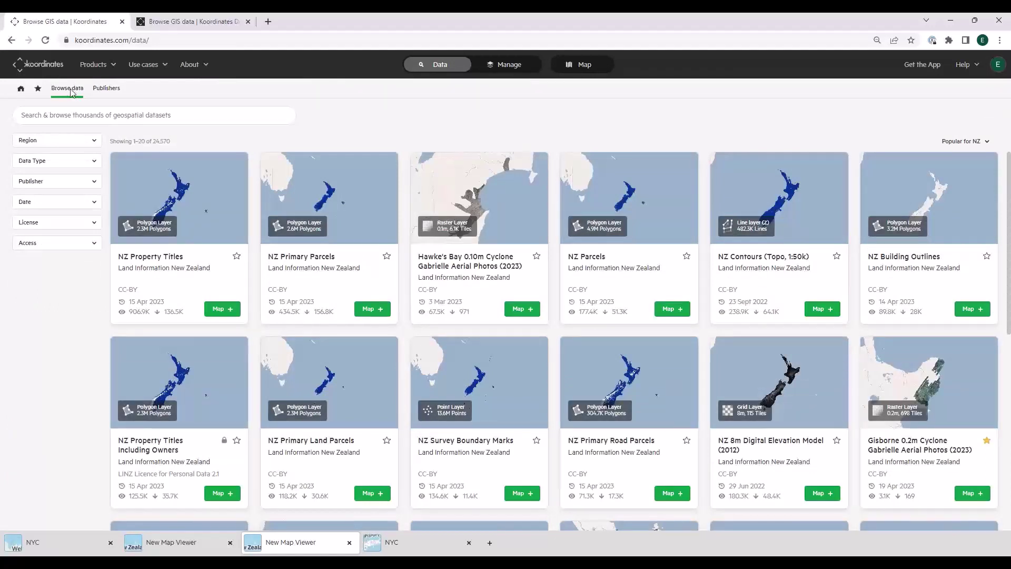
- Filter the catalogue by Vectors, Point Clouds, Rasters and Grids in turn, and clear the data type filter
left_click(57, 117)
left_click(53, 164)
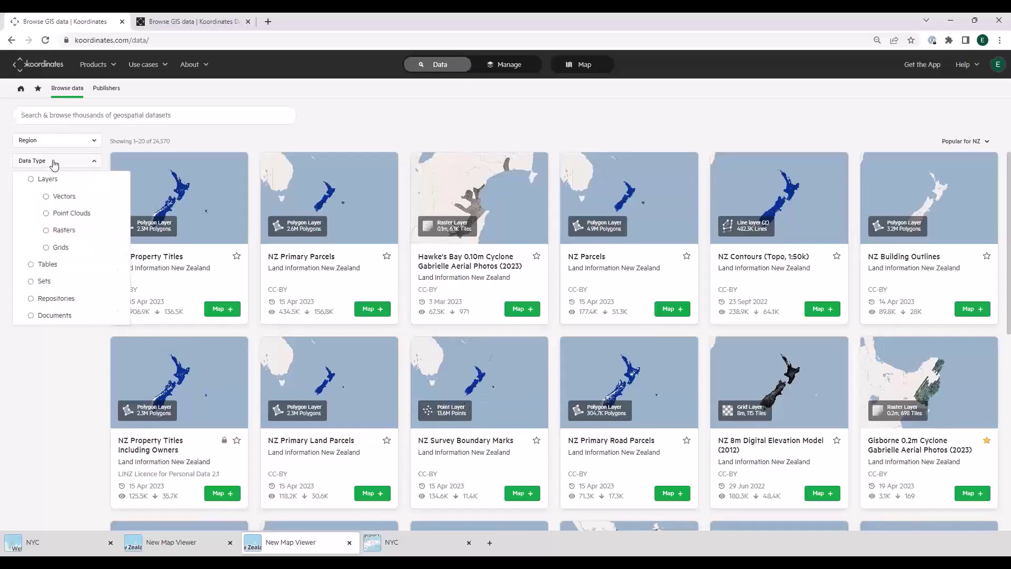
left_click(53, 163)
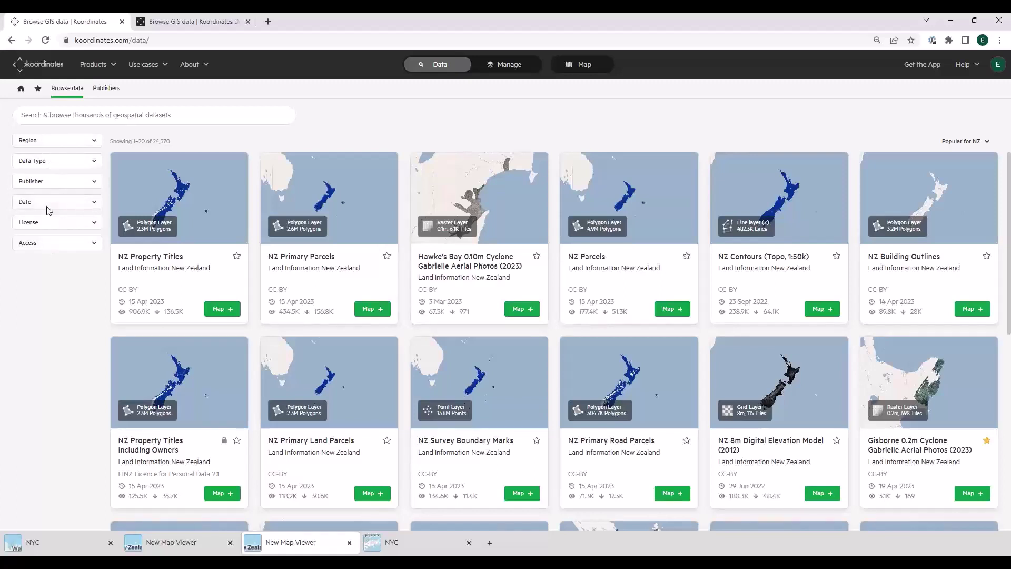
left_click(59, 164)
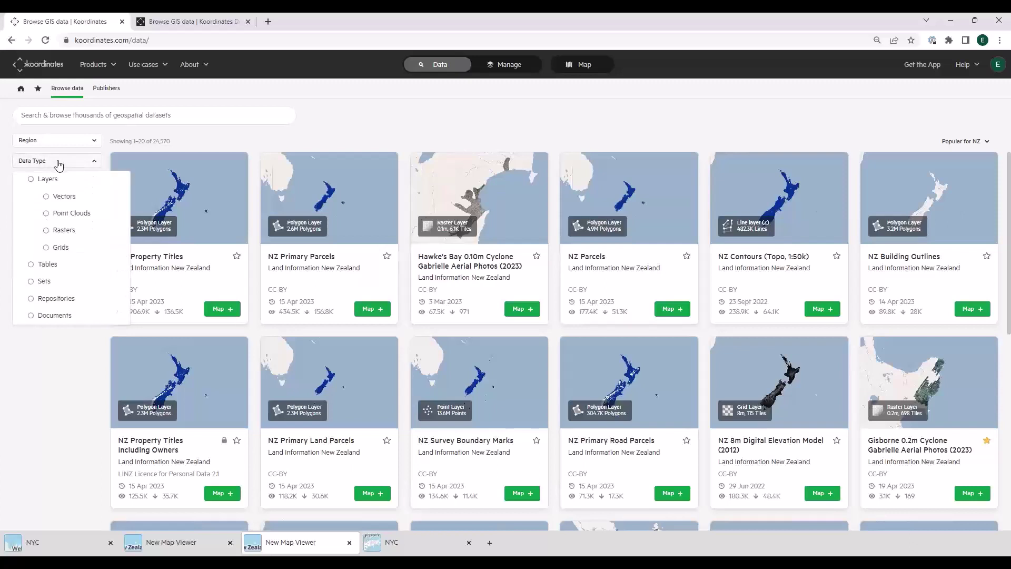
left_click(46, 197)
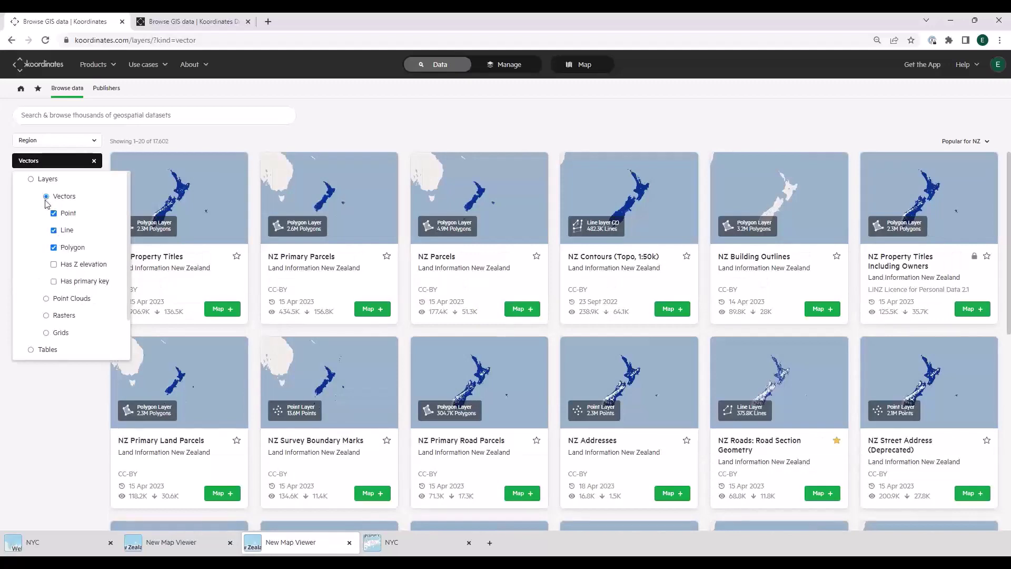
left_click(46, 298)
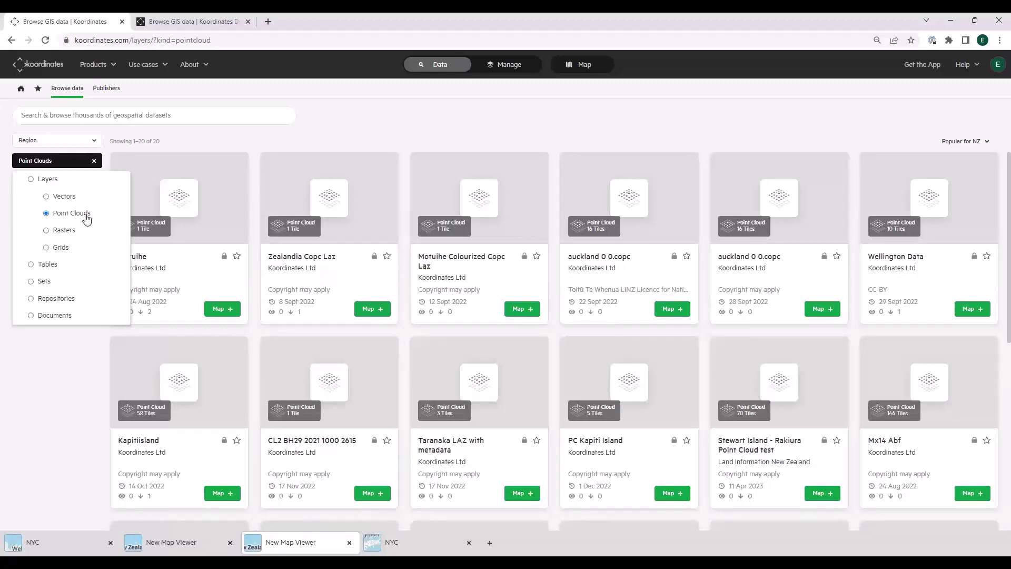
left_click(46, 230)
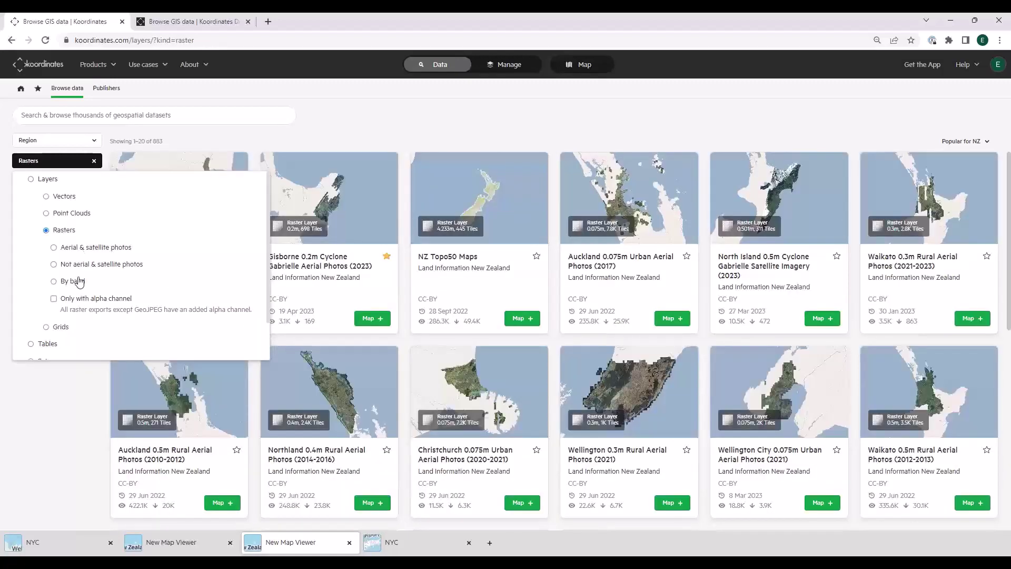
left_click(46, 327)
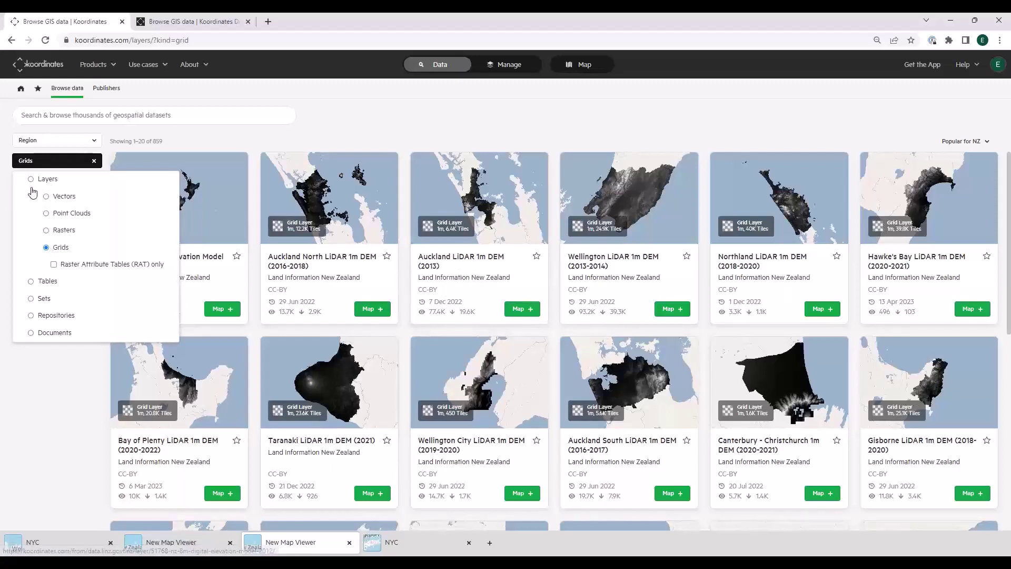
left_click(93, 161)
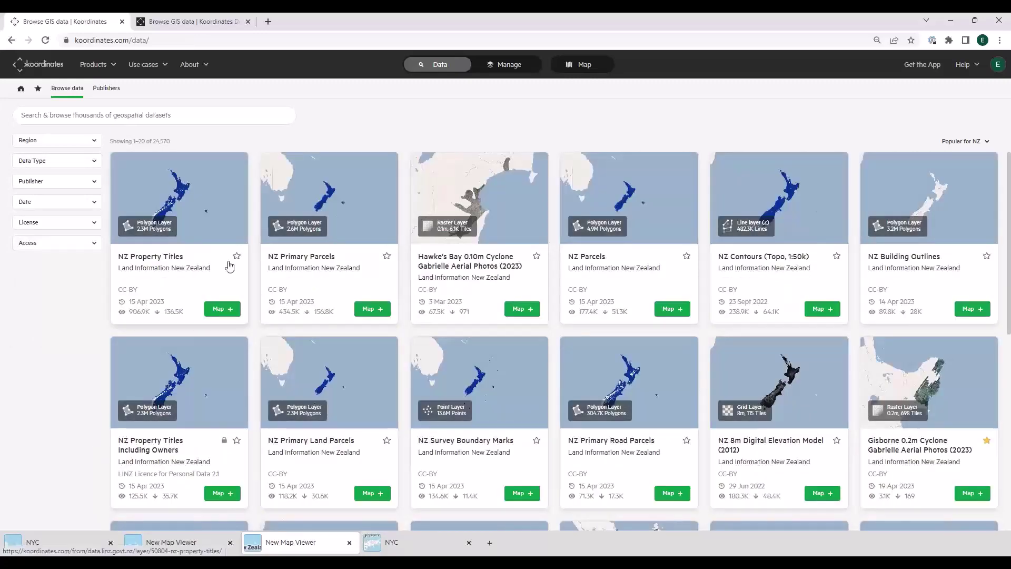
- Open the NZ Primary Parcels dataset and review its description and attached Property And Ownership Simplified Tables Data Dictionary
left_click(311, 264)
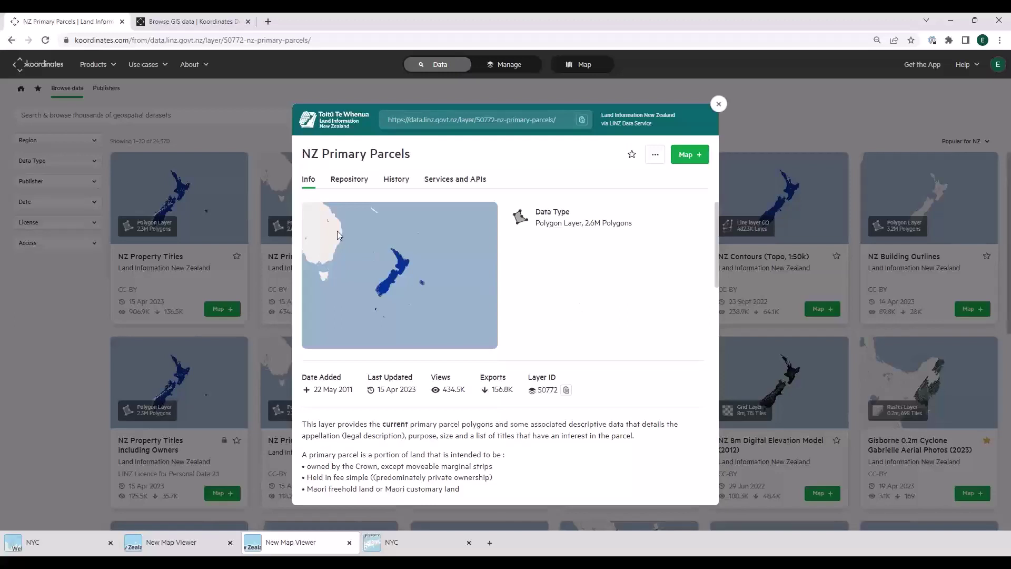
scroll(630, 347, "down", 1)
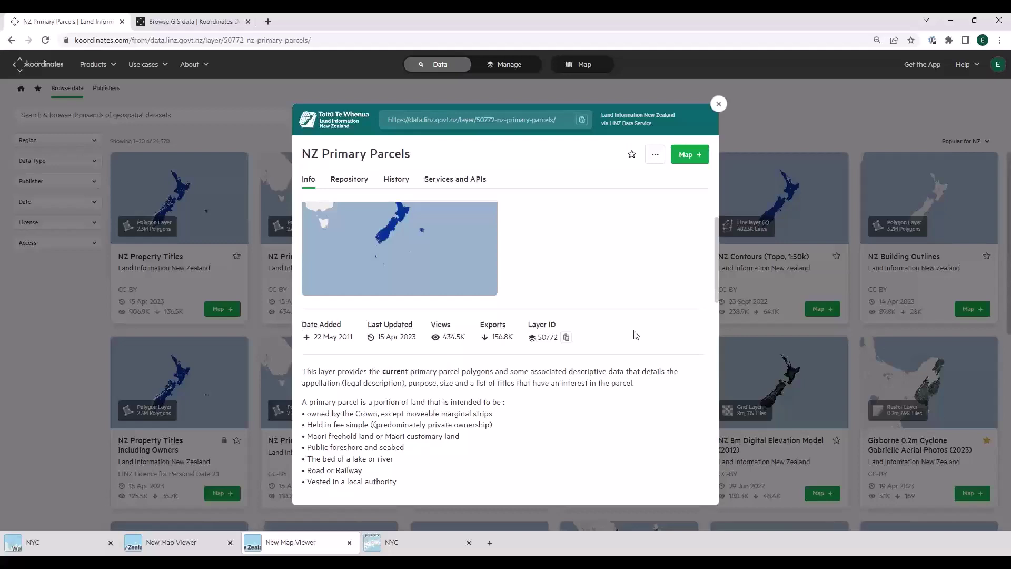
scroll(636, 335, "up", 1)
scroll(636, 335, "down", 3)
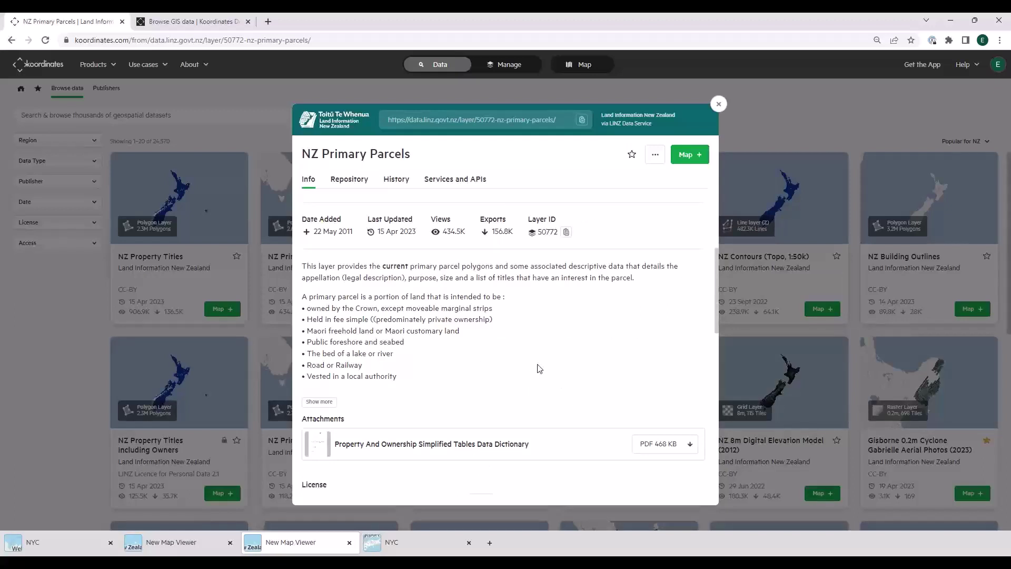
scroll(556, 367, "down", 1)
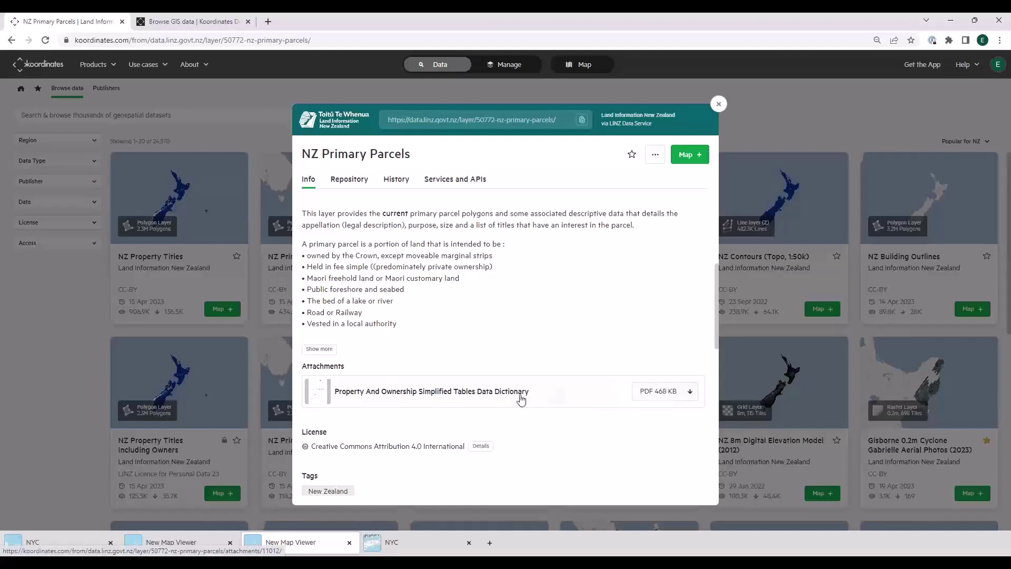
left_click(485, 394)
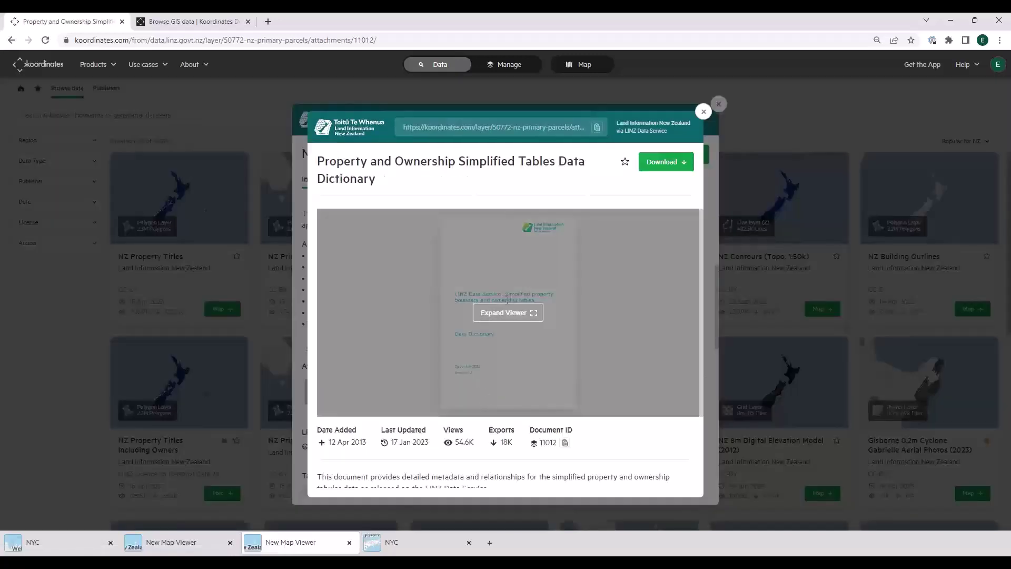
left_click(704, 113)
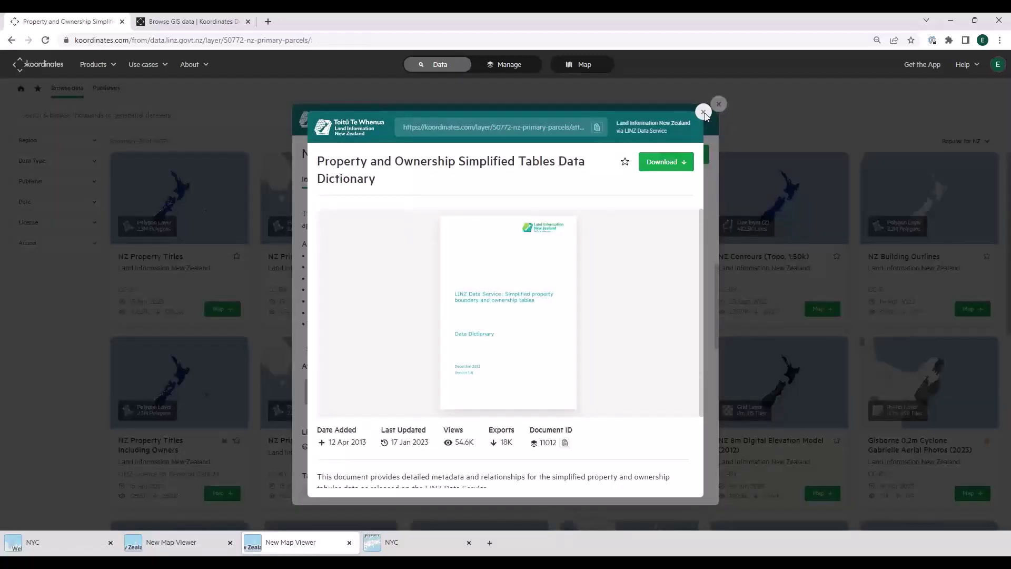
- Review the dataset's license, metadata and details, and copy its layer ID
scroll(554, 358, "down", 1)
scroll(554, 358, "down", 3)
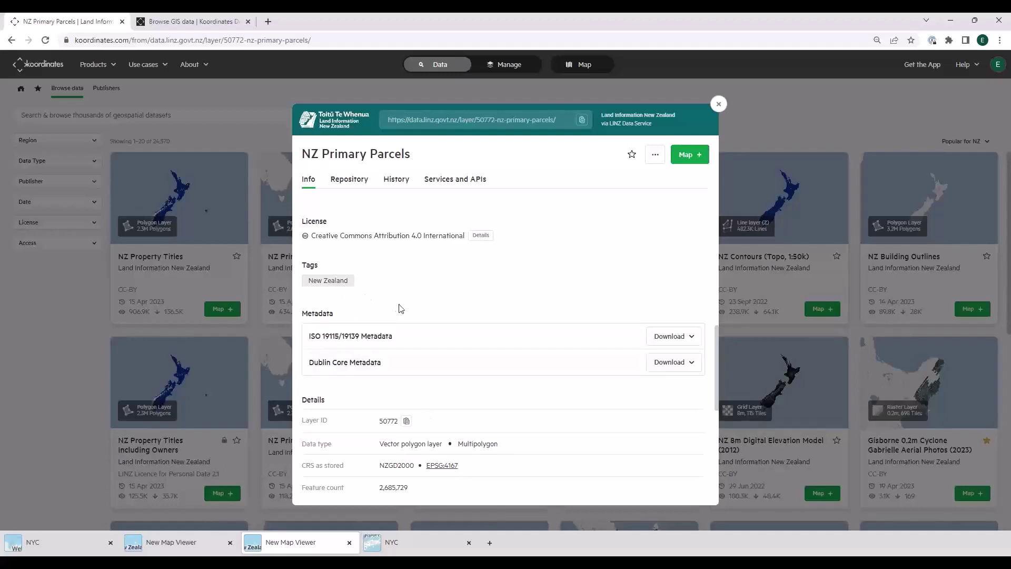
scroll(545, 403, "down", 1)
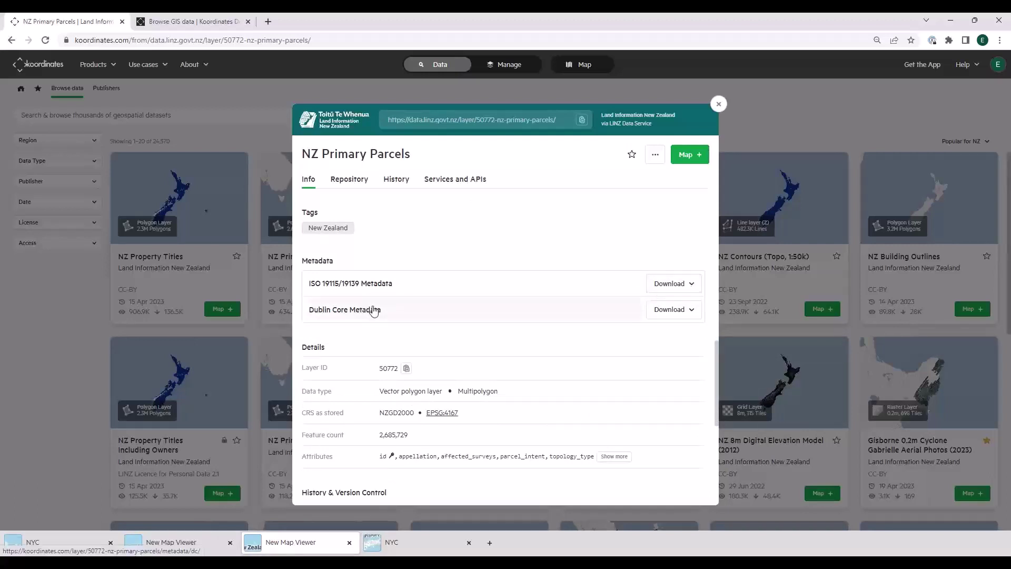
scroll(513, 384, "down", 2)
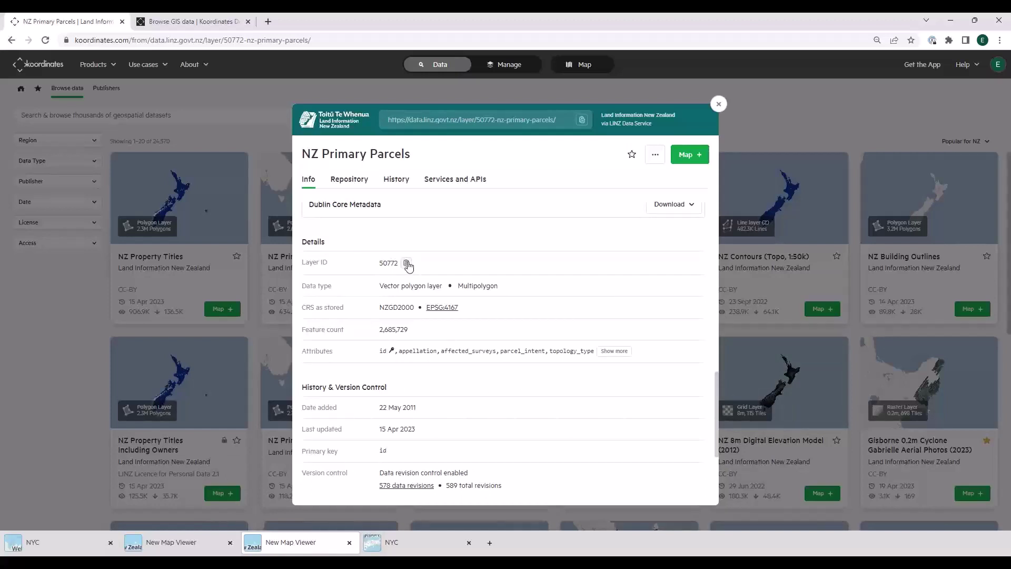
left_click(407, 263)
- Examine the layer's version control details and data sample, and view its repository
scroll(604, 418, "down", 2)
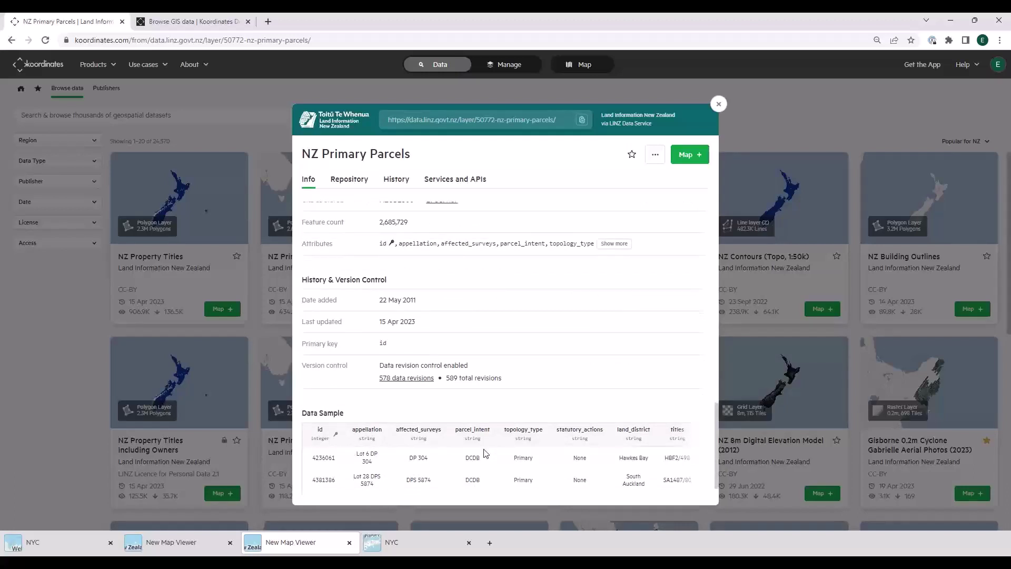
scroll(463, 459, "down", 1)
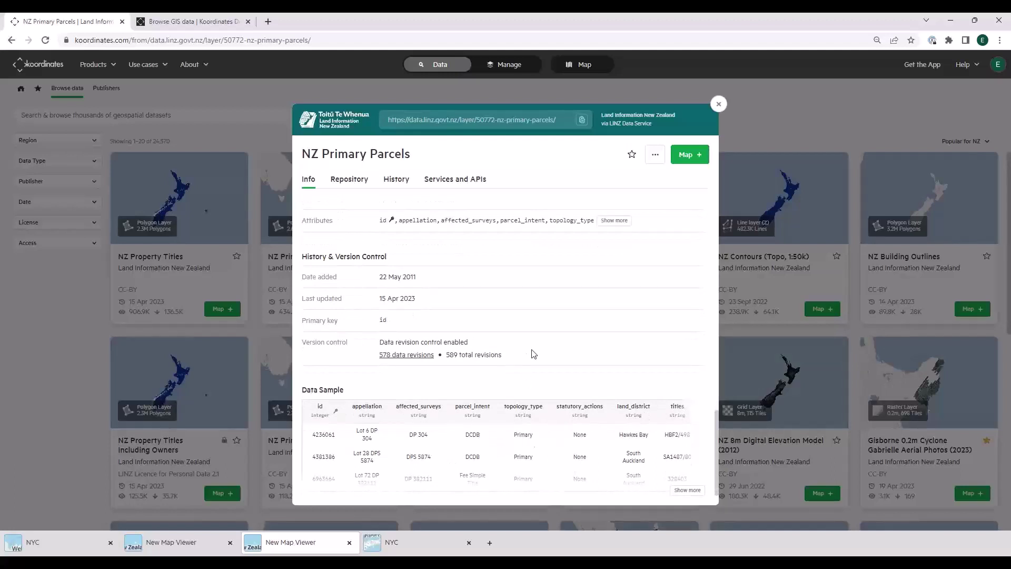
scroll(527, 332, "up", 5)
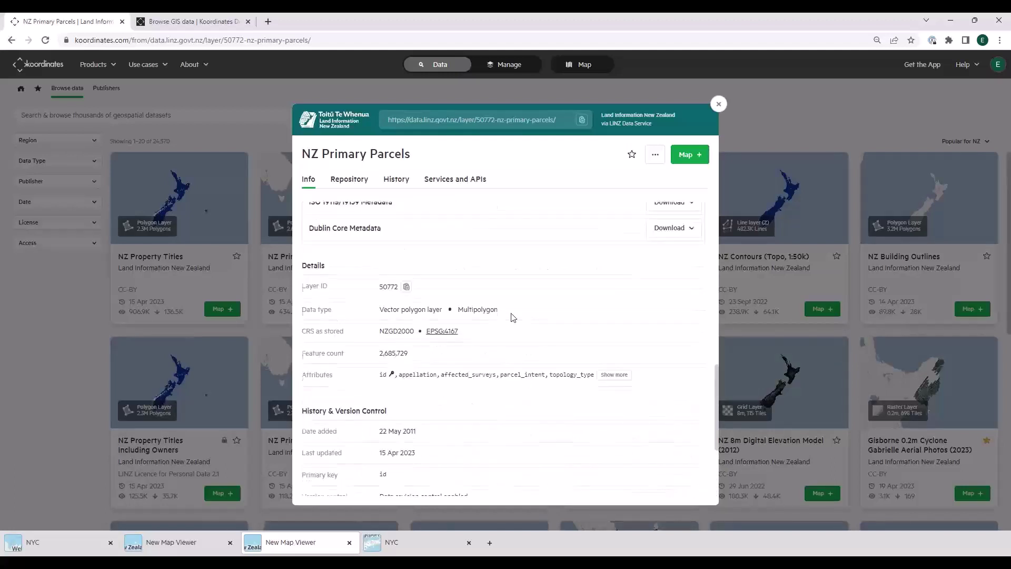
left_click(350, 180)
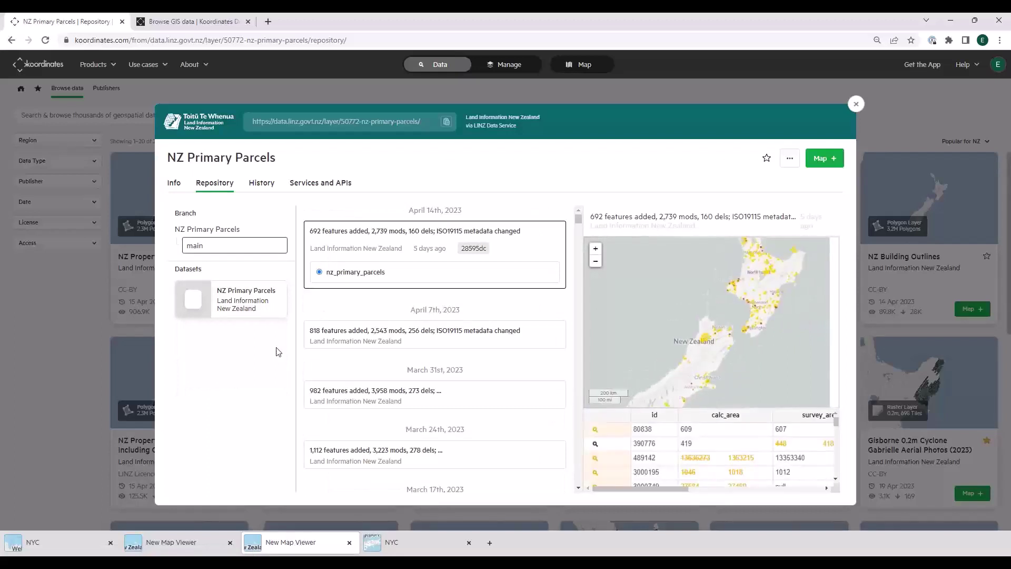
- Set up a data changeset between the 14 April 2023 and 7 April 2023 revisions and check the available formats, keeping CSV
left_click(262, 185)
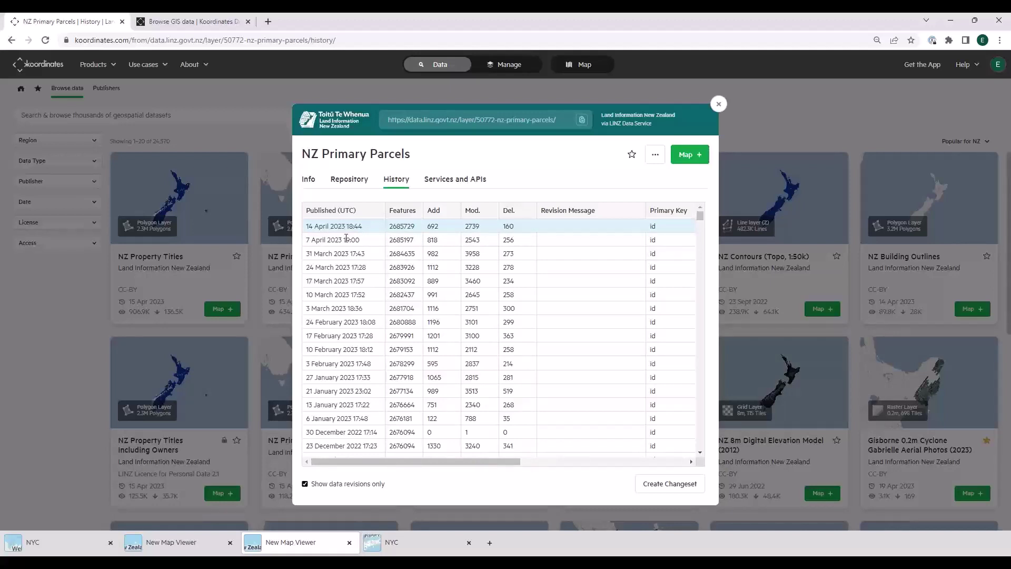
left_click(670, 484)
left_click(311, 227)
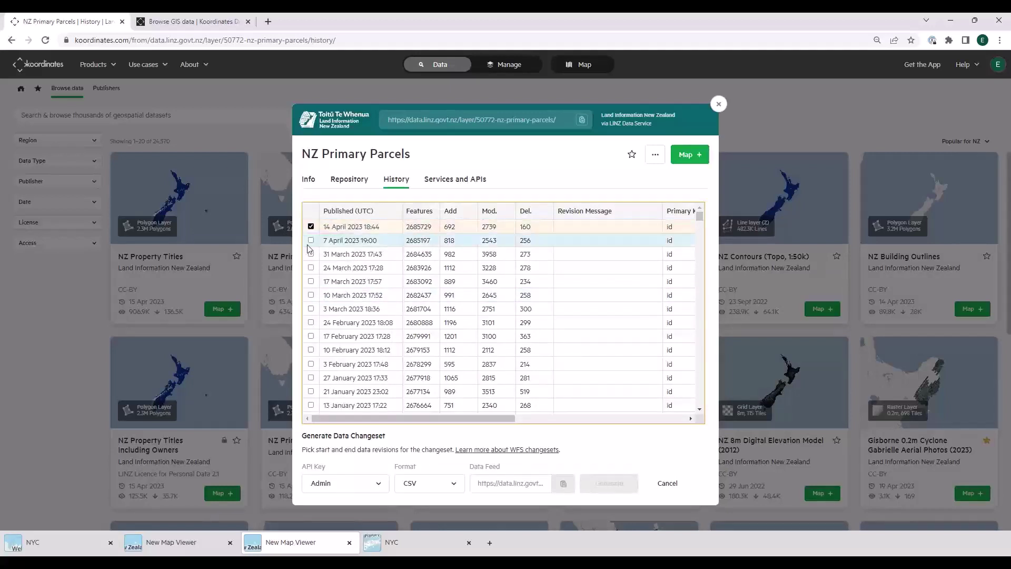
left_click(311, 240)
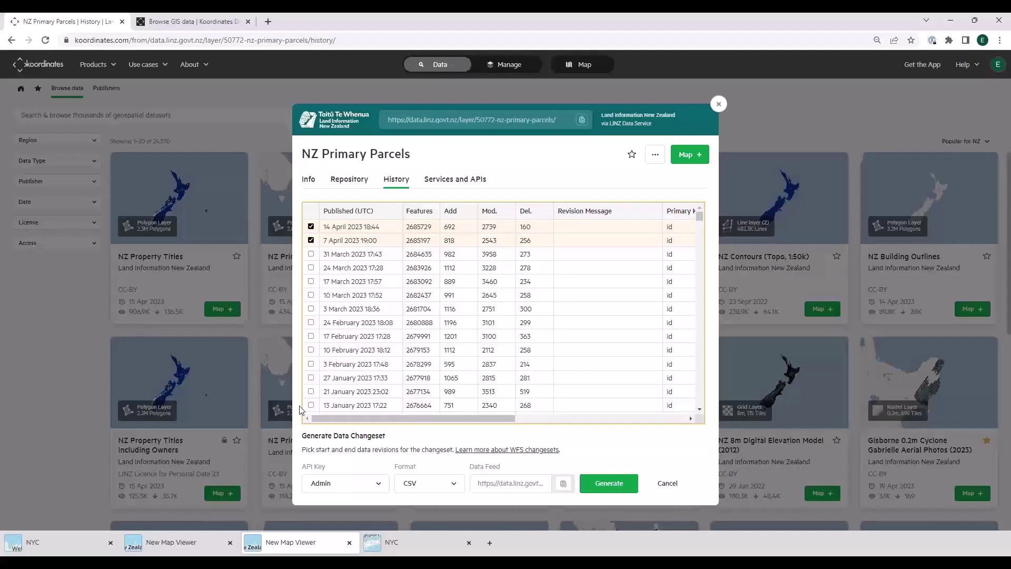
left_click(453, 483)
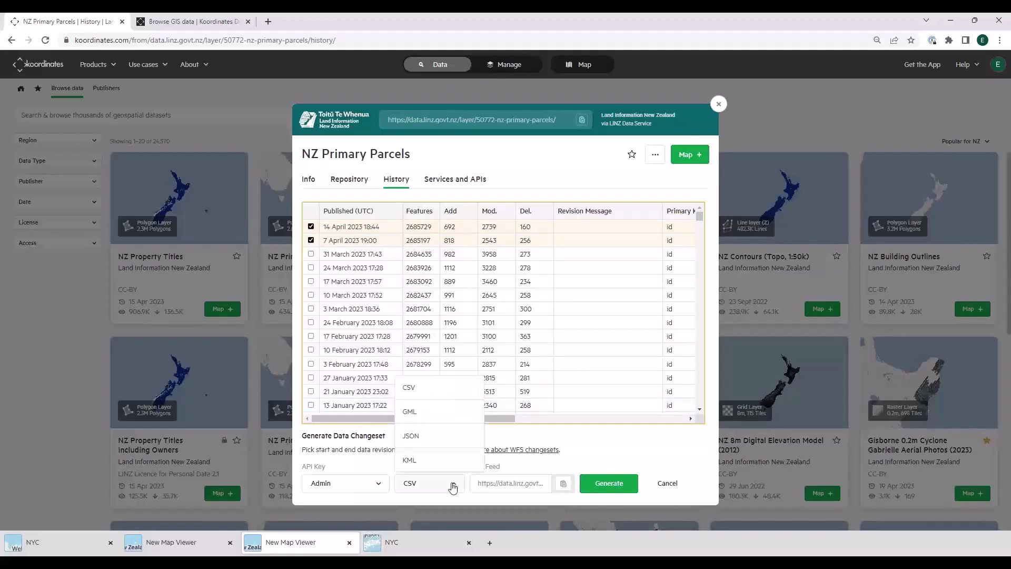
left_click(453, 486)
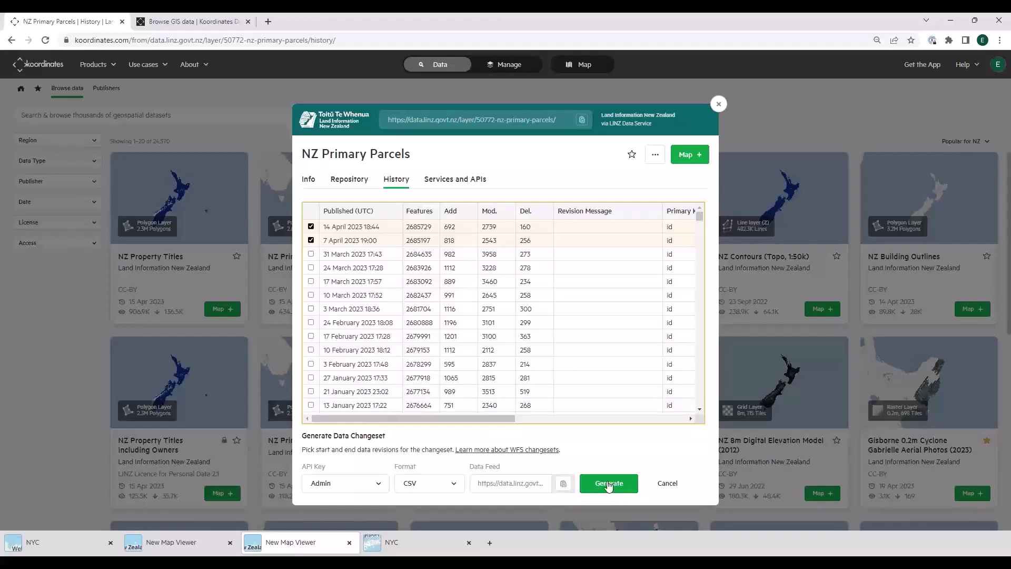
- View the changes of the April 7th, 2023 commit in the NZ Primary Parcels repository
left_click(358, 183)
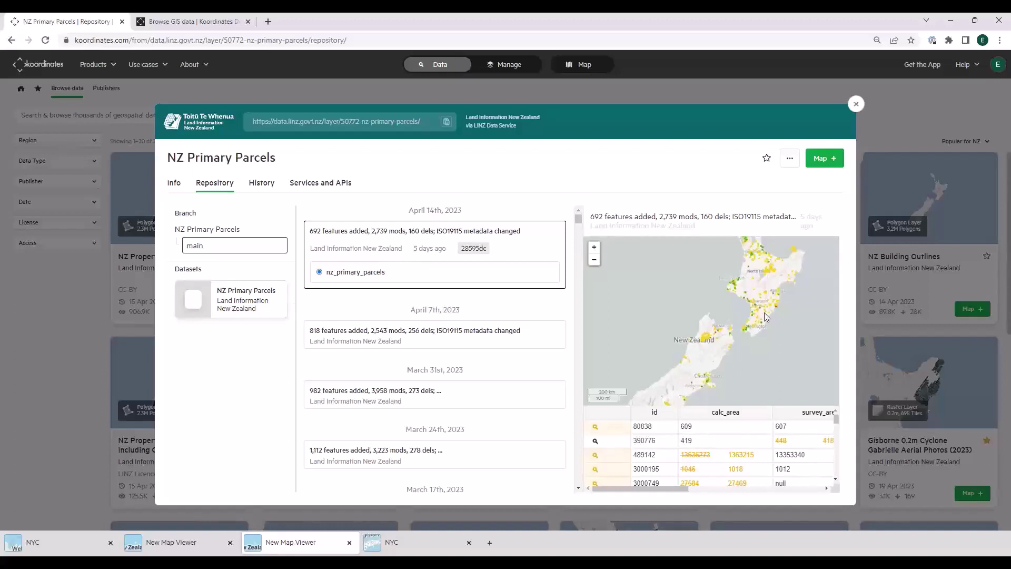
left_click(434, 341)
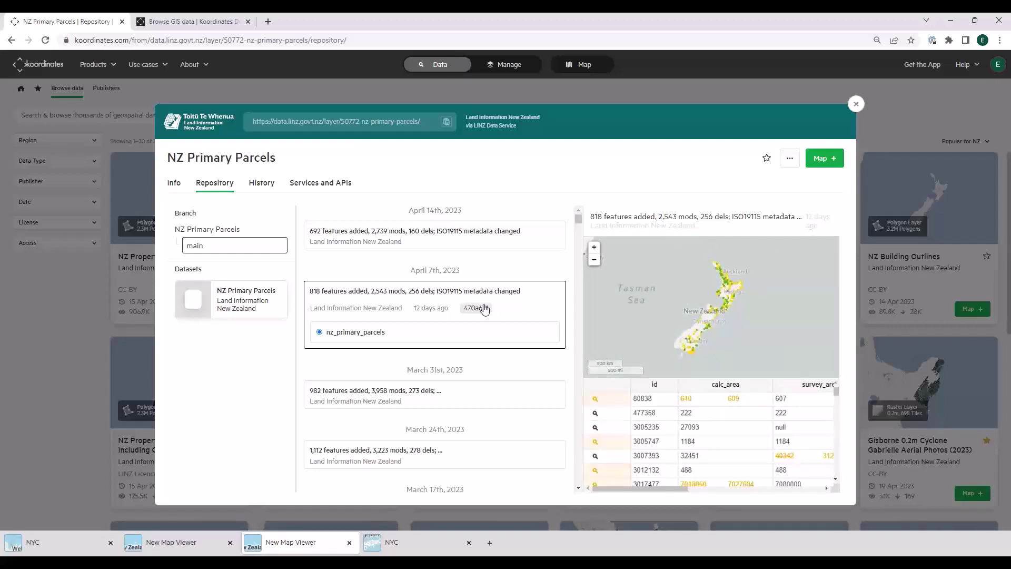
- Copy the layer's WFS capabilities URL and examine the WFS Changesets, Spatial Query API and Kart services
left_click(322, 184)
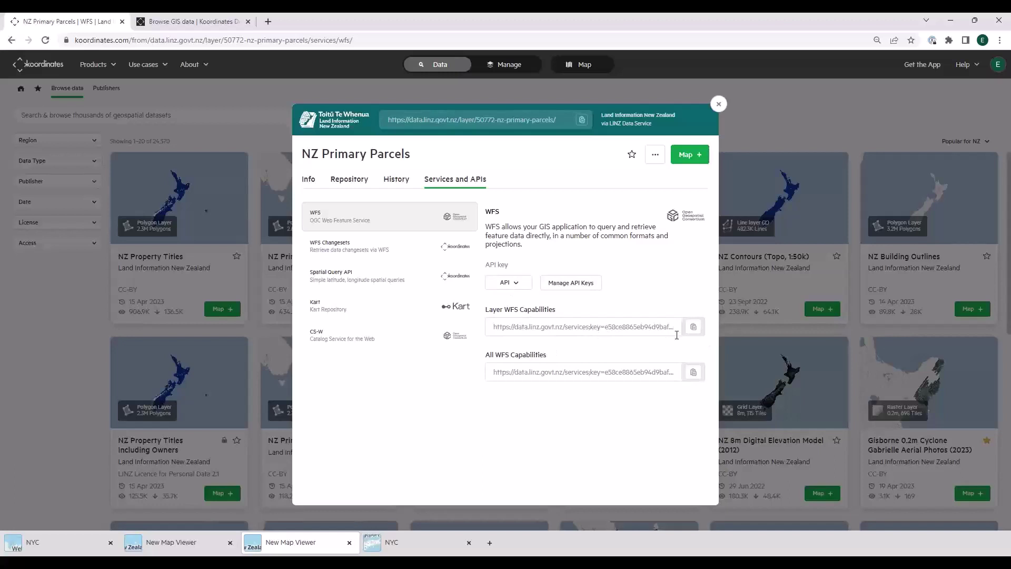
left_click(693, 327)
left_click(357, 251)
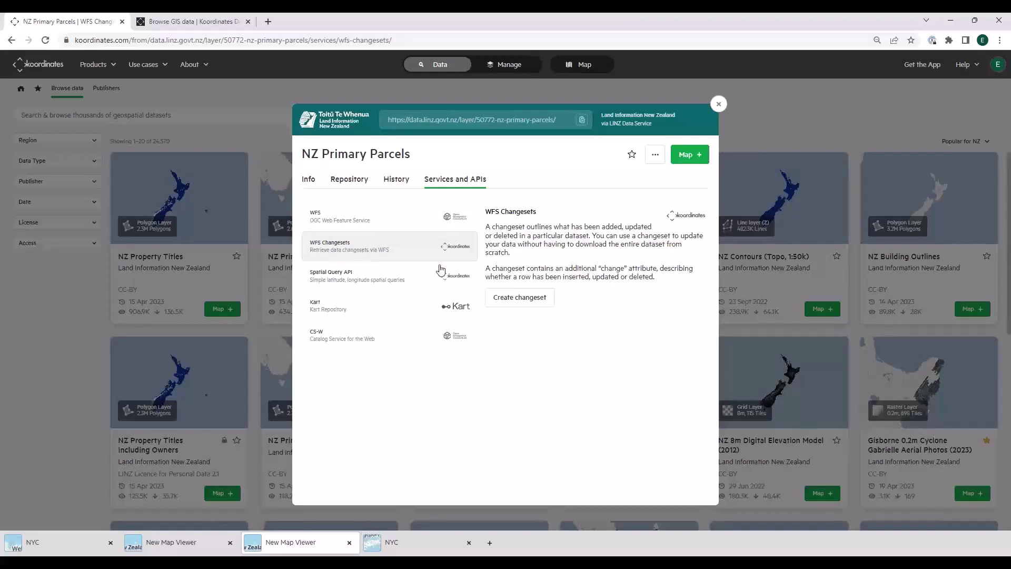
left_click(333, 274)
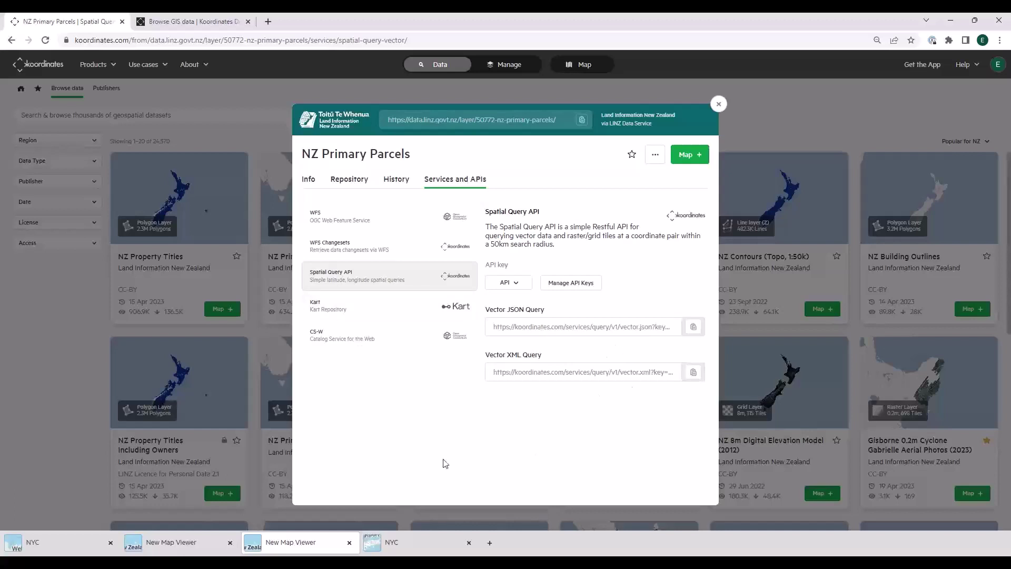
left_click(324, 306)
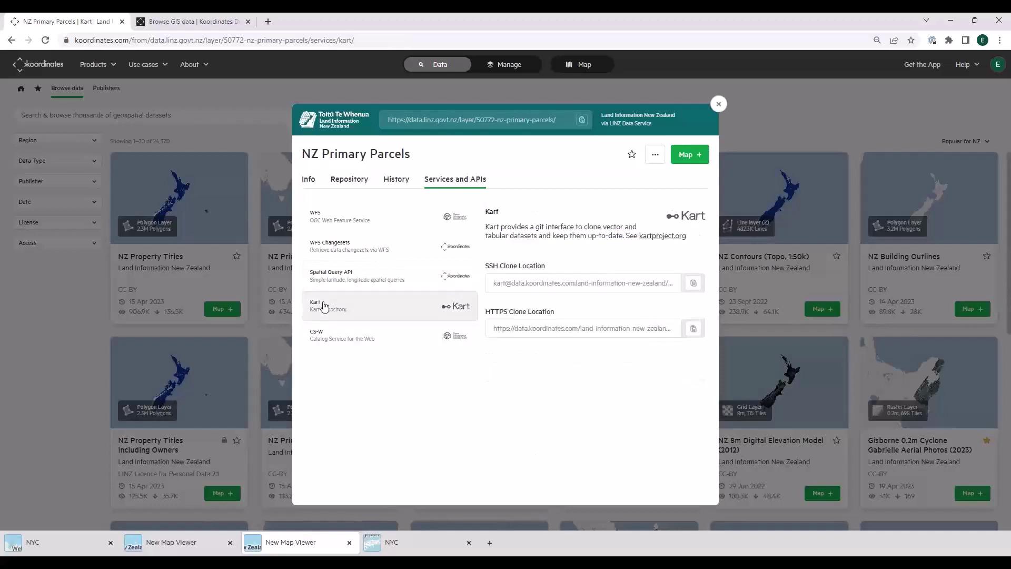
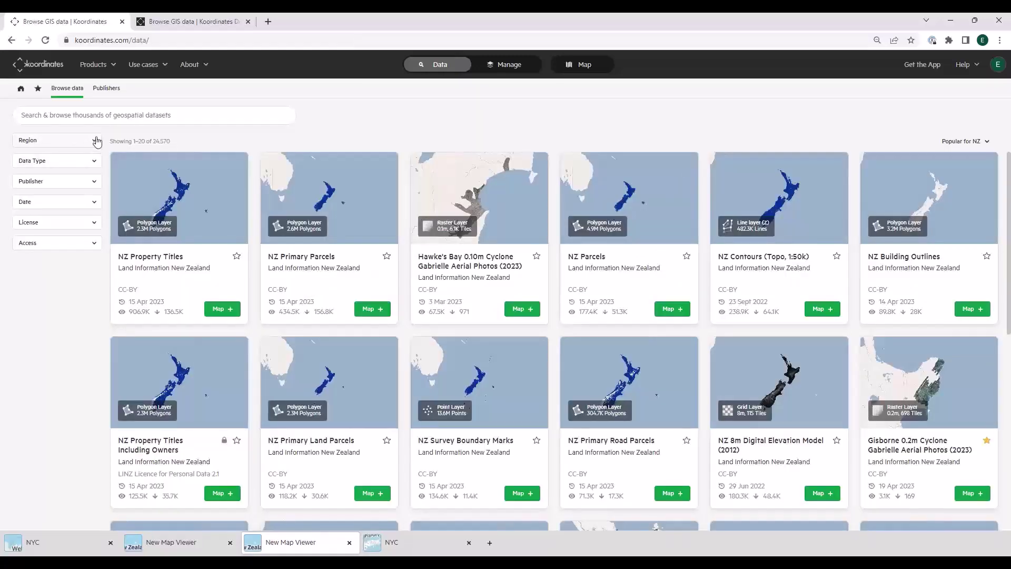
- Filter the data catalogue by region to Suffolk County in New York, United States of America, North America
left_click(91, 142)
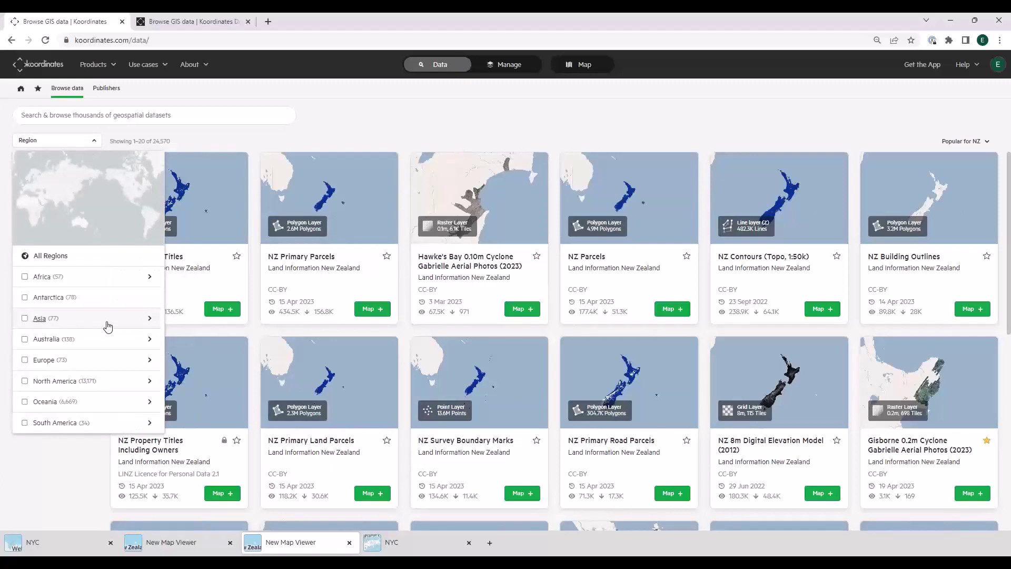
left_click(56, 385)
scroll(93, 352, "down", 3)
left_click(66, 447)
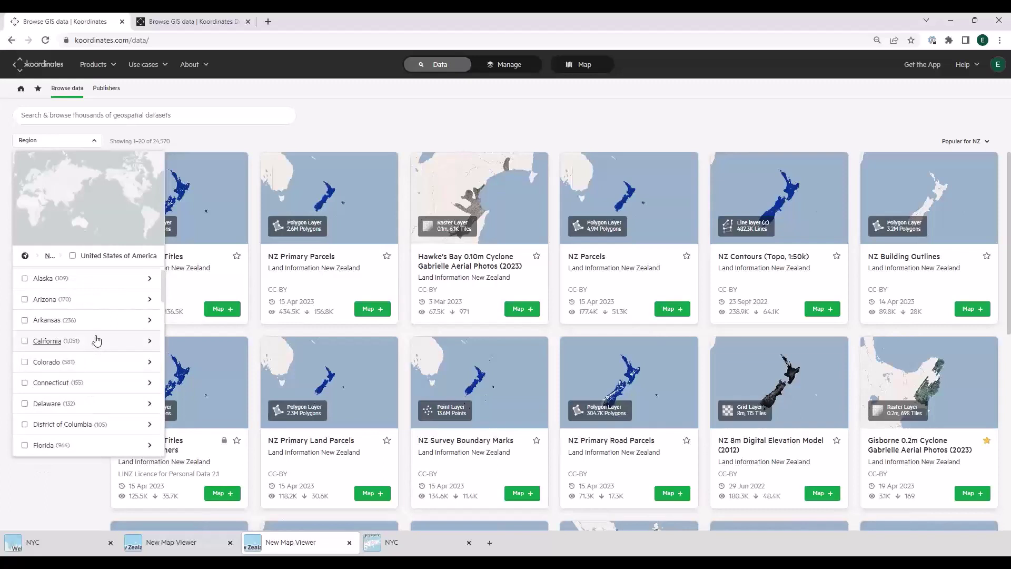
scroll(96, 341, "down", 5)
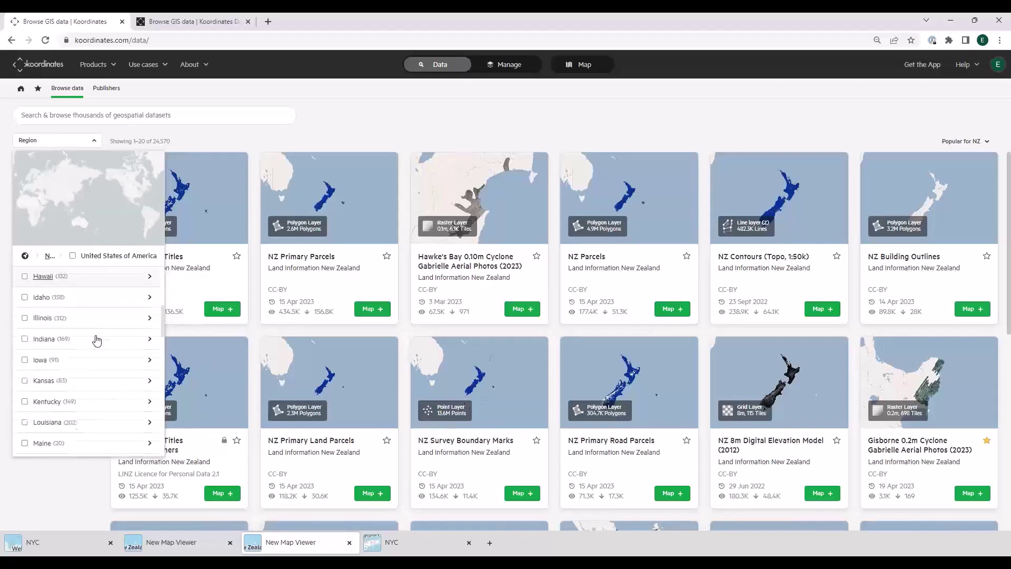
scroll(96, 340, "down", 5)
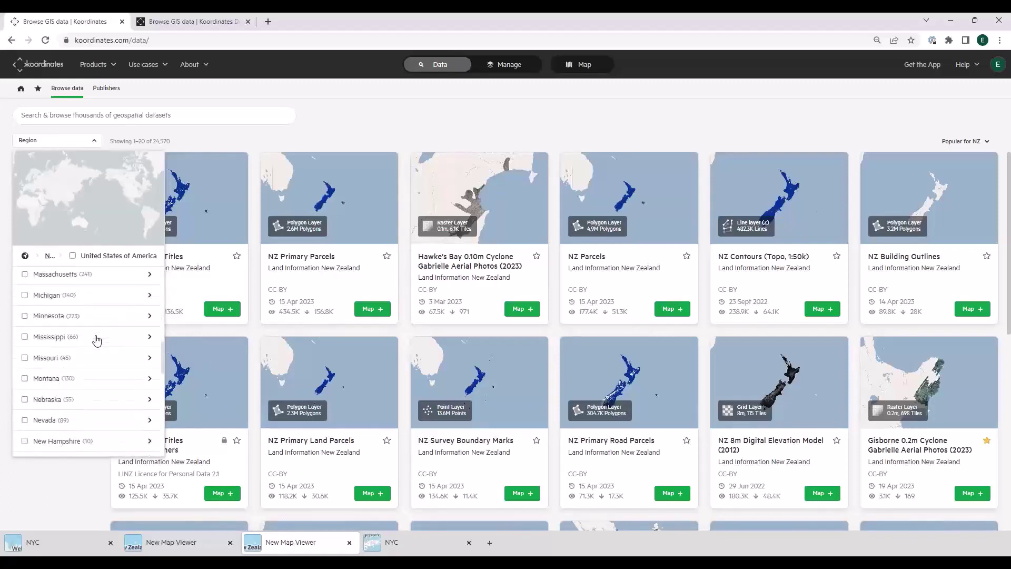
scroll(96, 341, "down", 5)
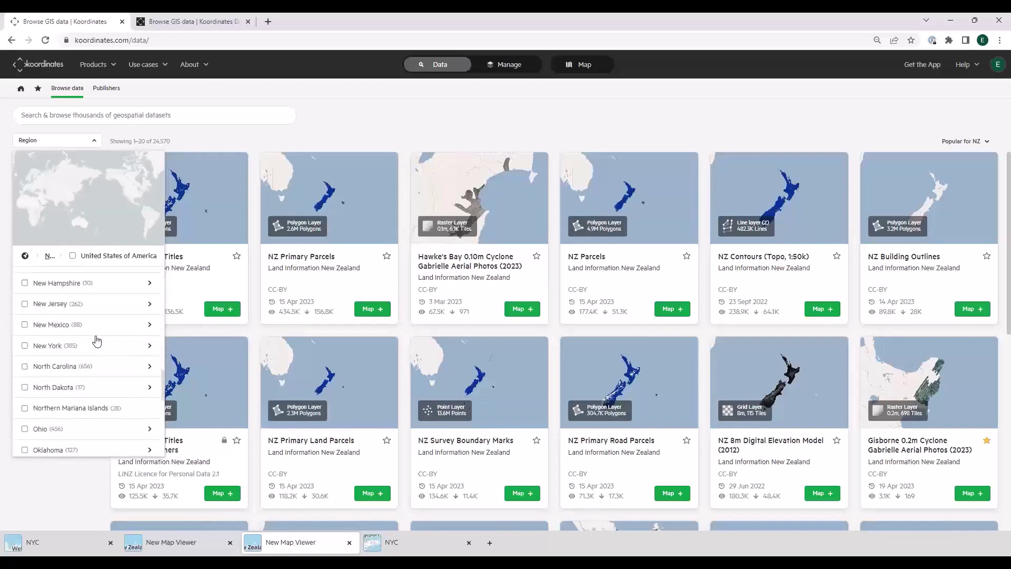
left_click(47, 347)
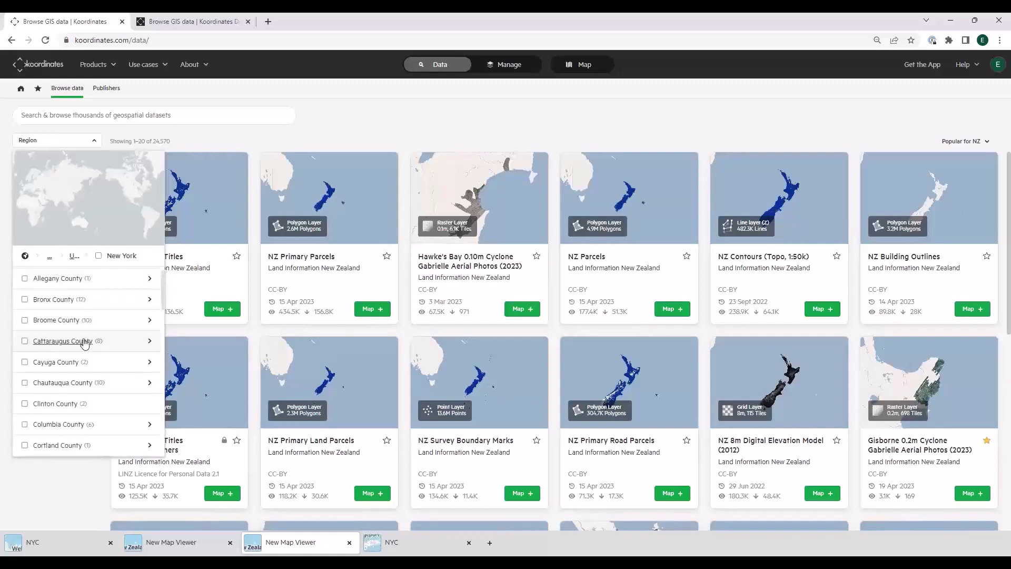
scroll(115, 349, "down", 8)
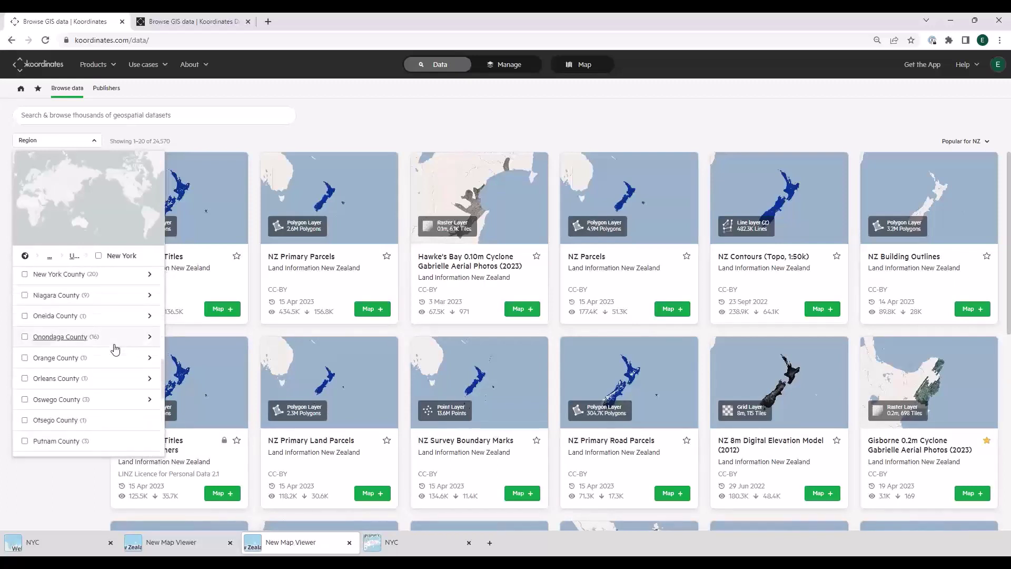
scroll(115, 348, "down", 5)
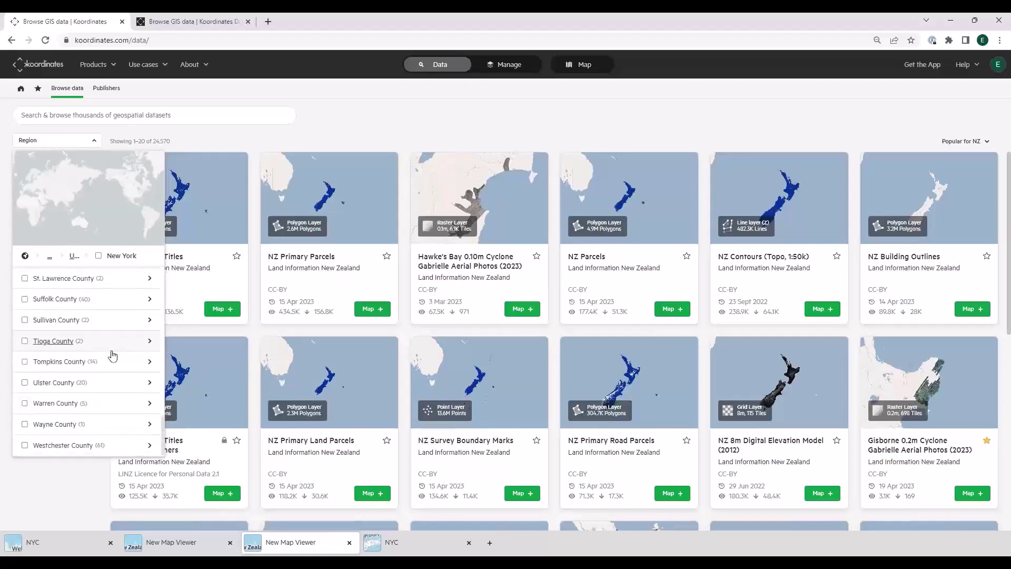
left_click(25, 299)
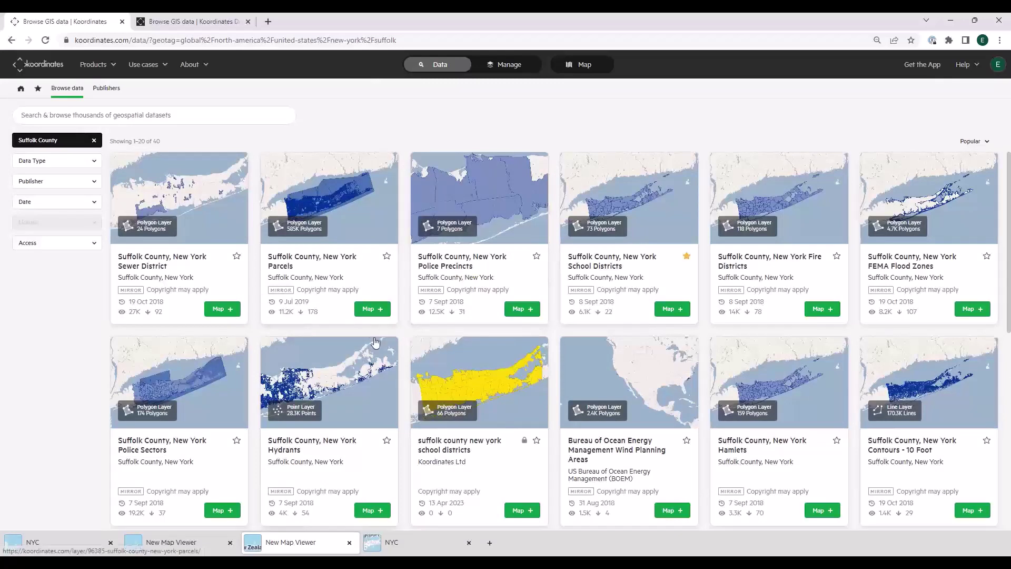
- Add the Suffolk County School Districts, FEMA Flood Zones and Sewer District layers to the map and show the map on its own
left_click(593, 67)
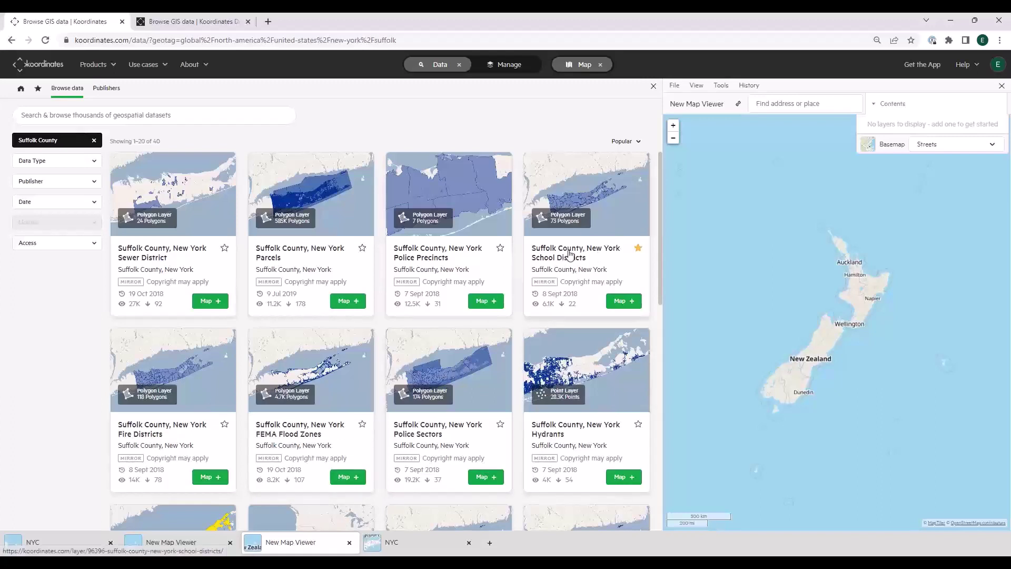
left_click(625, 301)
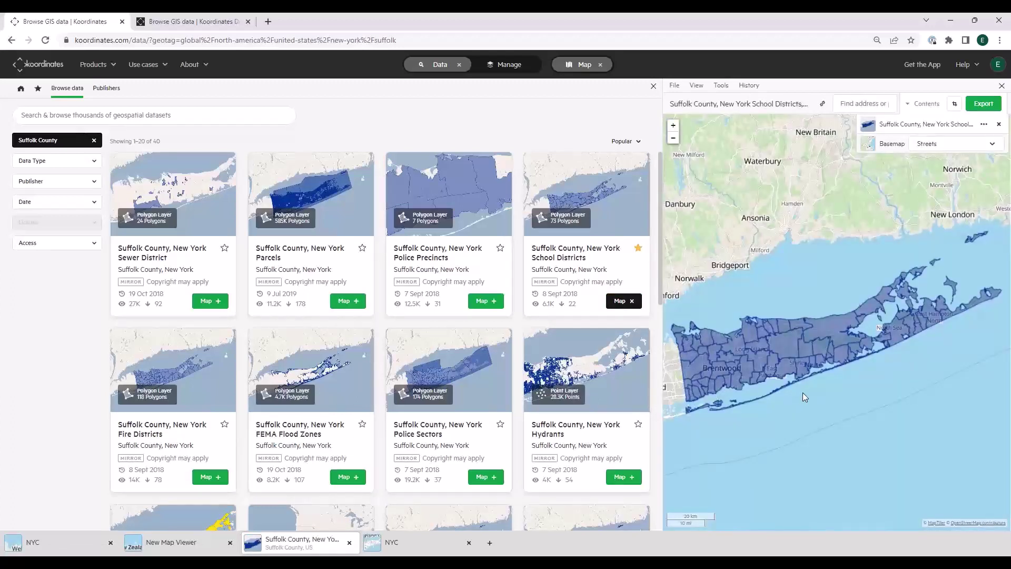
left_click(341, 477)
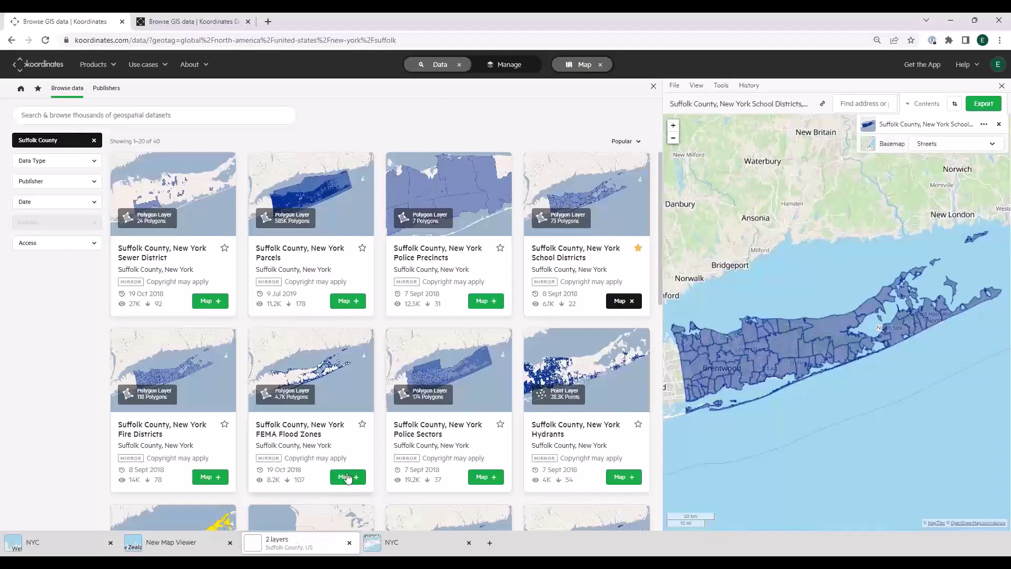
left_click(213, 304)
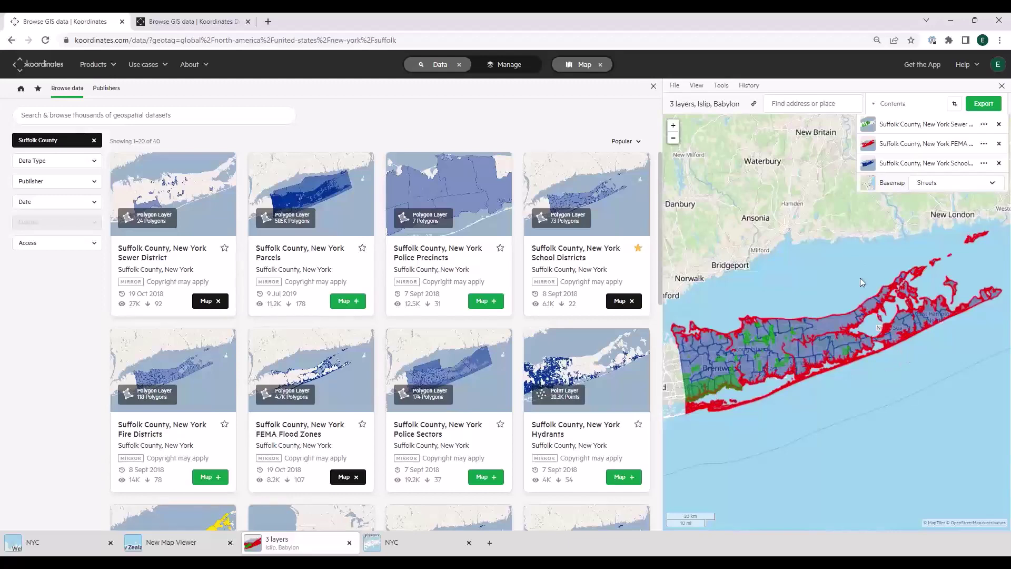
left_click(458, 65)
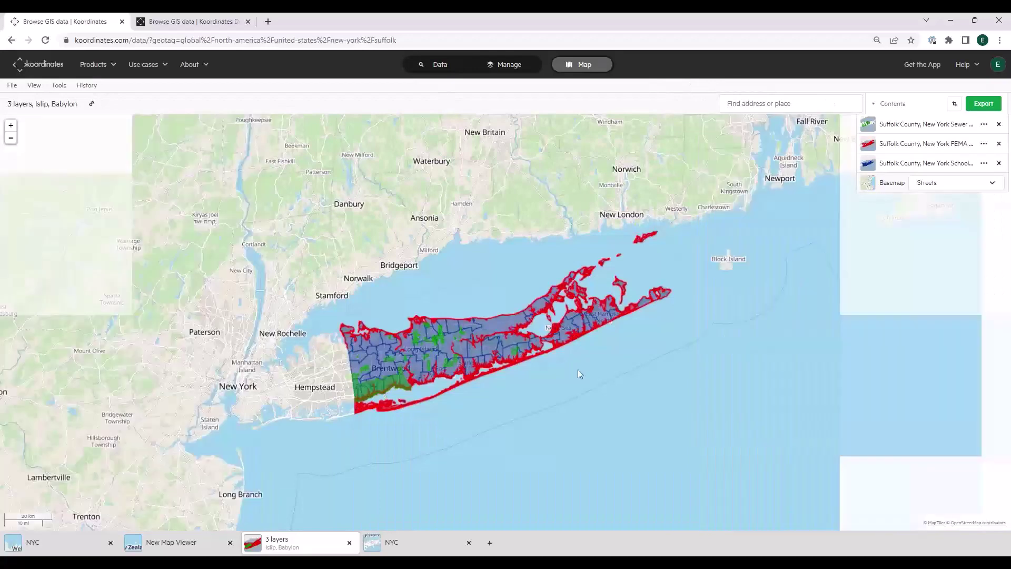
- Change the map's basemap to Satellite and look closer at Suffolk County
left_click(951, 185)
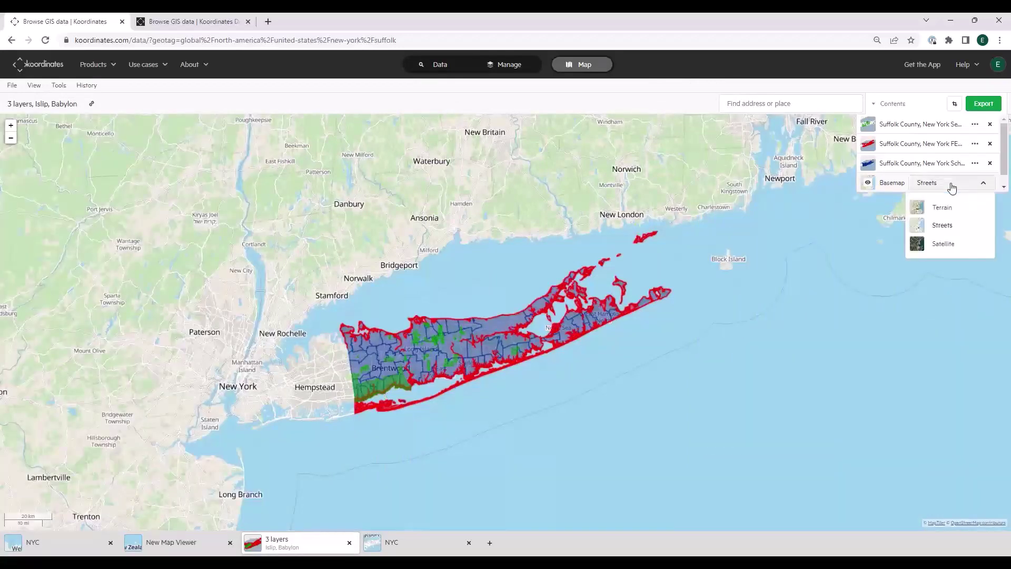
left_click(943, 243)
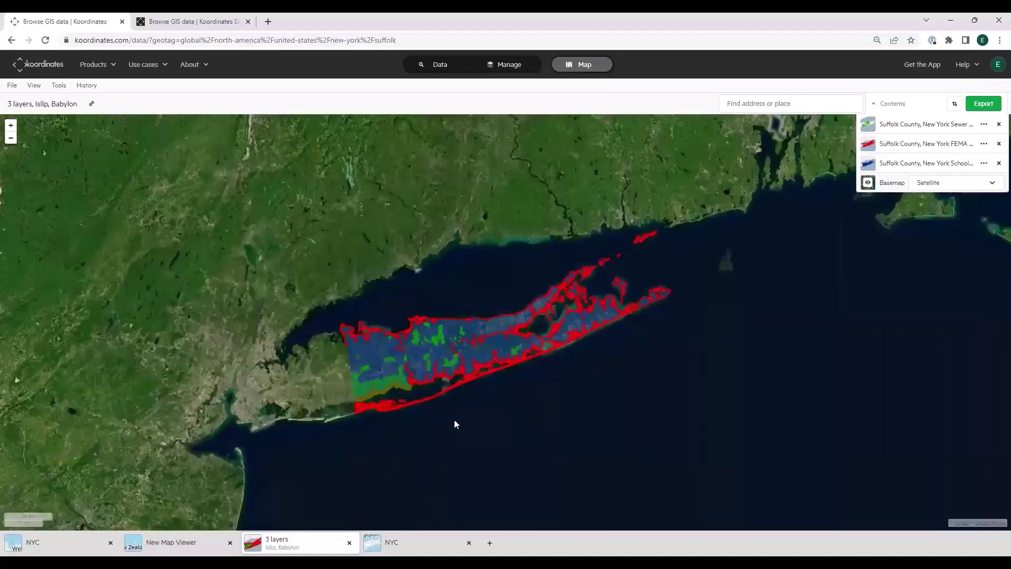
scroll(490, 409, "up", 1)
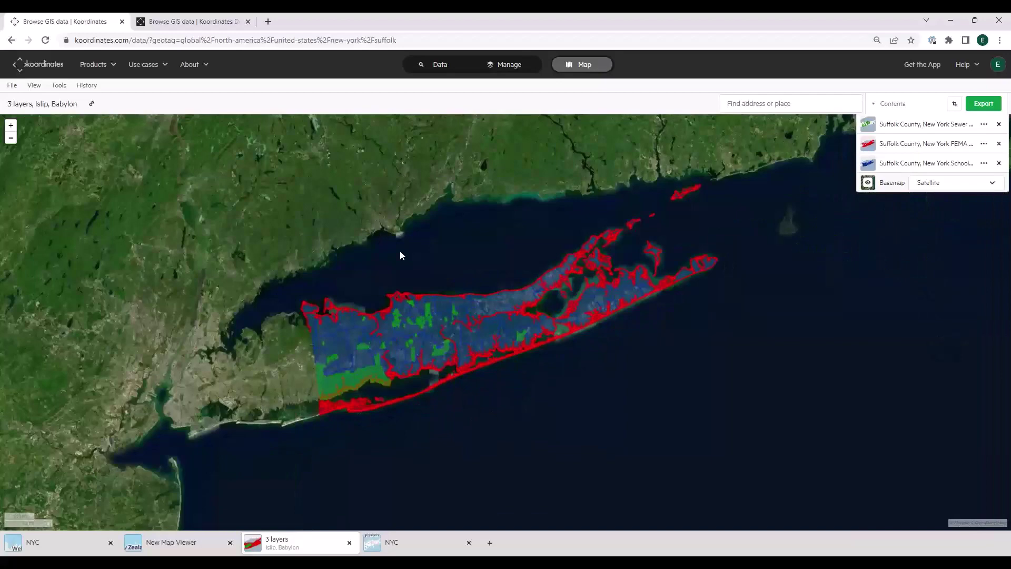
scroll(400, 255, "up", 1)
- Compare the layers against the Streets basemap and return to the Satellite basemap
left_click(940, 185)
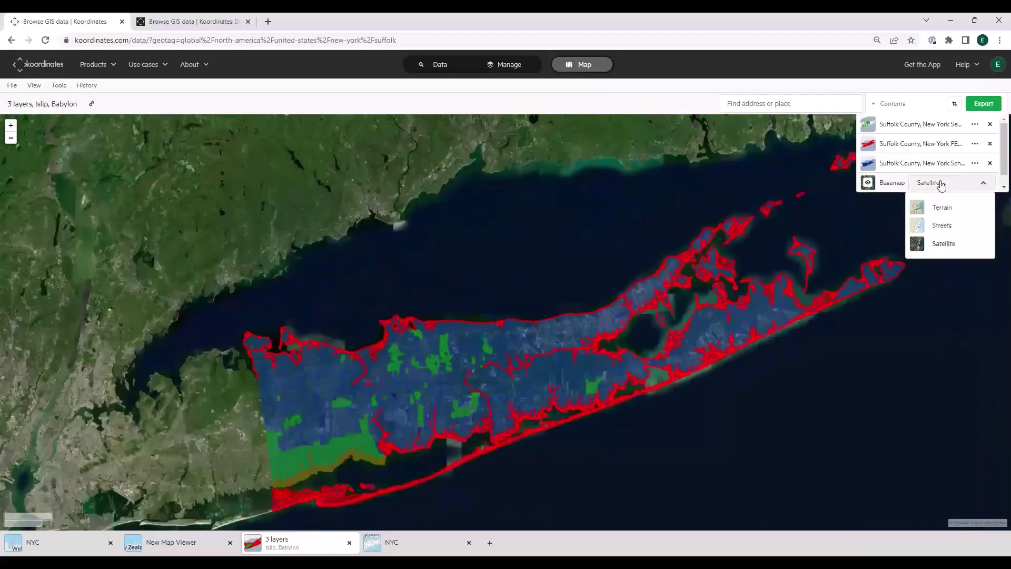
left_click(935, 227)
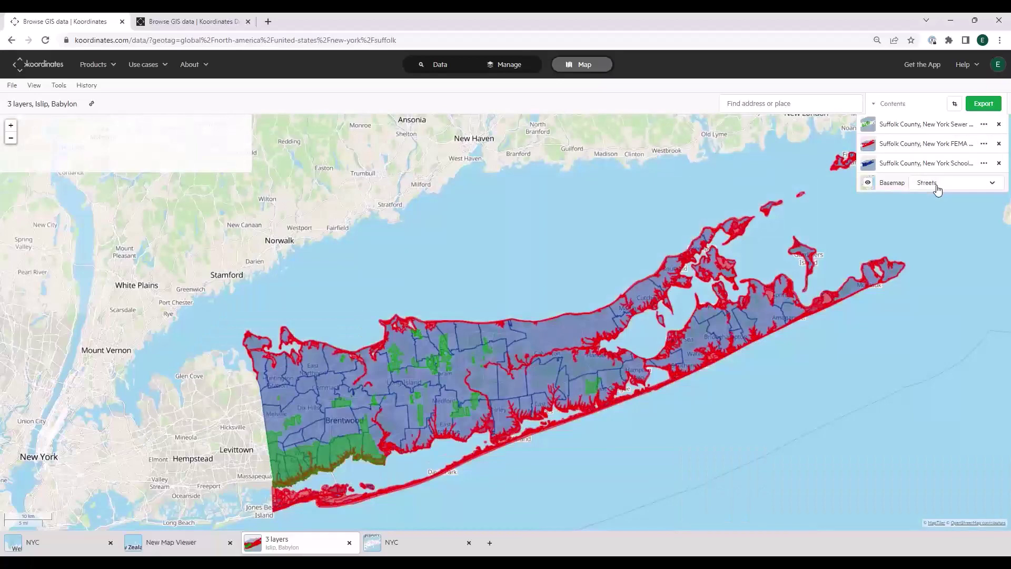
left_click(937, 183)
left_click(929, 215)
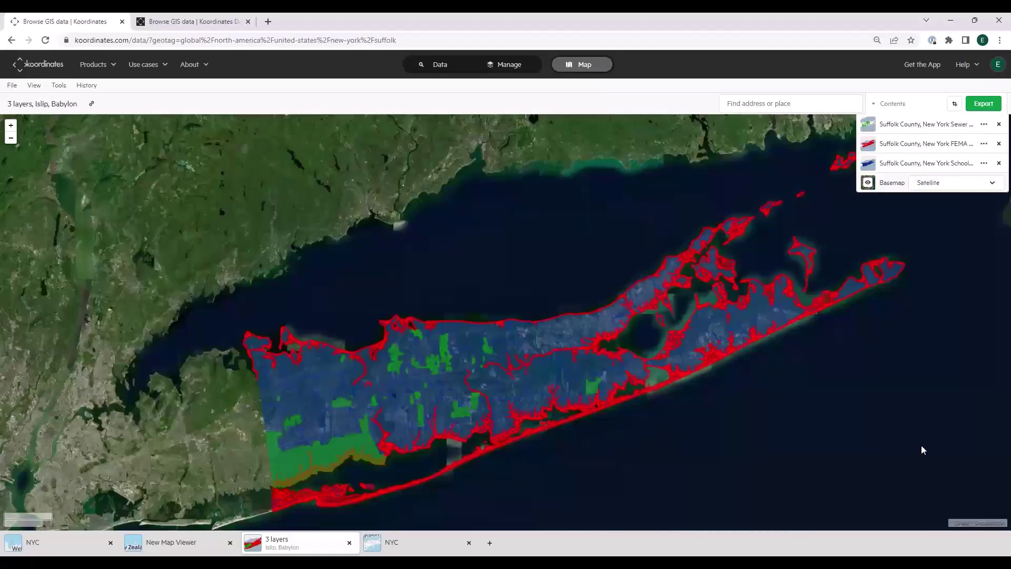
left_click_drag(531, 233, 539, 197)
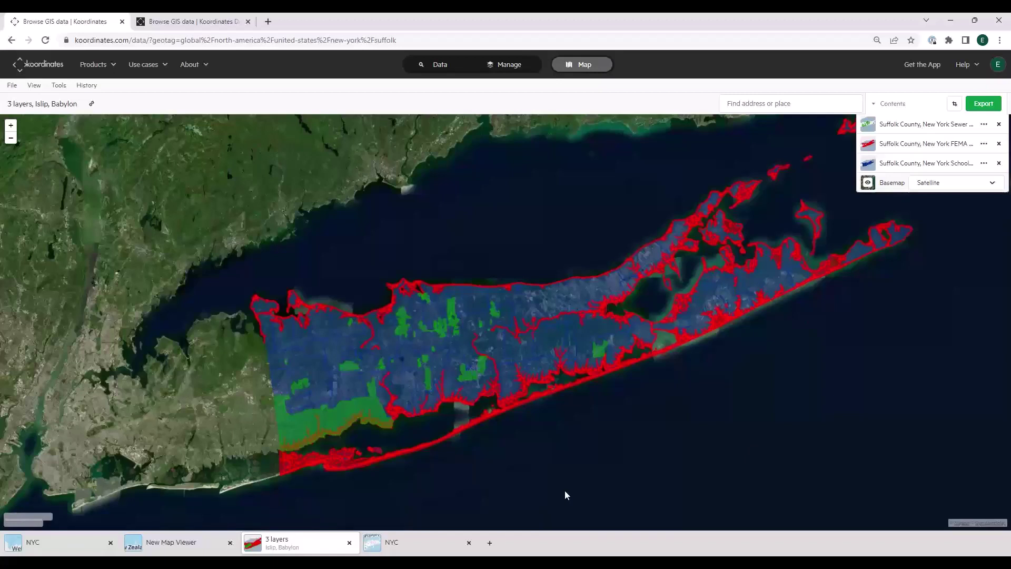
- Look through the history of recently closed maps
left_click(89, 86)
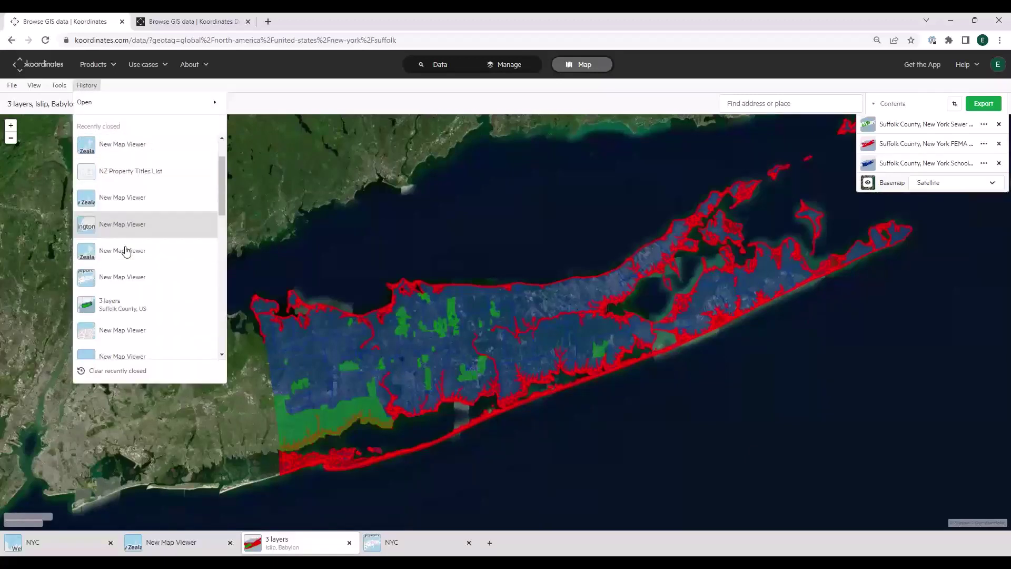
scroll(126, 251, "down", 5)
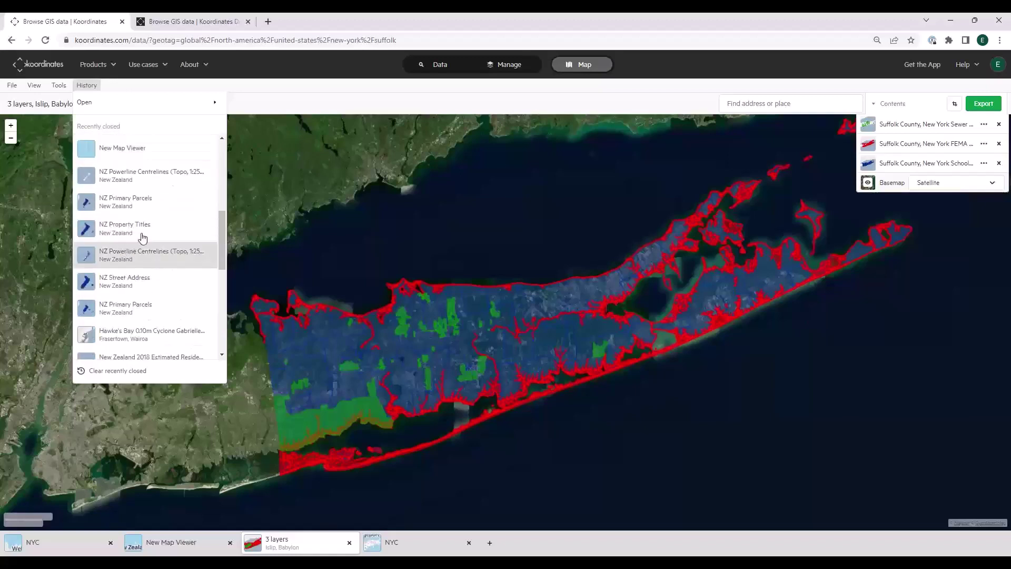
left_click(126, 85)
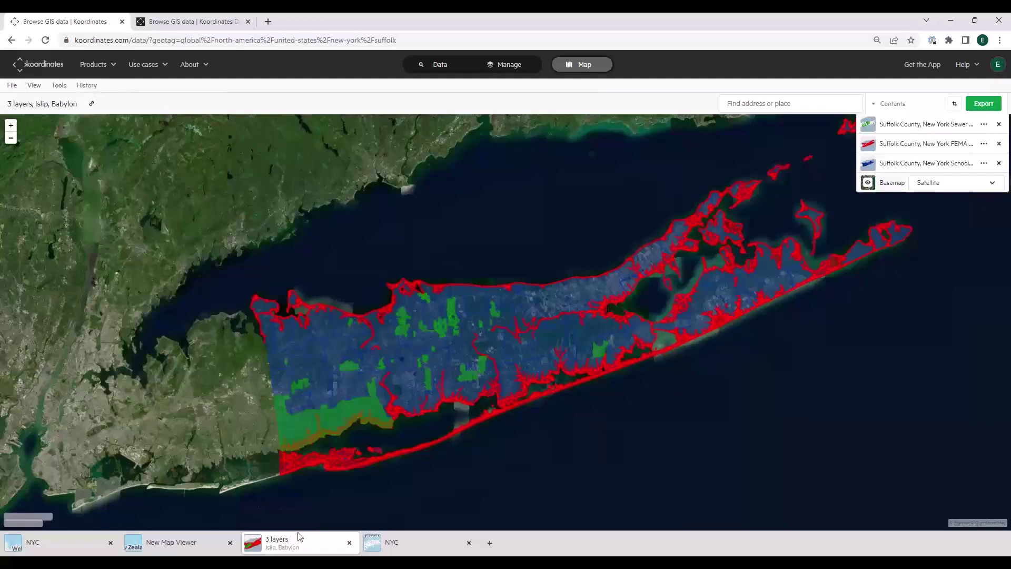
- Rename the three-layer map to Suffolk and close all the other open maps
left_click(111, 543)
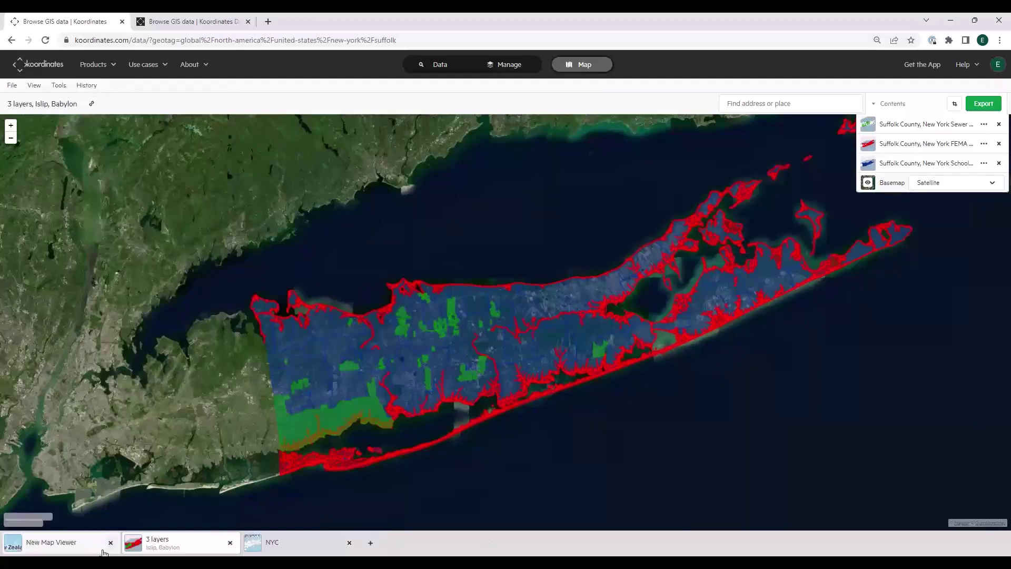
left_click(111, 543)
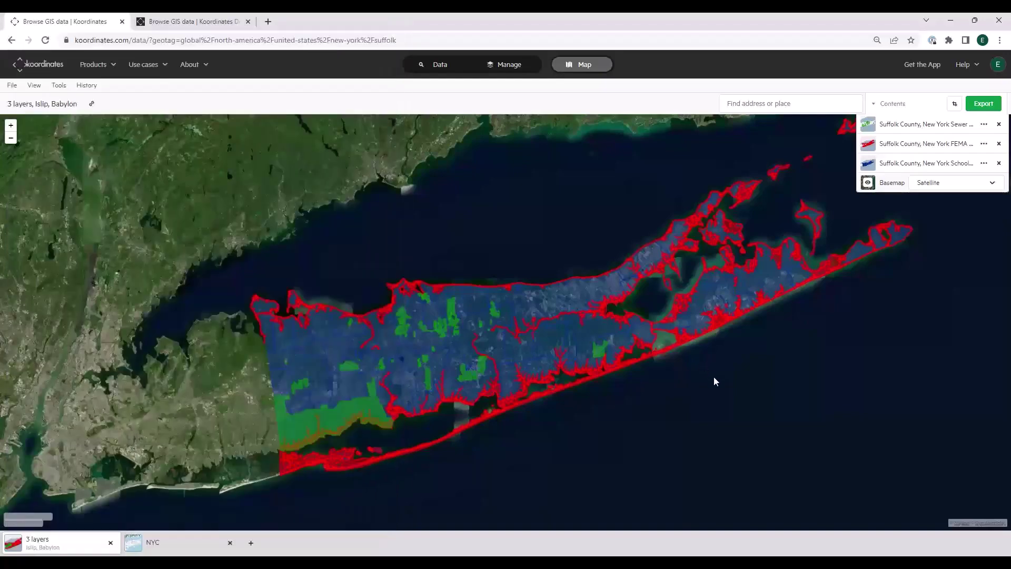
left_click(54, 105)
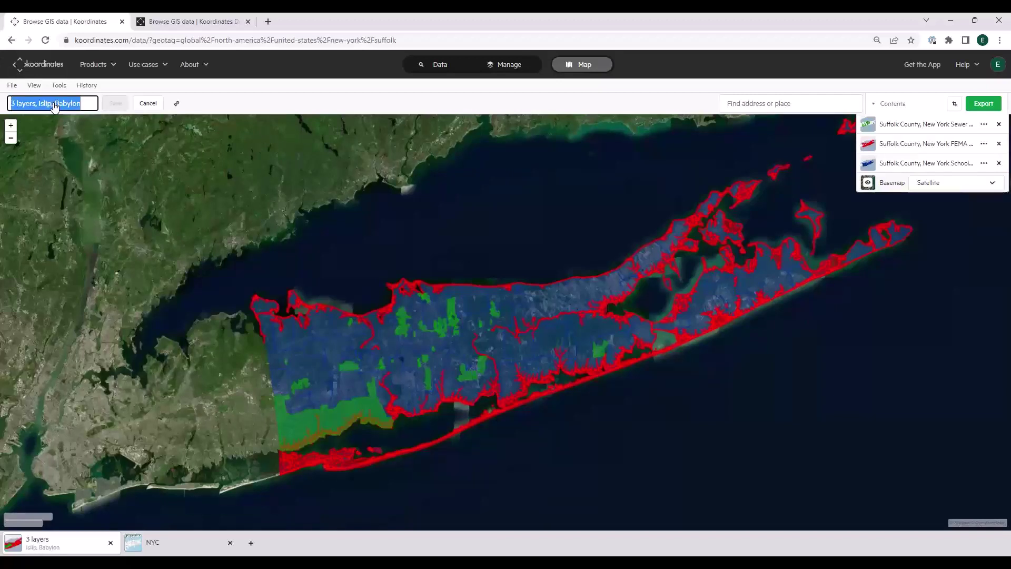
type("Suffolk")
left_click(116, 105)
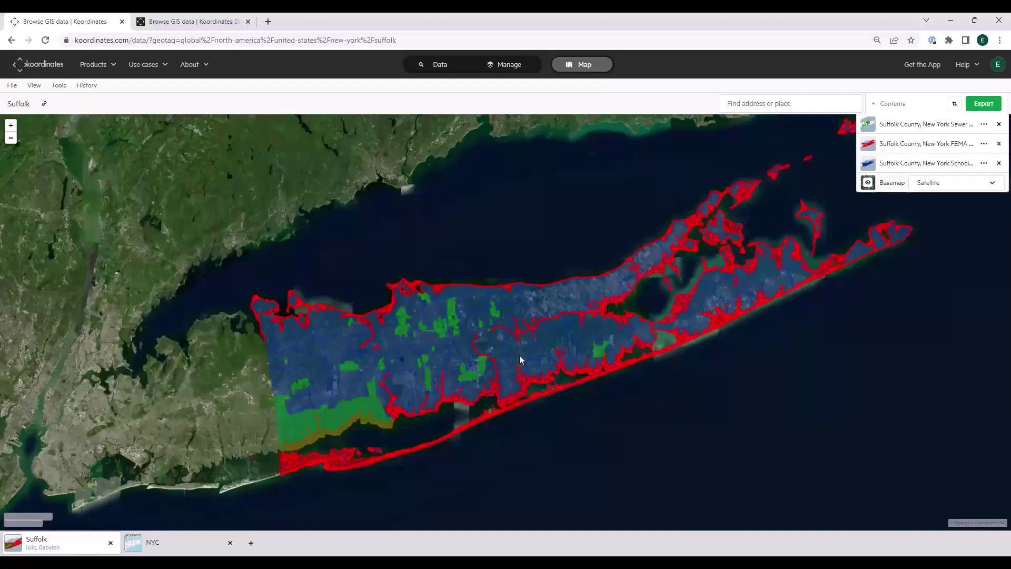
left_click(230, 543)
- Inspect the attributes of two sewer district areas and the school district at the second one, widening the attribute view to read them
left_click(350, 410)
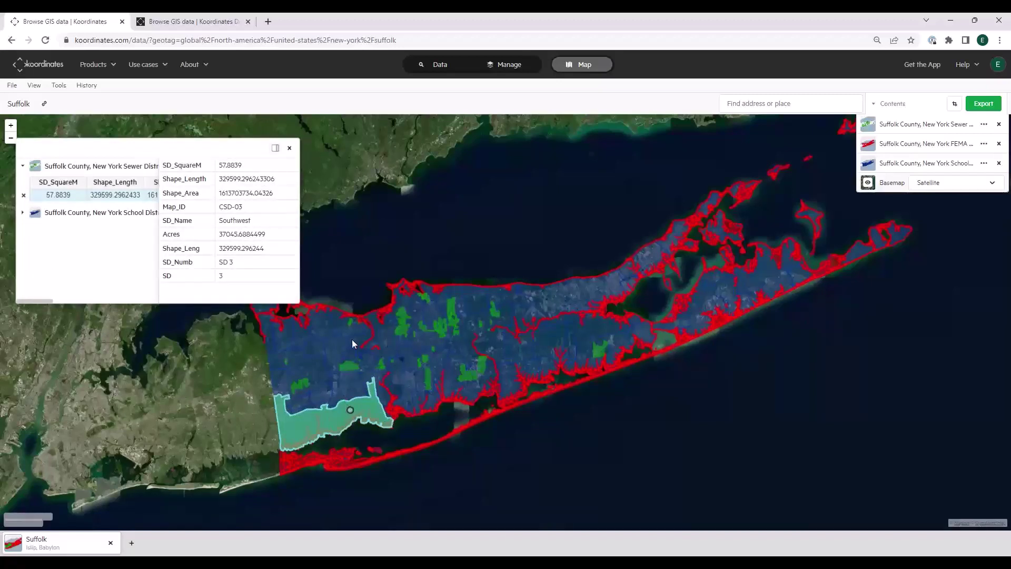
left_click(349, 365)
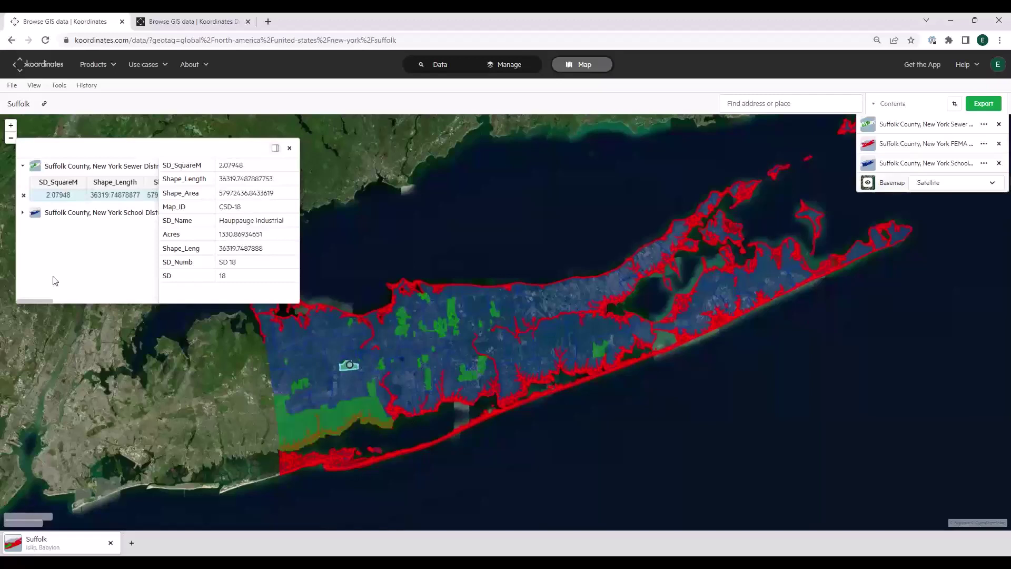
left_click(24, 217)
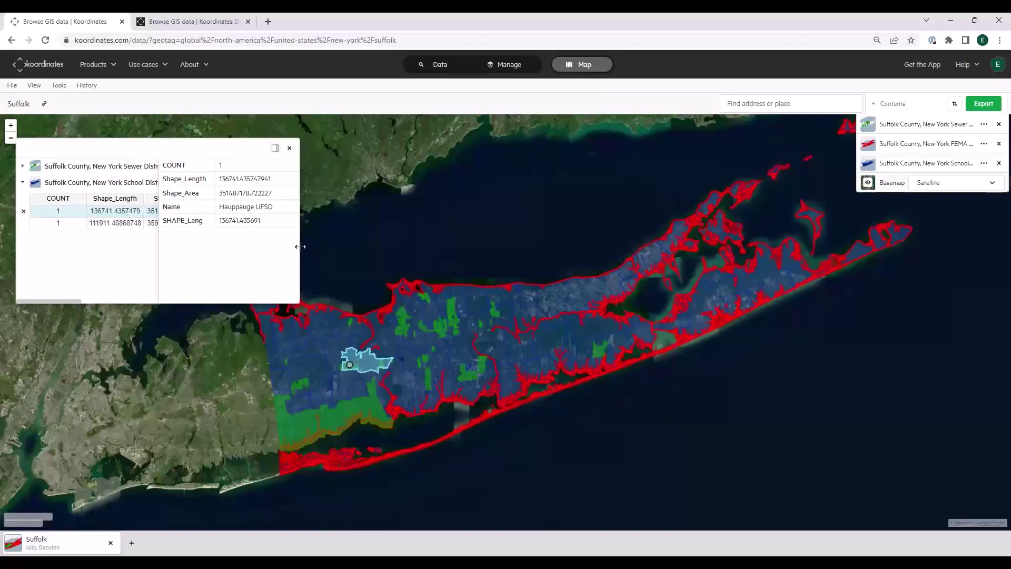
left_click_drag(300, 246, 346, 247)
left_click_drag(159, 248, 196, 248)
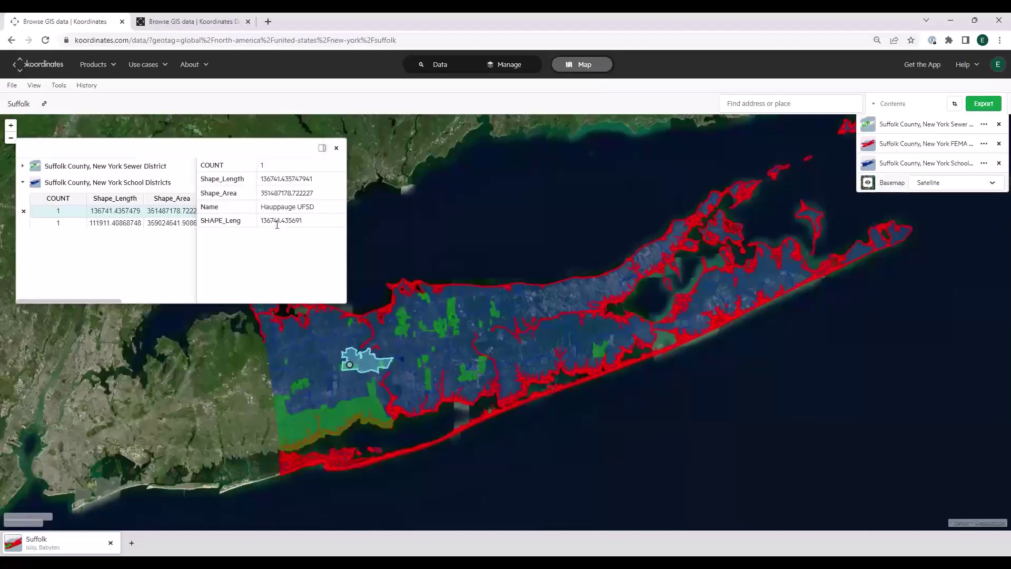
left_click(336, 148)
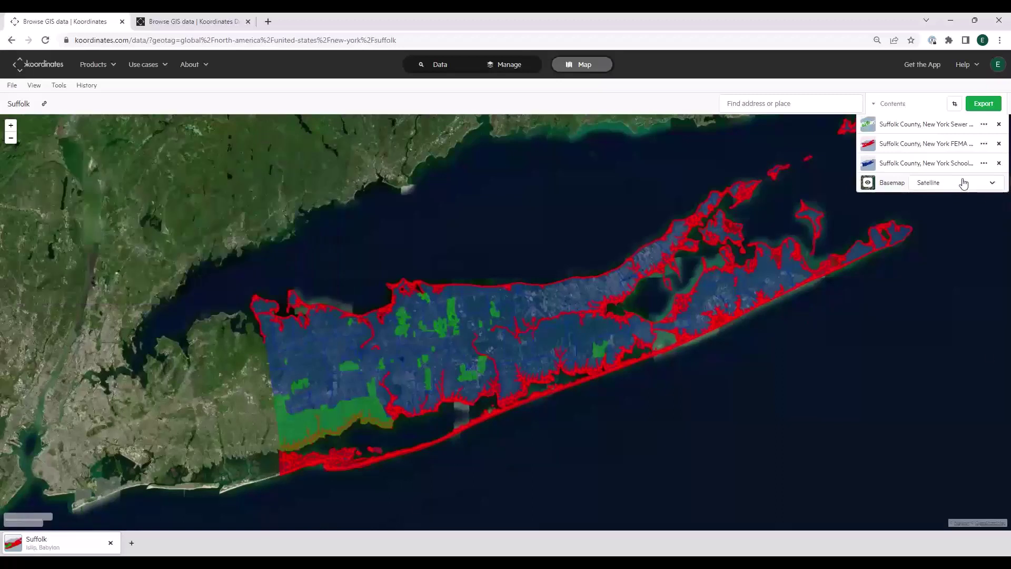
- Browse the School Districts data table at a larger size and zoom the map to the Bayport-Blue Point UFSD record
left_click(984, 164)
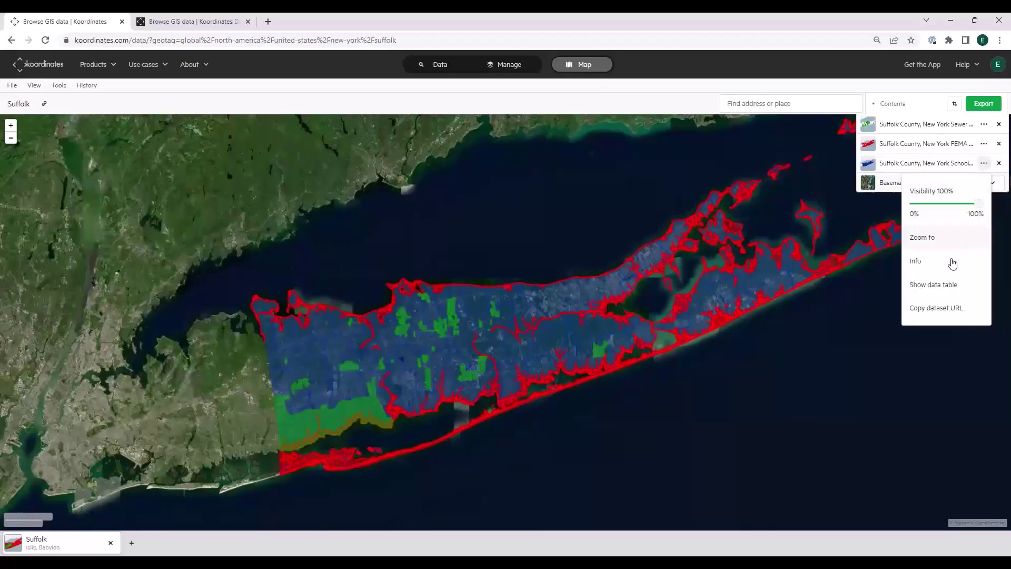
left_click(928, 285)
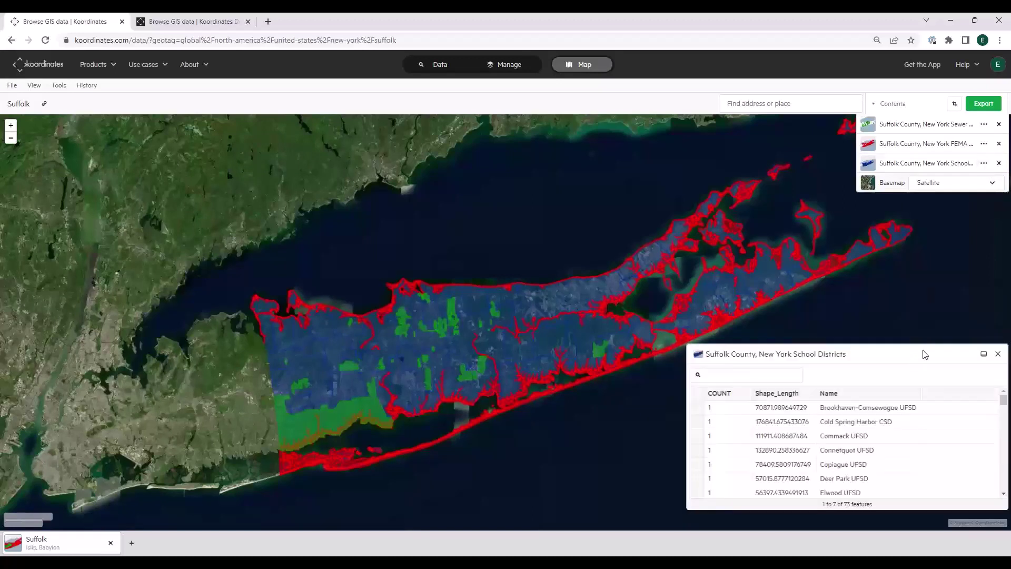
left_click_drag(914, 354, 735, 347)
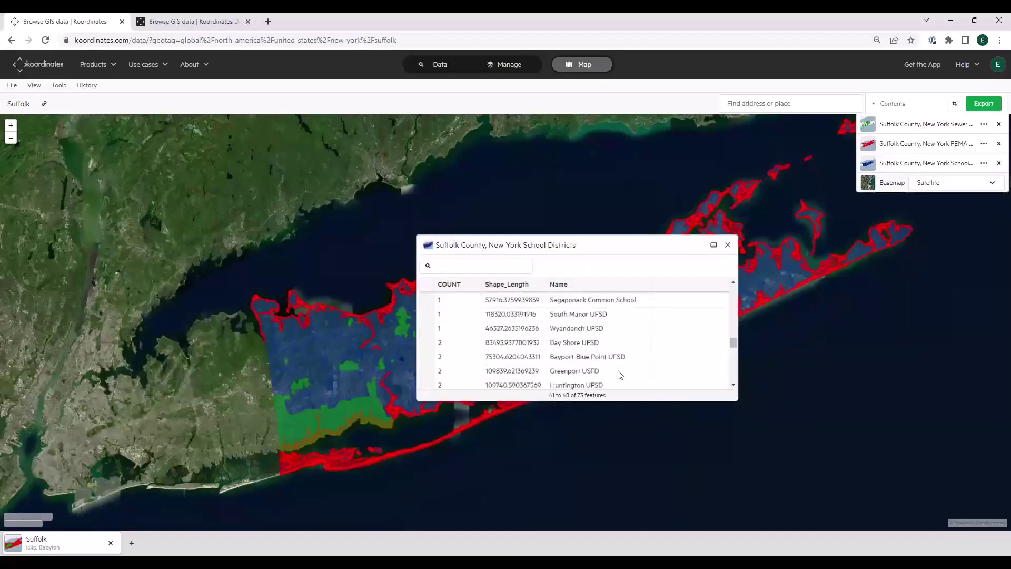
left_click_drag(736, 401, 849, 452)
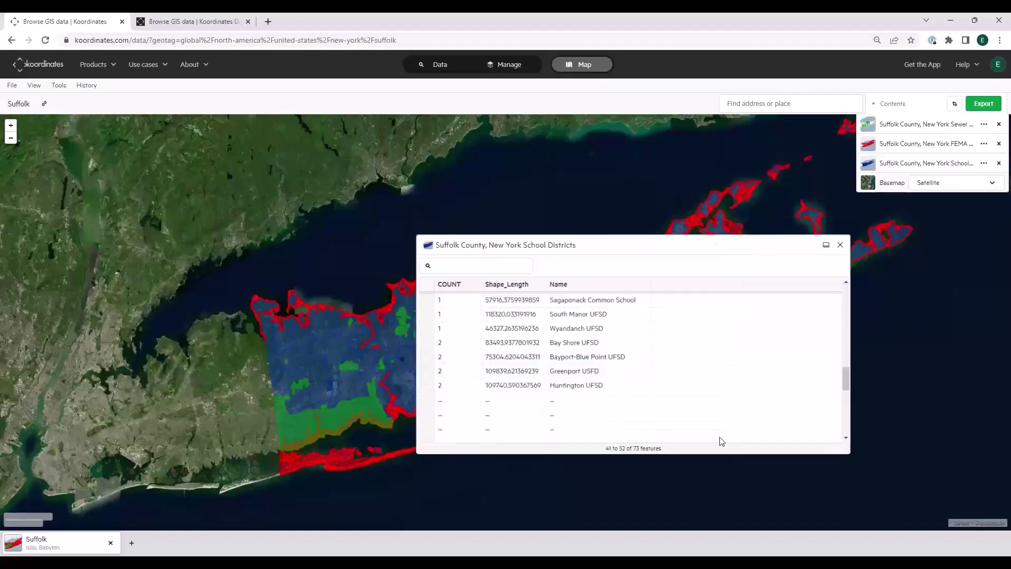
left_click(437, 359)
left_click(607, 267)
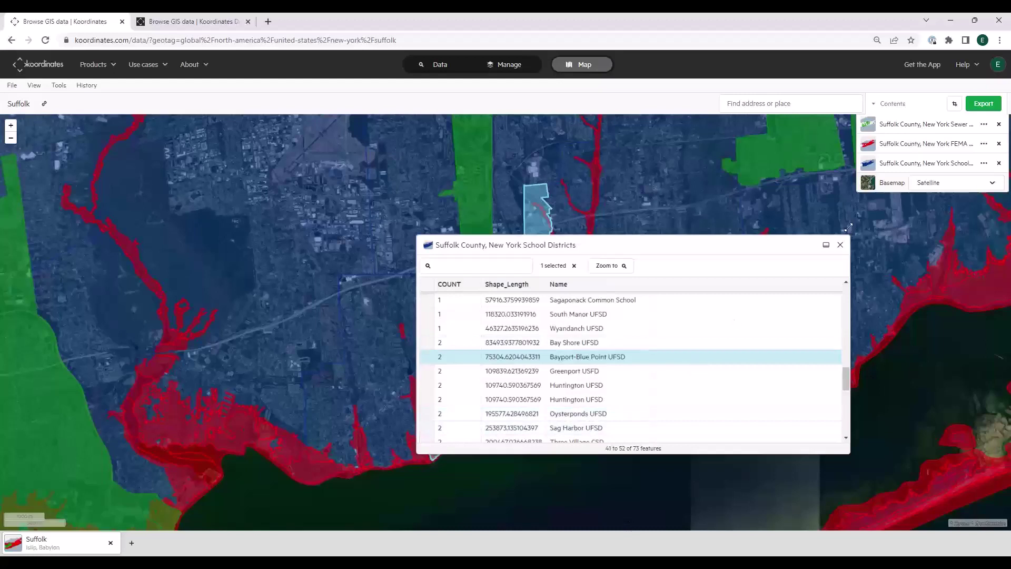
left_click(841, 245)
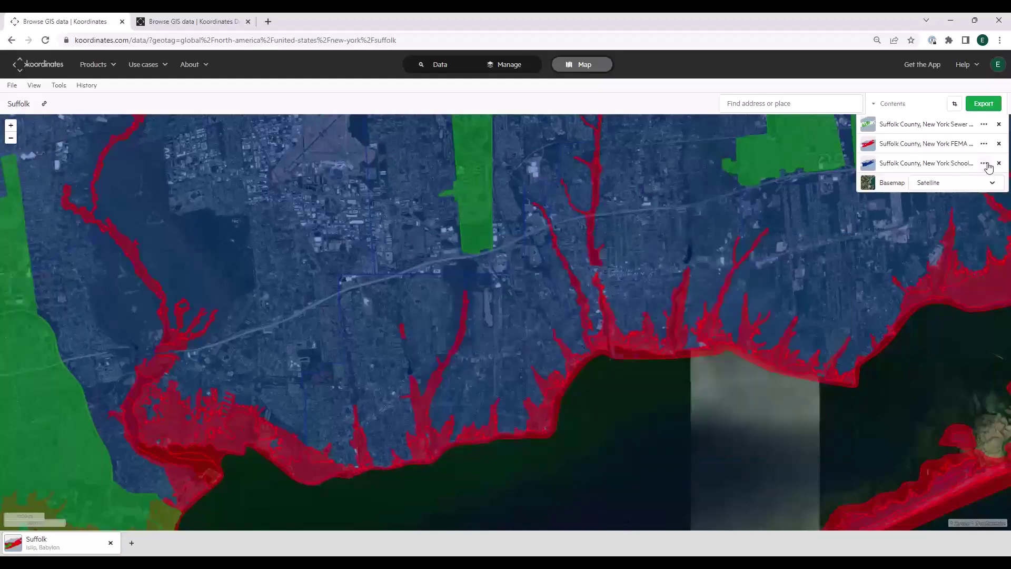
- Review the School Districts layer's dataset information, including its source address, and return to the map
left_click(982, 165)
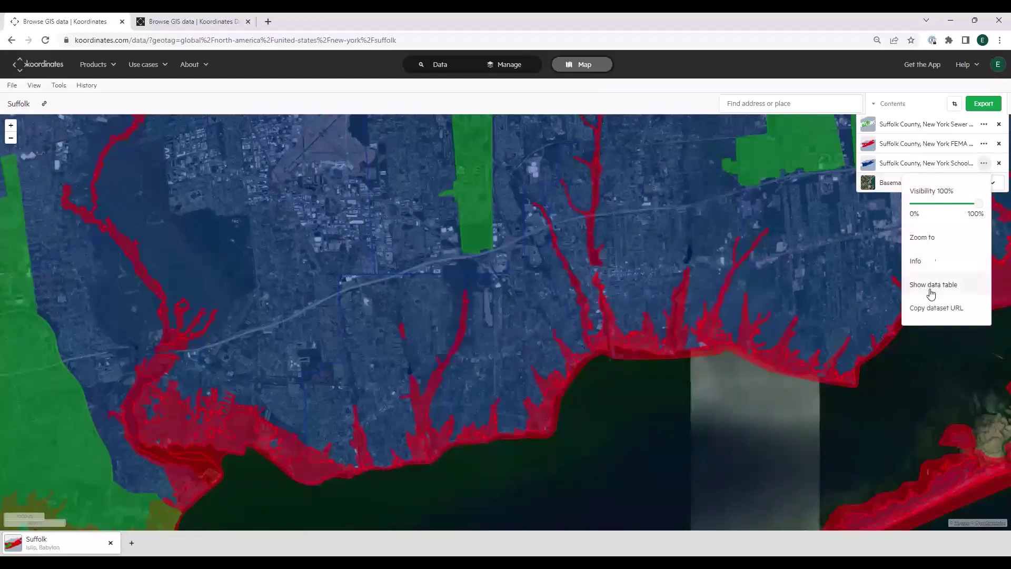
left_click(917, 261)
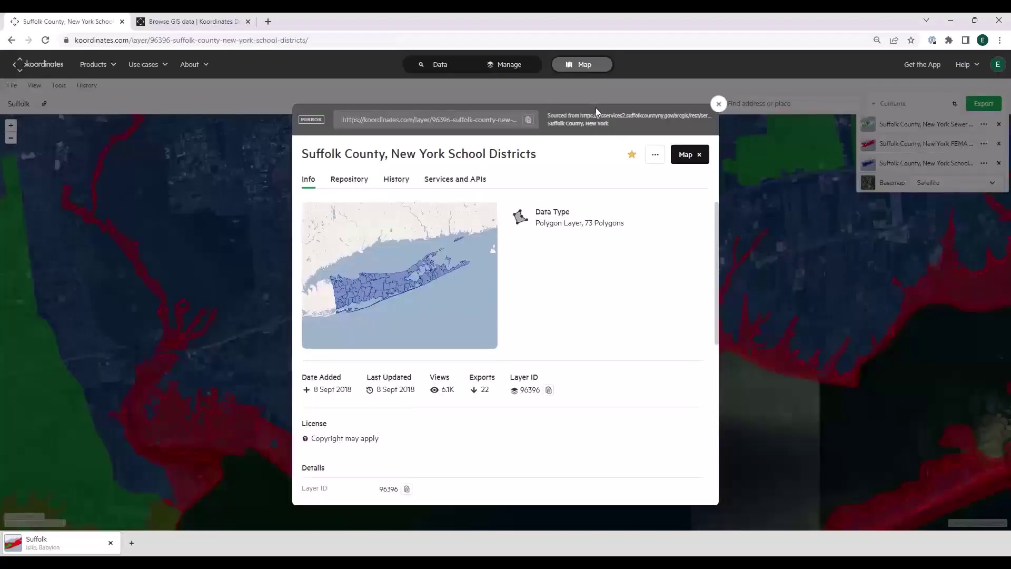
left_click_drag(613, 126, 463, 121)
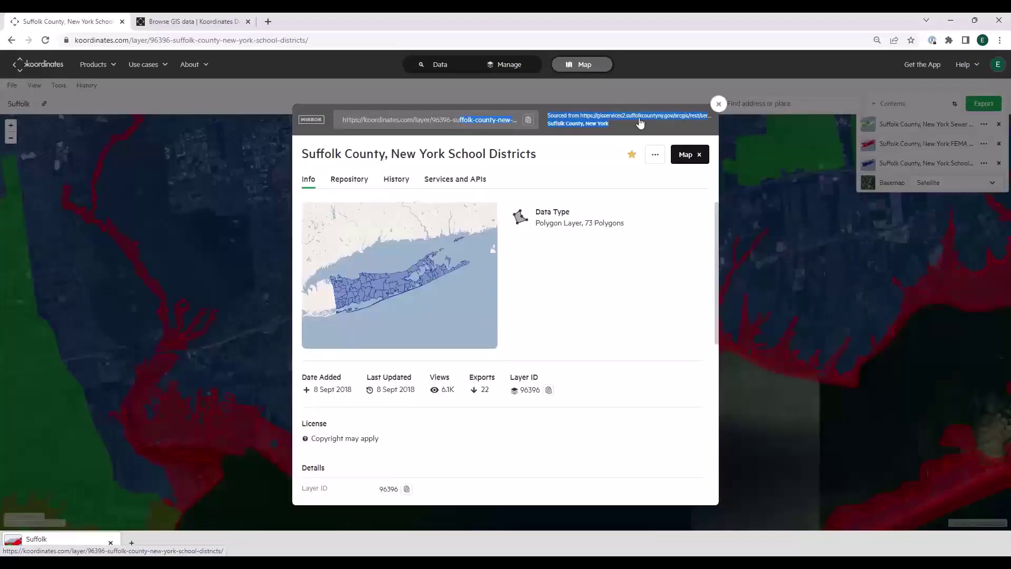
scroll(595, 306, "down", 6)
scroll(595, 306, "up", 6)
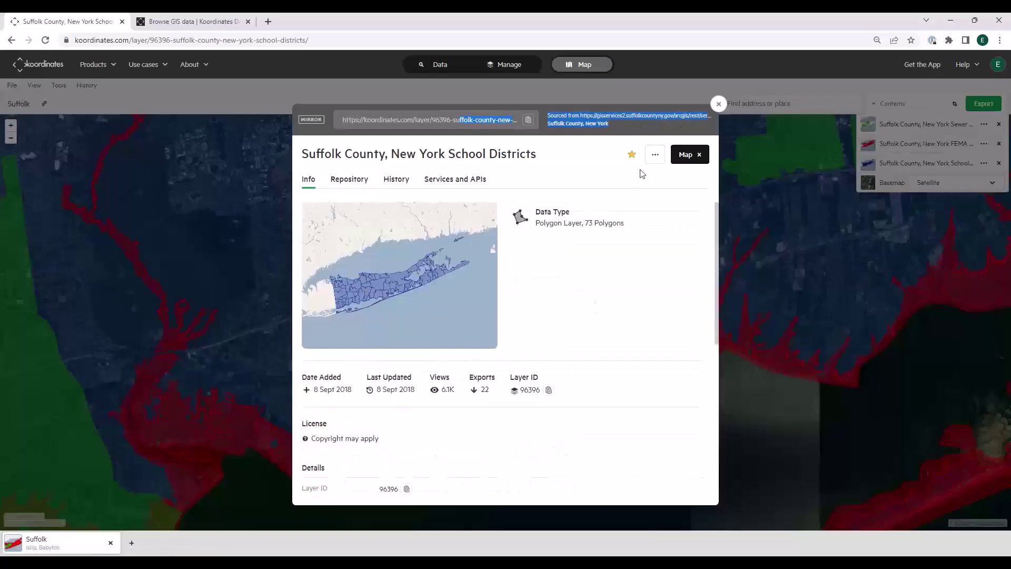
left_click(719, 103)
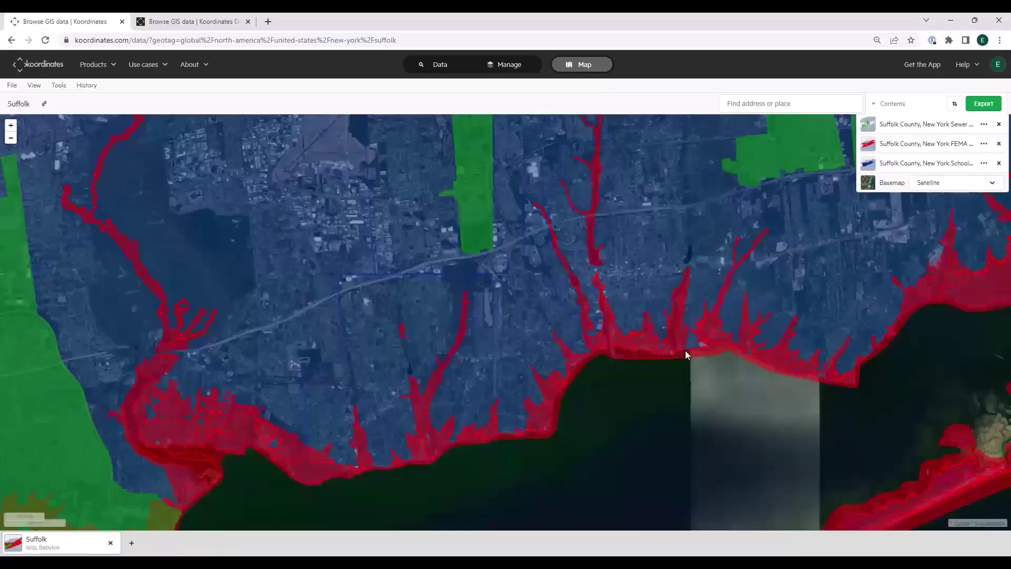
- Move the Sewer District layer beneath the School Districts layer, toggling its visibility off and back on
left_click_drag(909, 124, 911, 160)
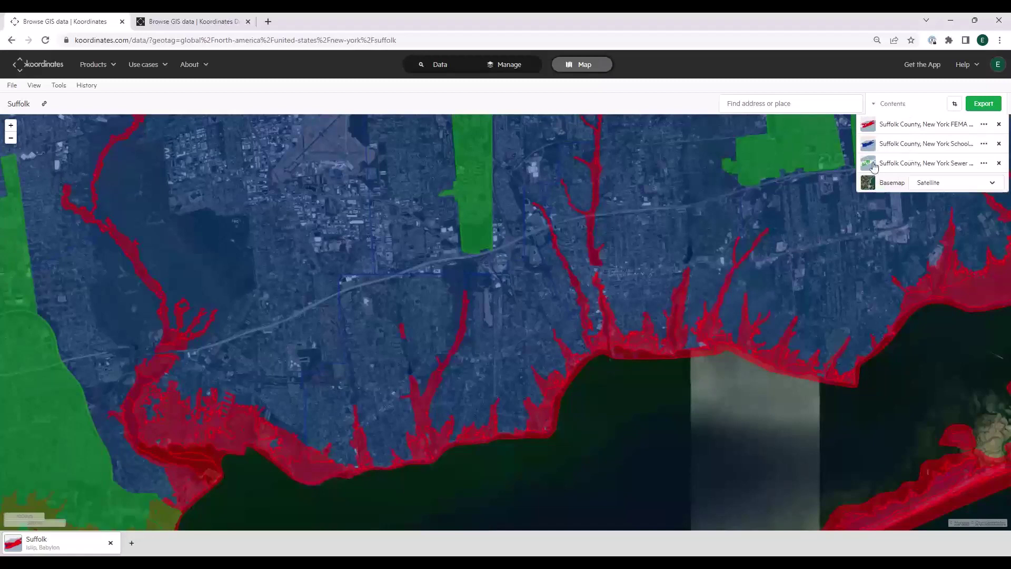
left_click(867, 165)
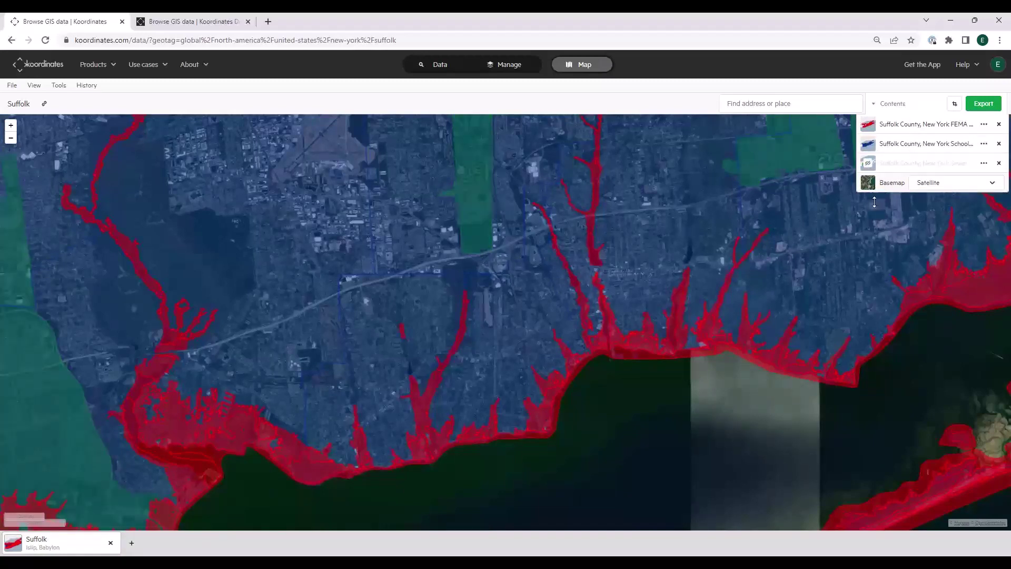
left_click(868, 165)
mouse_move(870, 165)
- Look over the map's export settings and the services offered for its datasets without creating an export
left_click(983, 103)
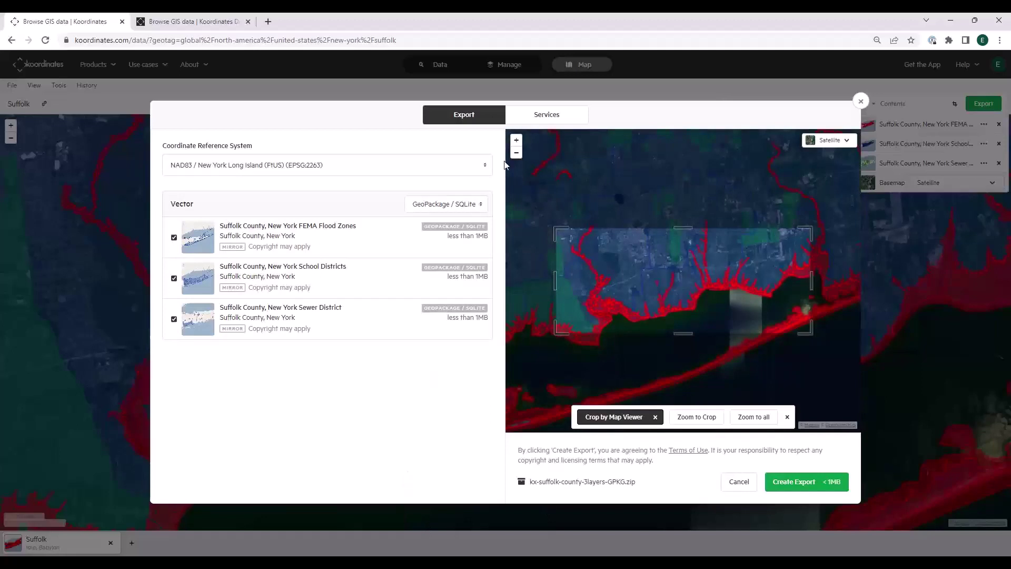
left_click(552, 116)
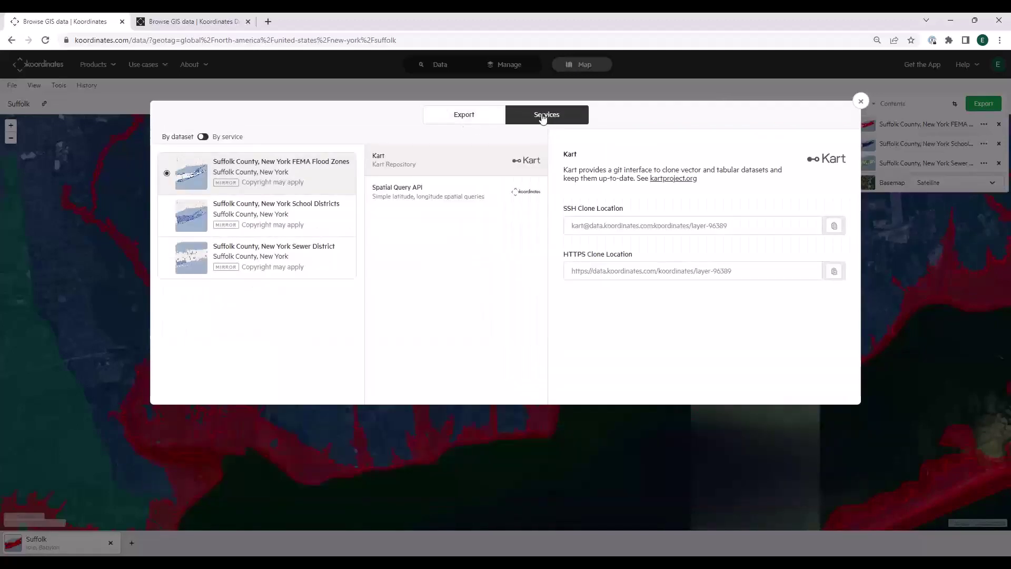
left_click(466, 116)
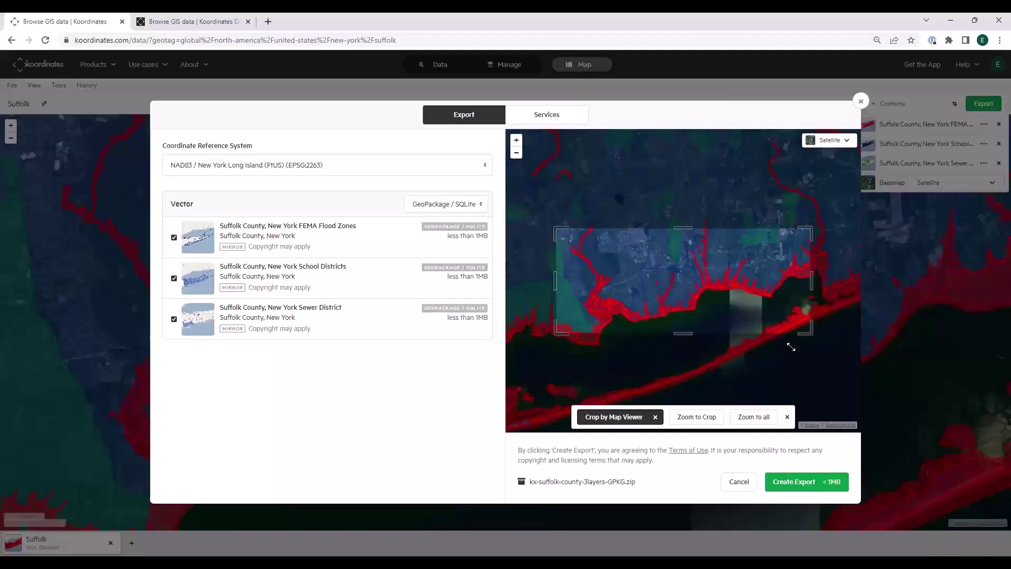
left_click(860, 102)
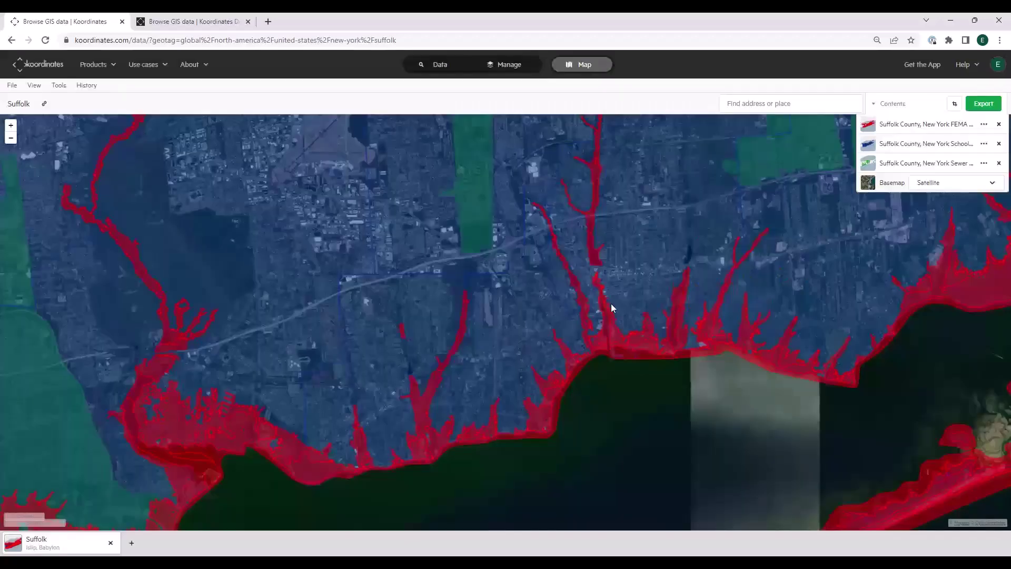
- Start an export cropped to a closer view of the coast, reviewing the available coordinate reference systems and vector formats
scroll(611, 303, "up", 2)
scroll(620, 315, "up", 2)
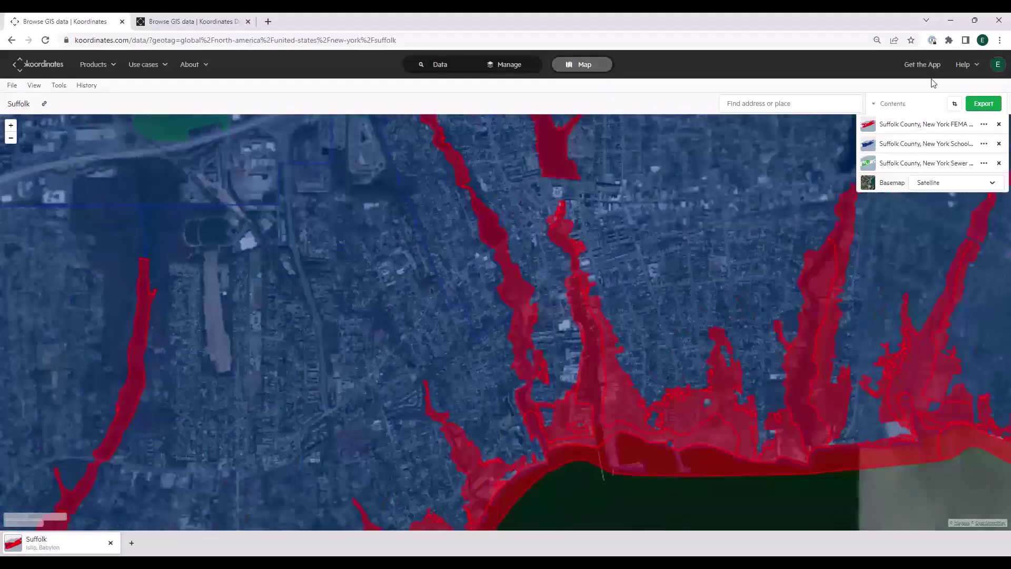
left_click(978, 105)
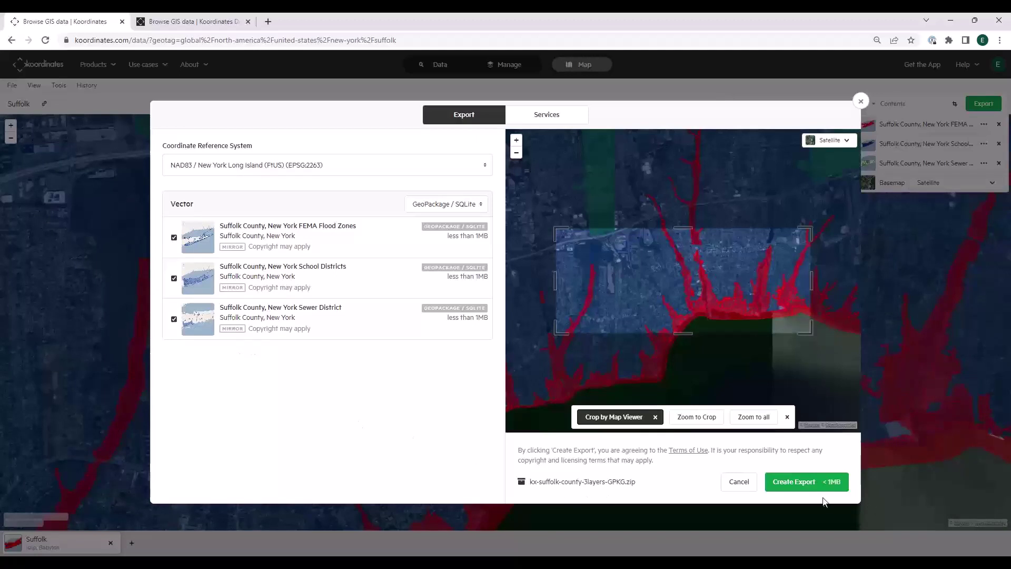
left_click(486, 166)
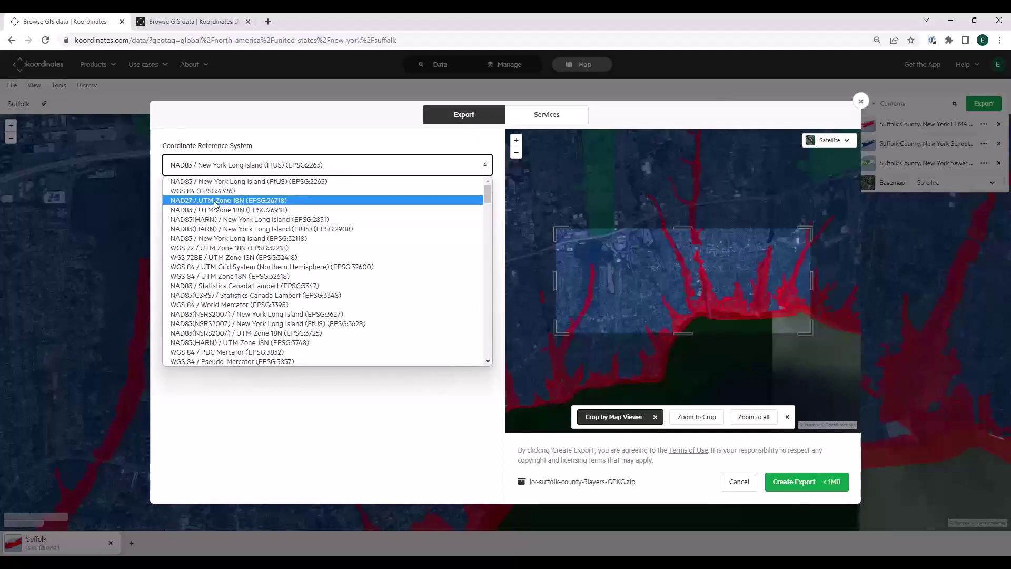
left_click(354, 168)
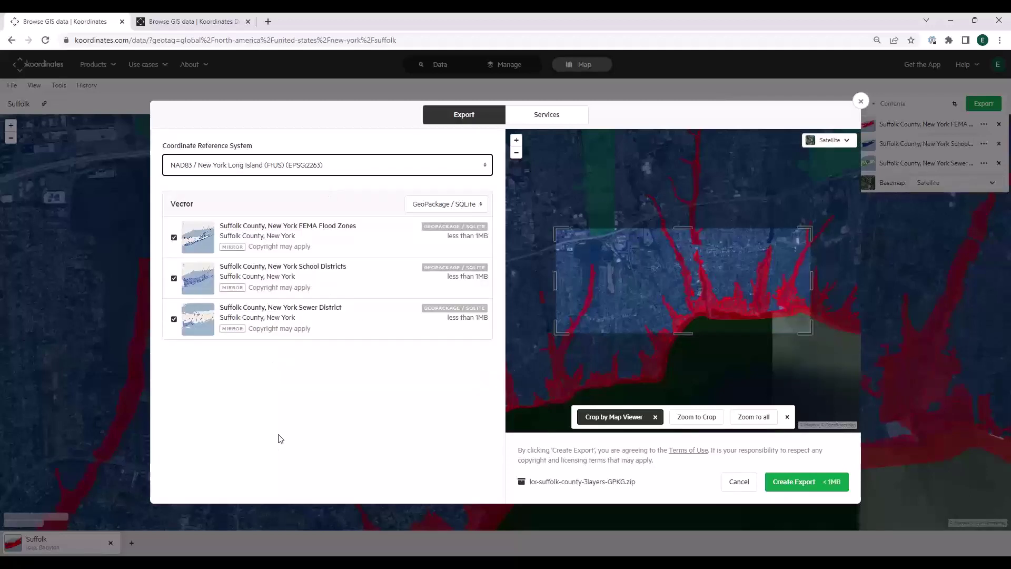
left_click(481, 207)
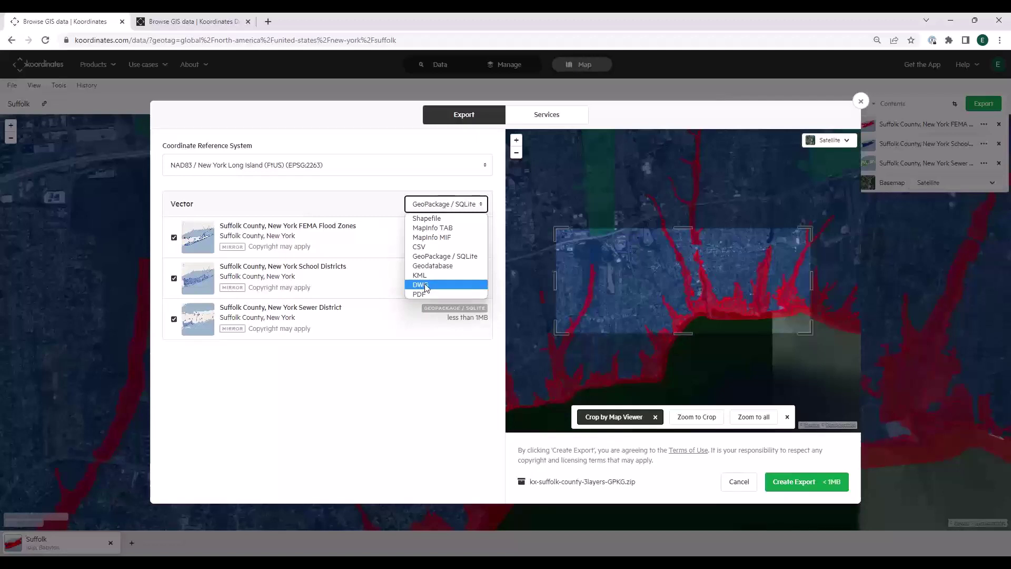
left_click(417, 398)
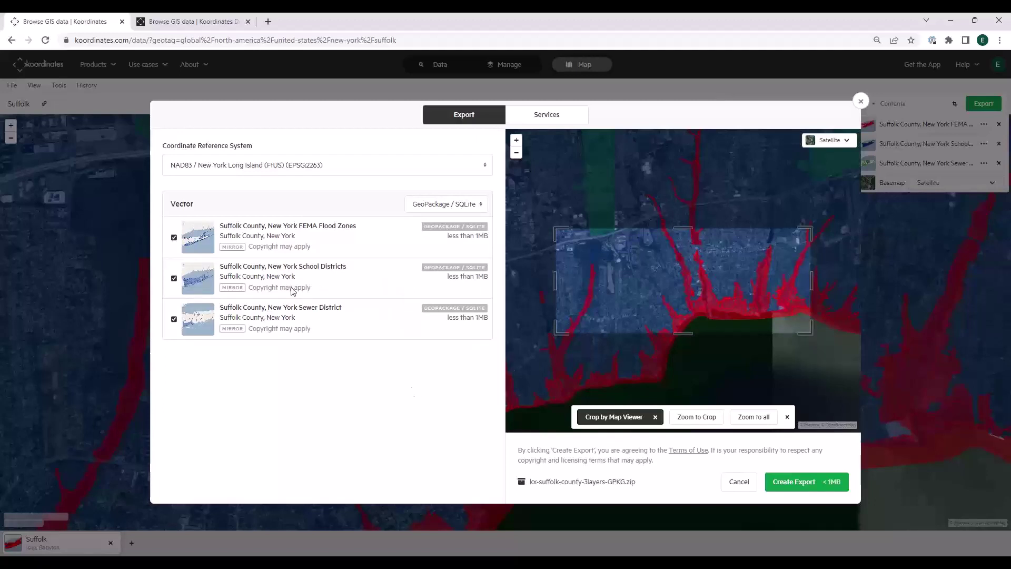
- Exclude the FEMA Flood Zones and Sewer District layers and create a GeoPackage export of School Districts only
left_click(174, 237)
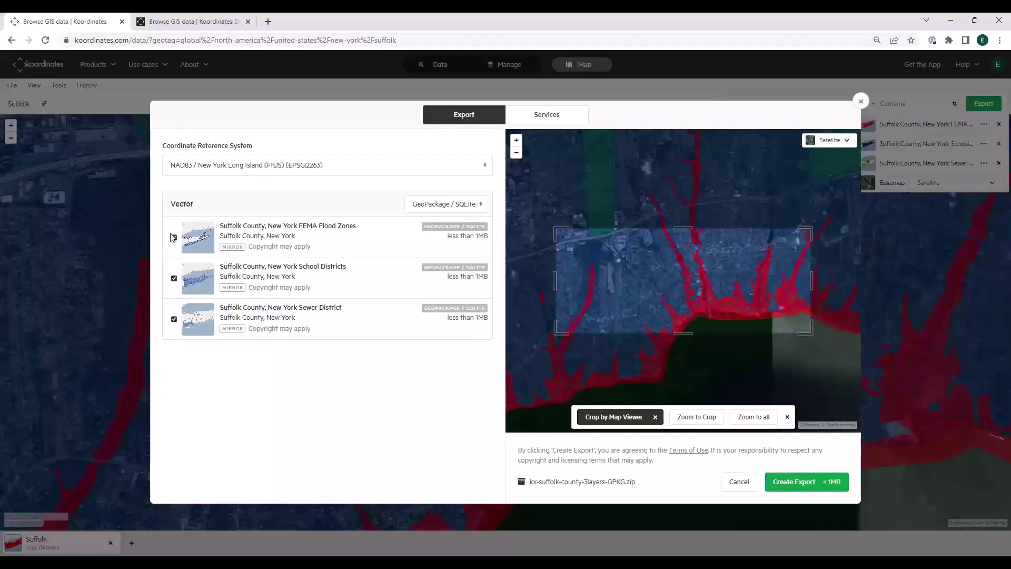
left_click(173, 319)
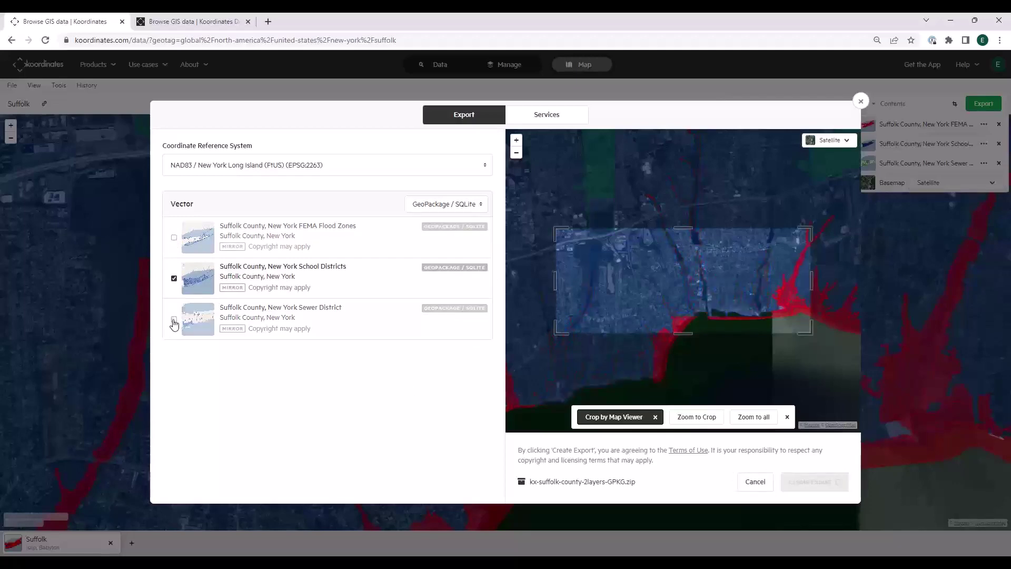
left_click(810, 485)
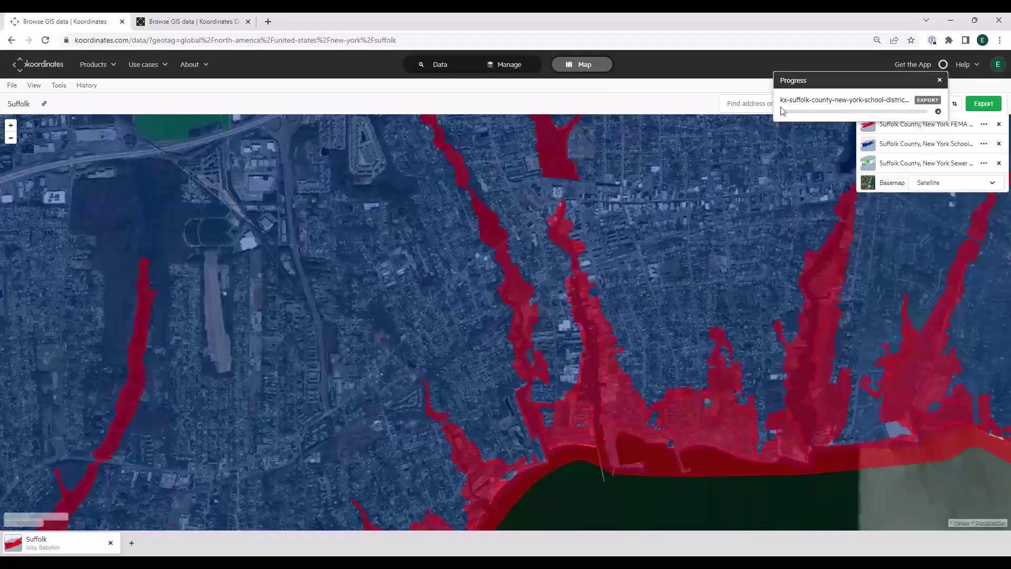
- With the data catalogue open beside the map, download the finished School Districts export and check the zip file's contents
left_click(441, 71)
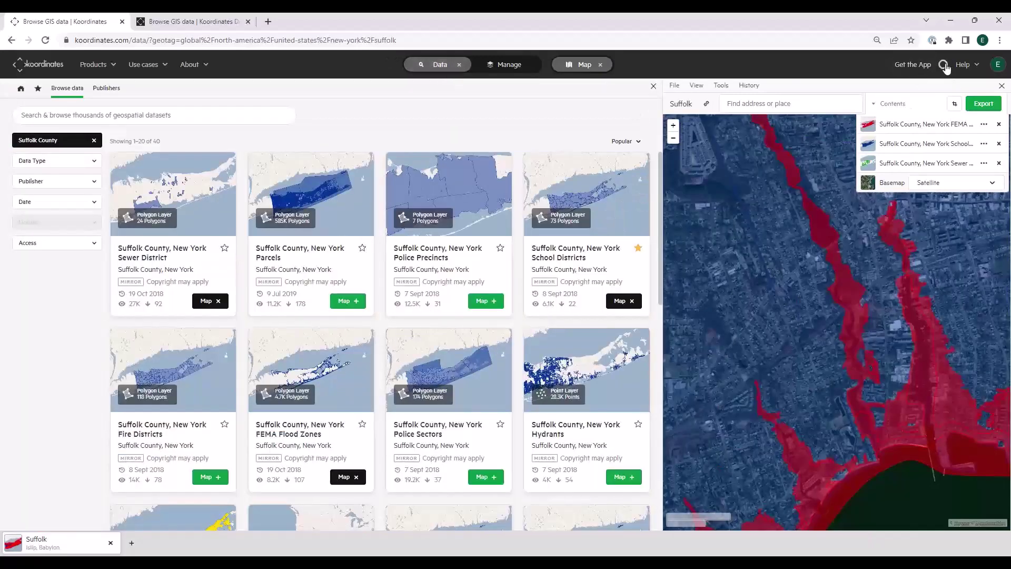
left_click(944, 66)
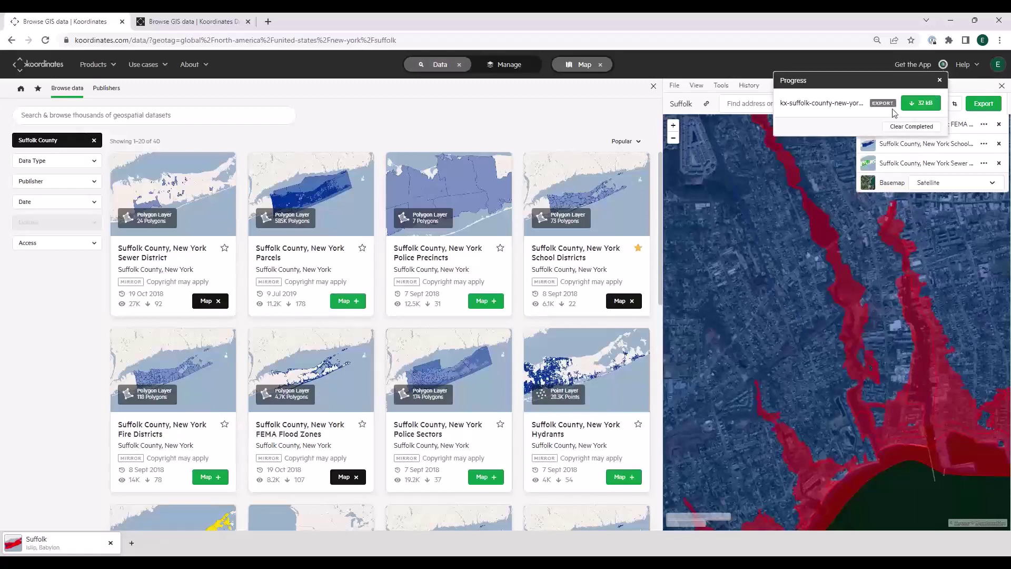
left_click(927, 108)
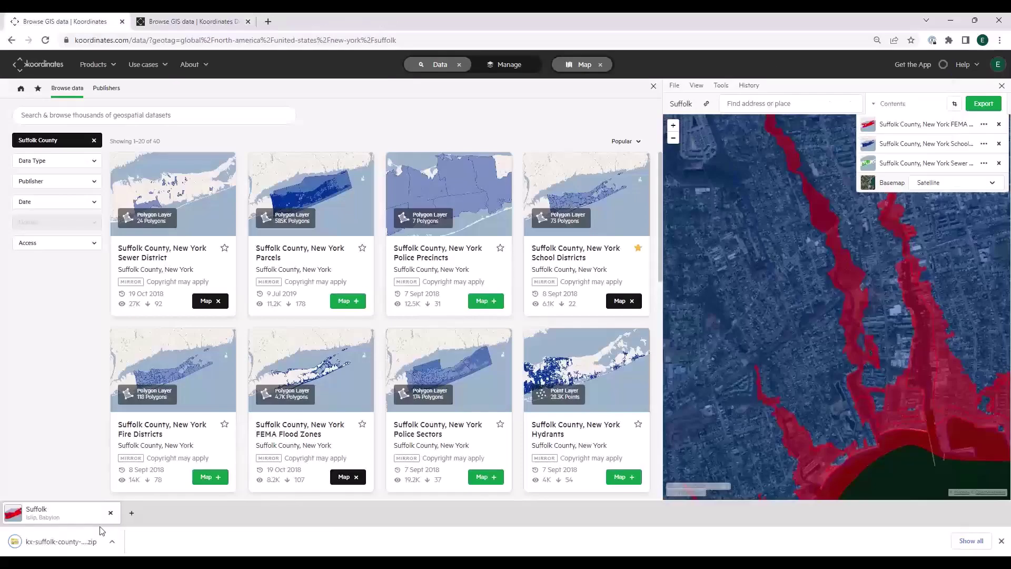
left_click(81, 543)
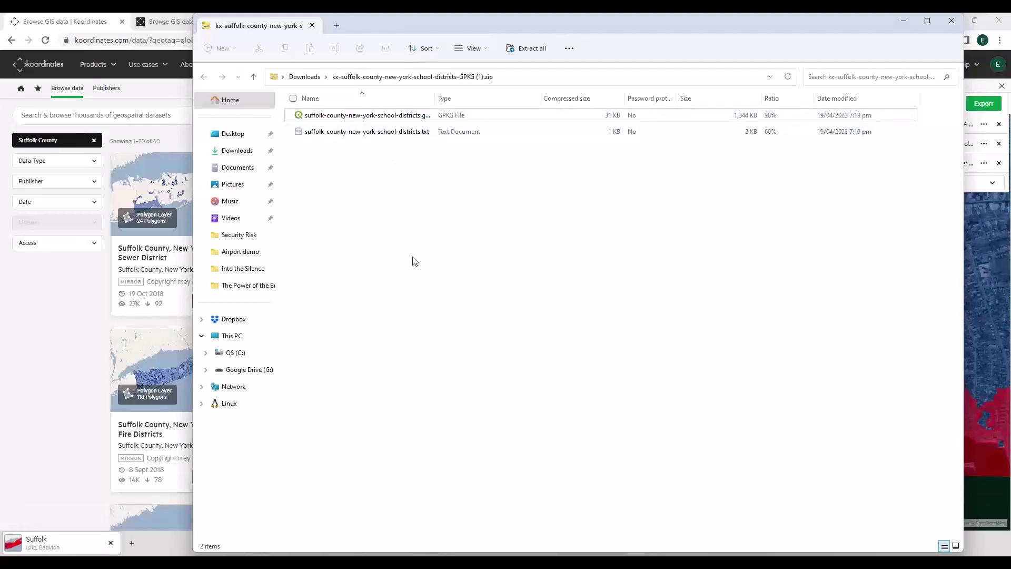
left_click(951, 22)
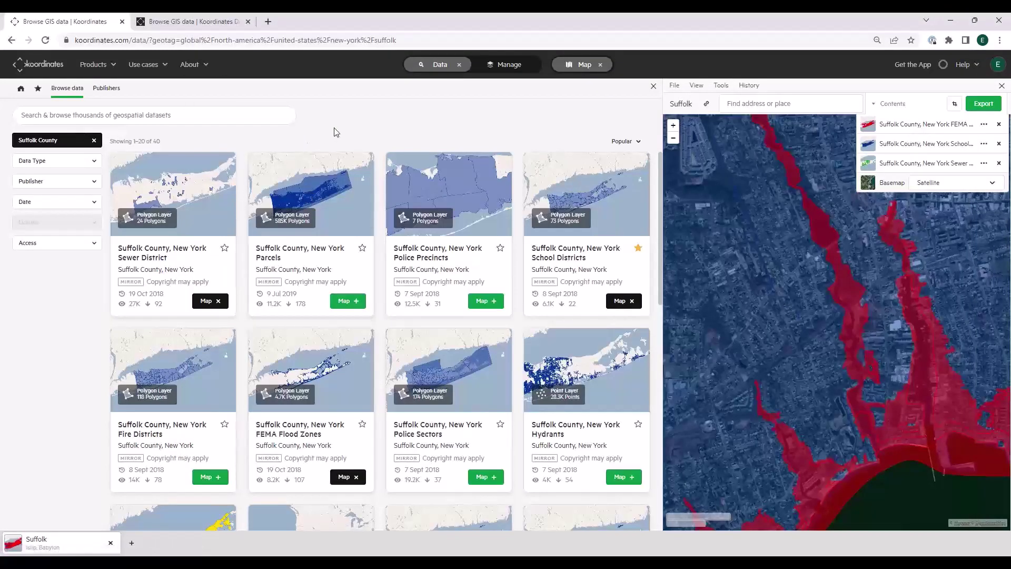
- Switch to the Koordinates Demo site and show its data management page without the map viewer
left_click(200, 19)
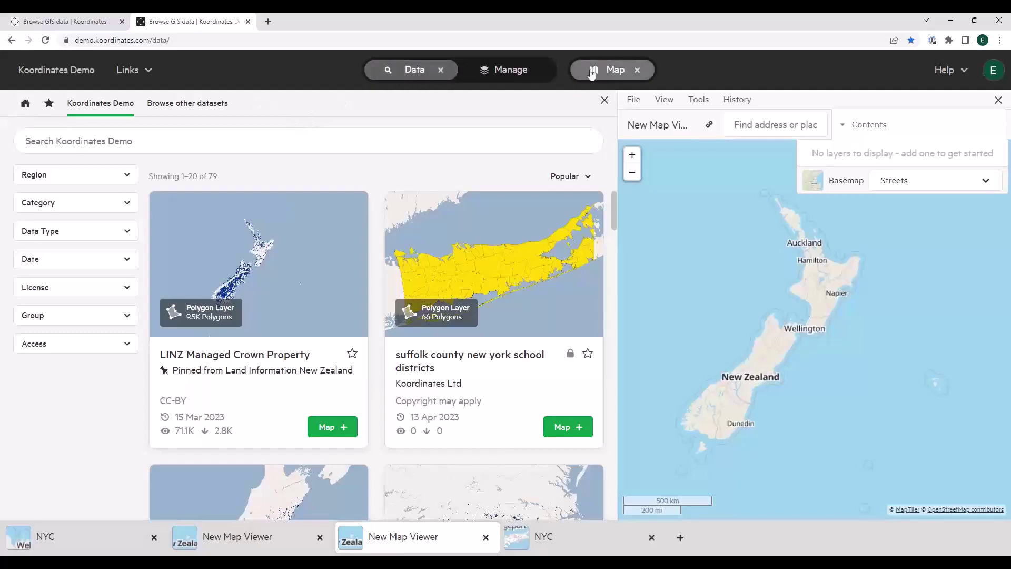
left_click(517, 71)
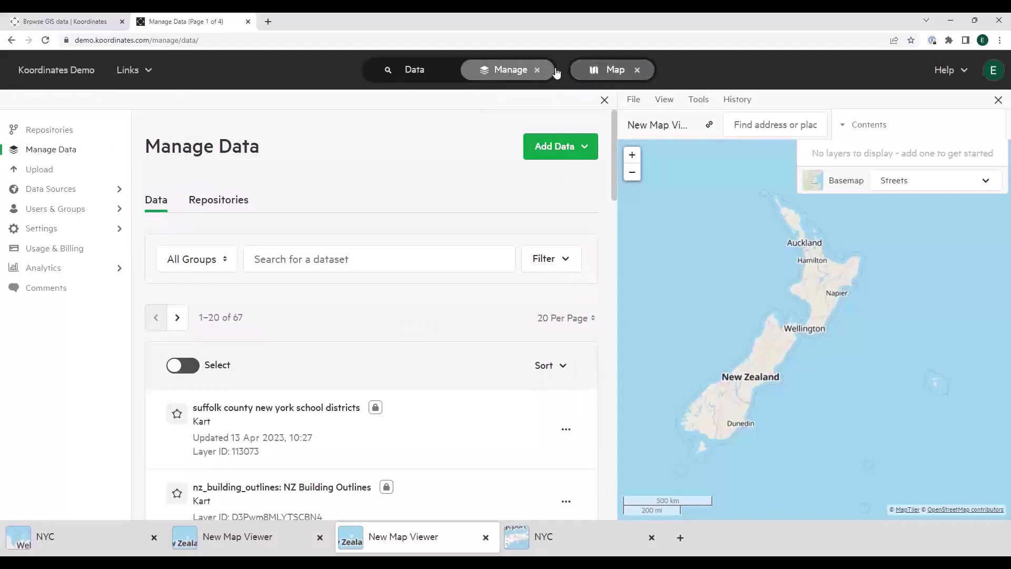
left_click(638, 70)
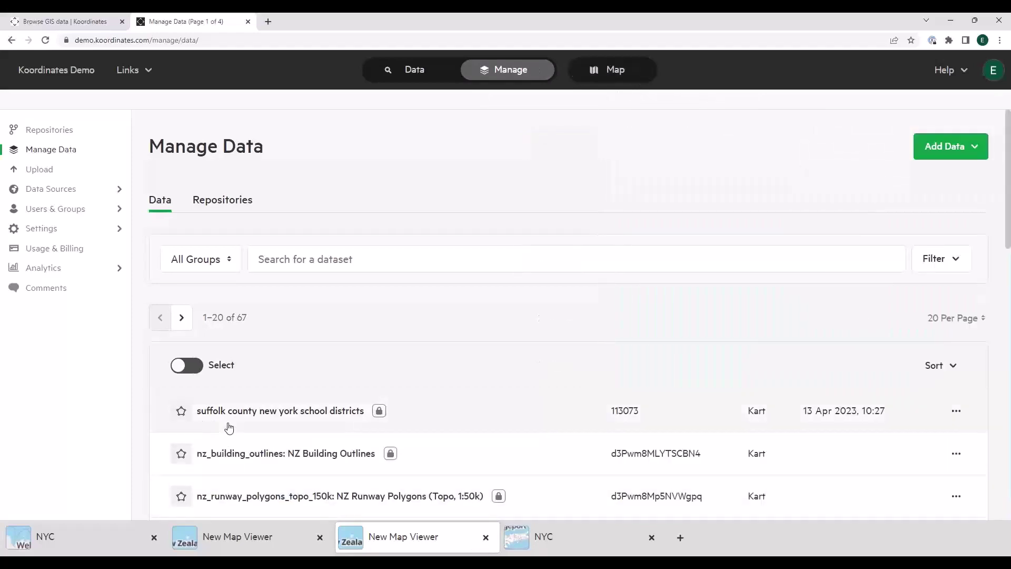
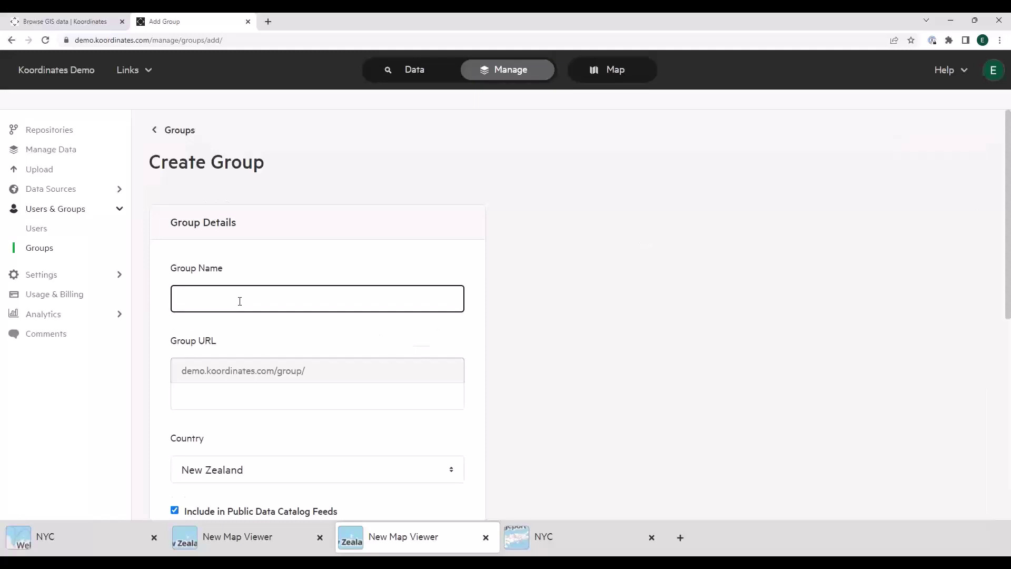
- Create a new group named Directions
type("Directions")
scroll(698, 360, "down", 7)
left_click(439, 454)
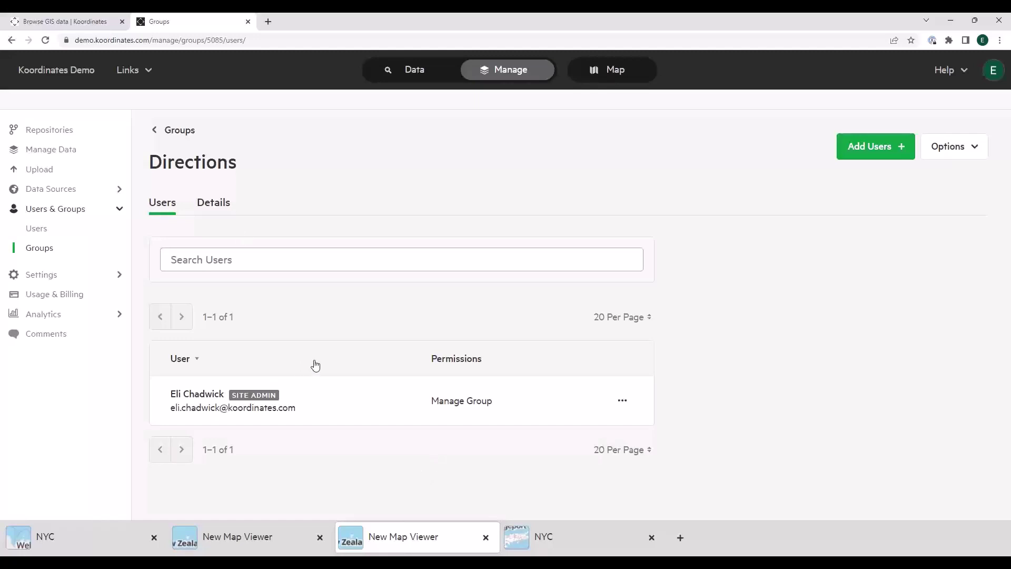
- Look at the user search for adding members to the Directions group, and return to the group's user list
left_click(238, 261)
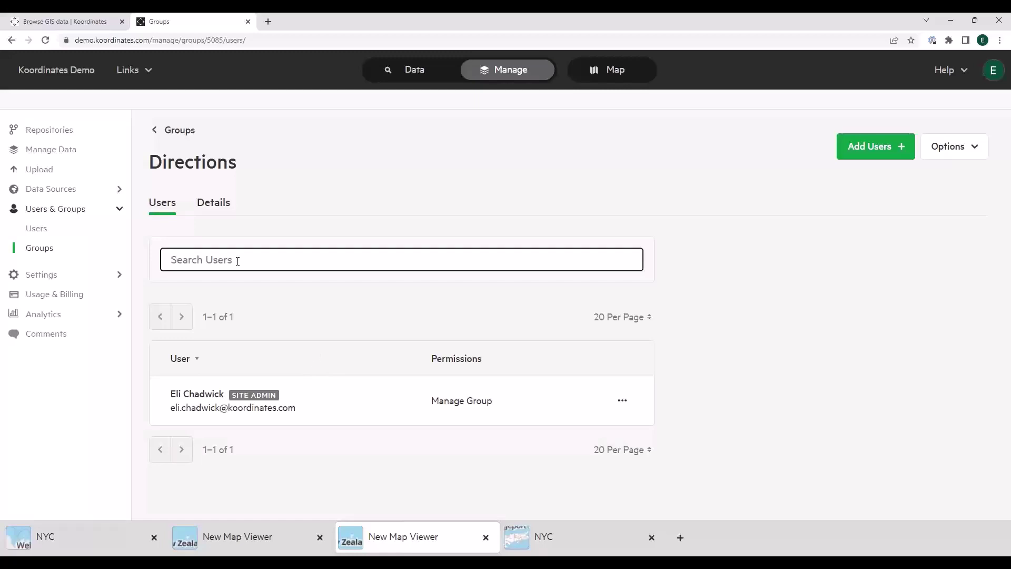
left_click(870, 149)
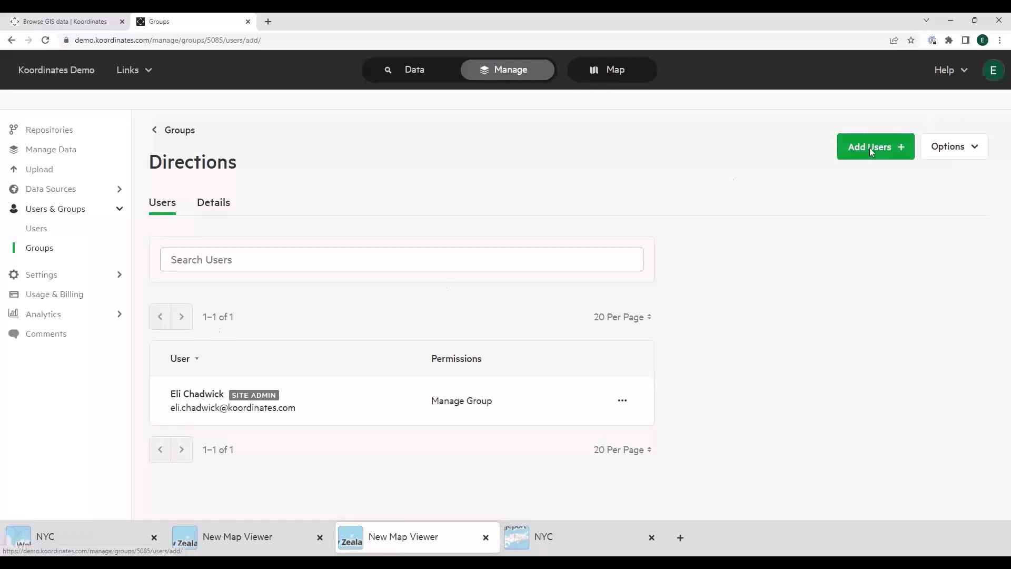
left_click(241, 228)
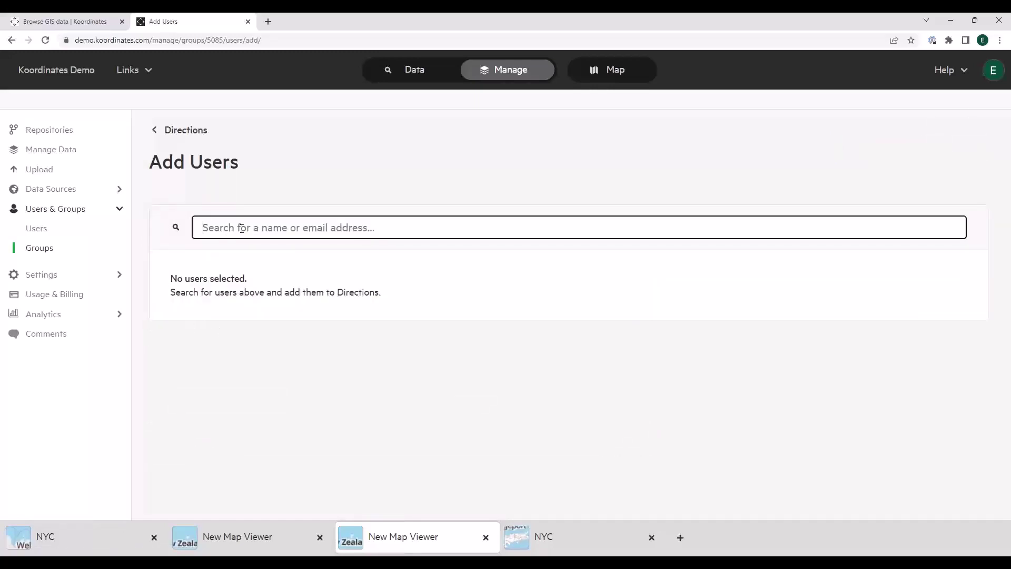
left_click(169, 133)
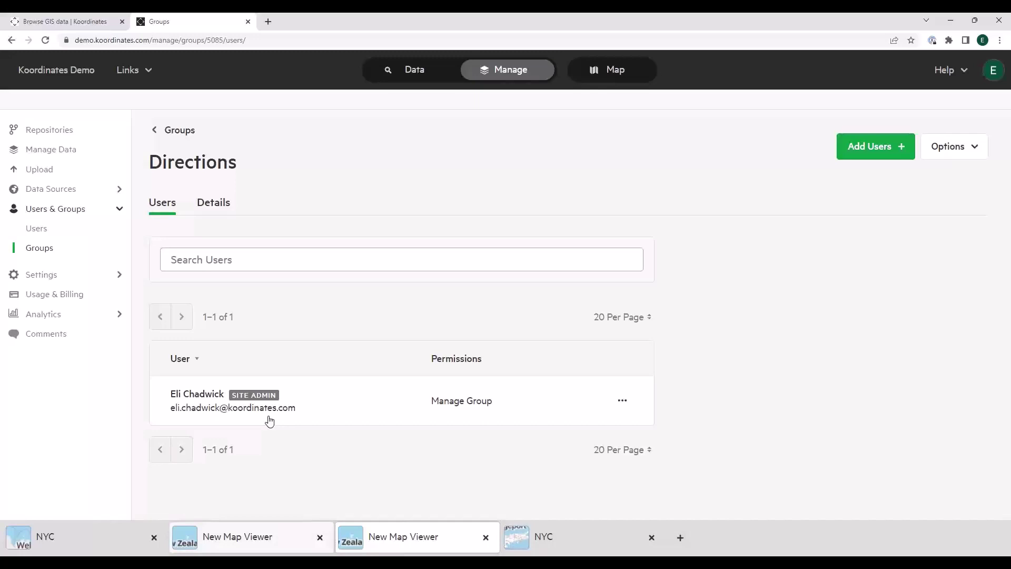
- Close both New Map Viewer maps and the second NYC map, keeping only the first NYC map open
left_click(320, 537)
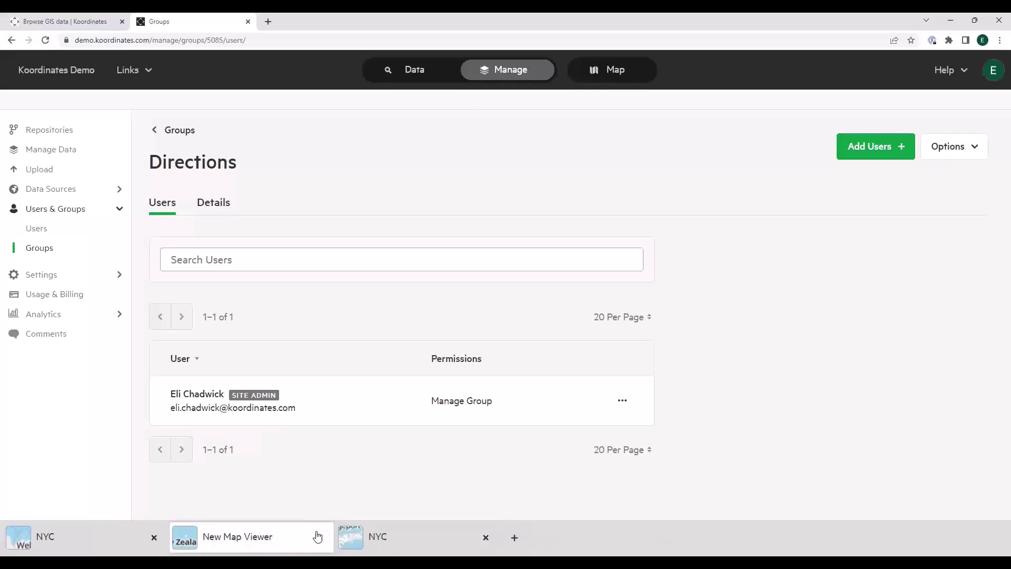
left_click(319, 538)
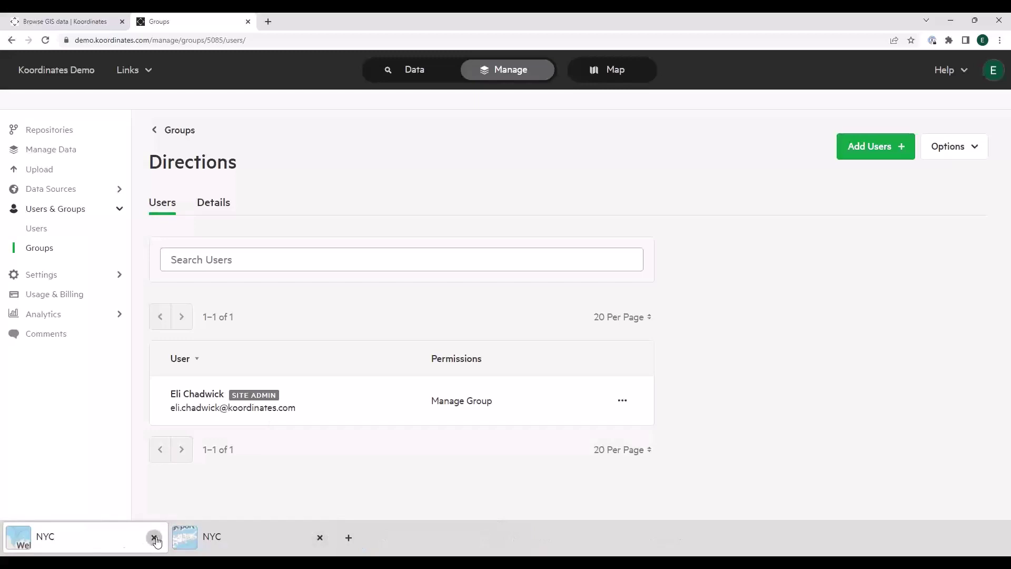
left_click(319, 537)
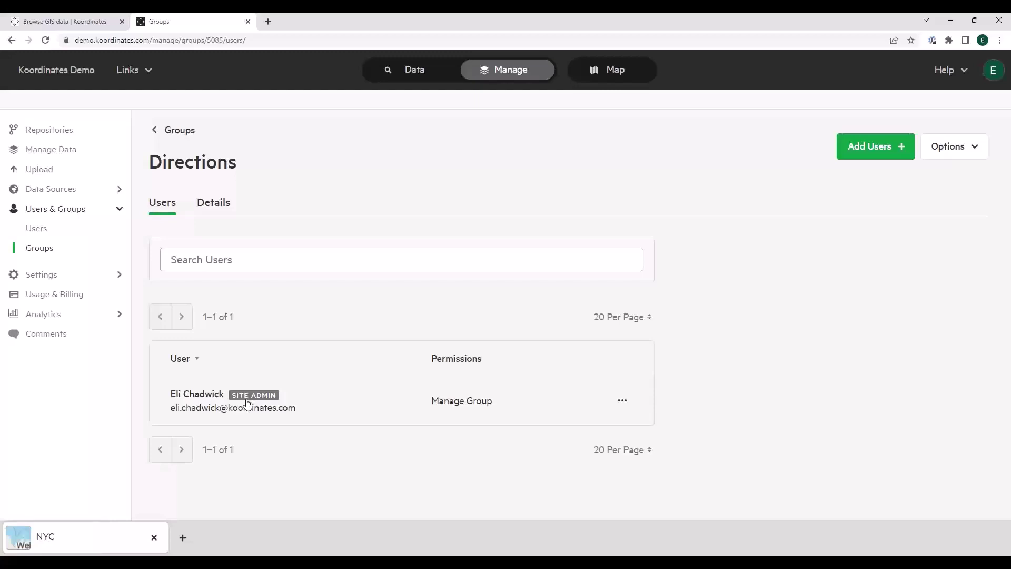
- Check the connectable data source types and upload kx-suffolk-county-new-york-school-districts-GPKG (1).zip with Directions as the owning group
left_click(45, 175)
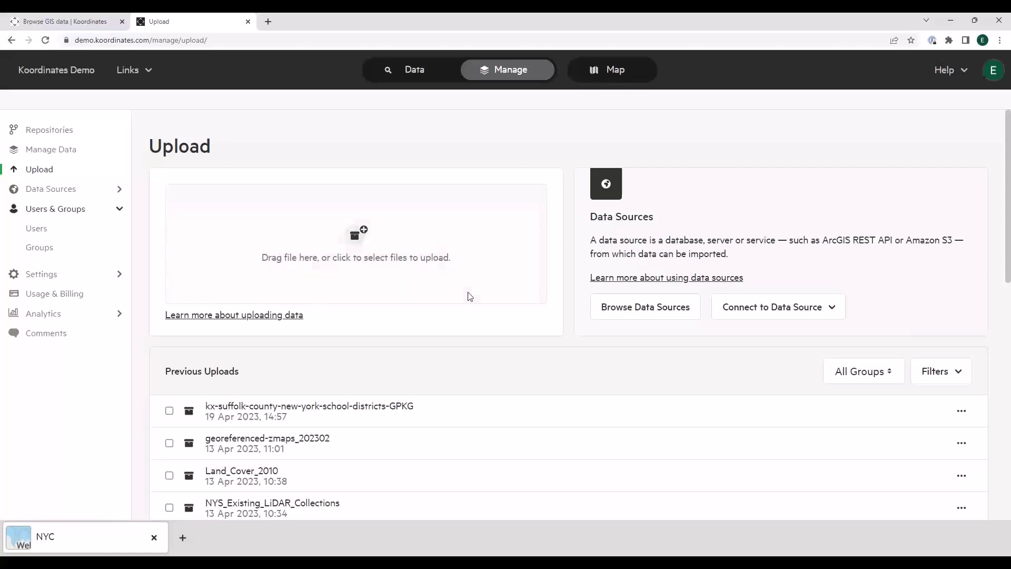
left_click(831, 311)
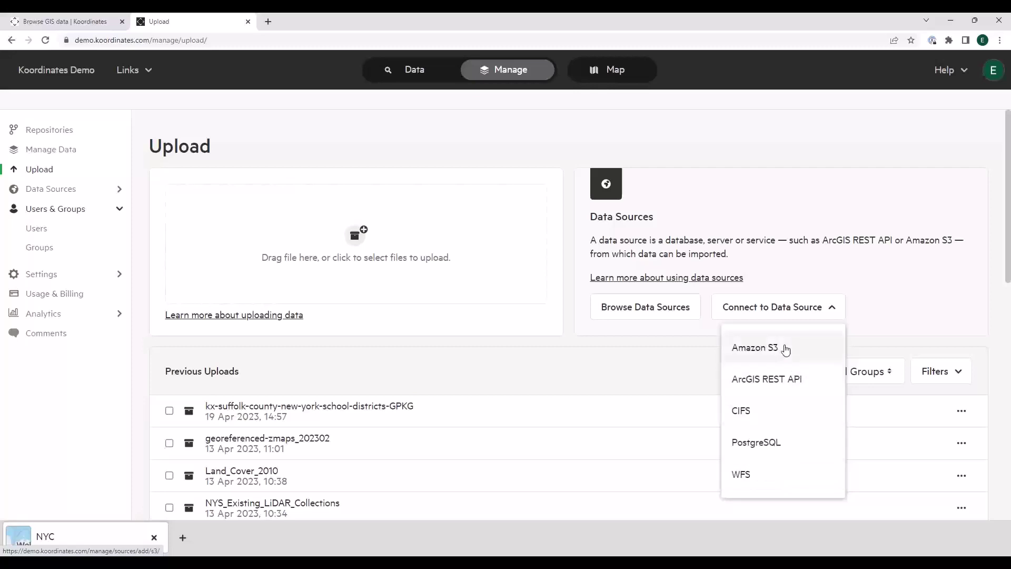
left_click(351, 229)
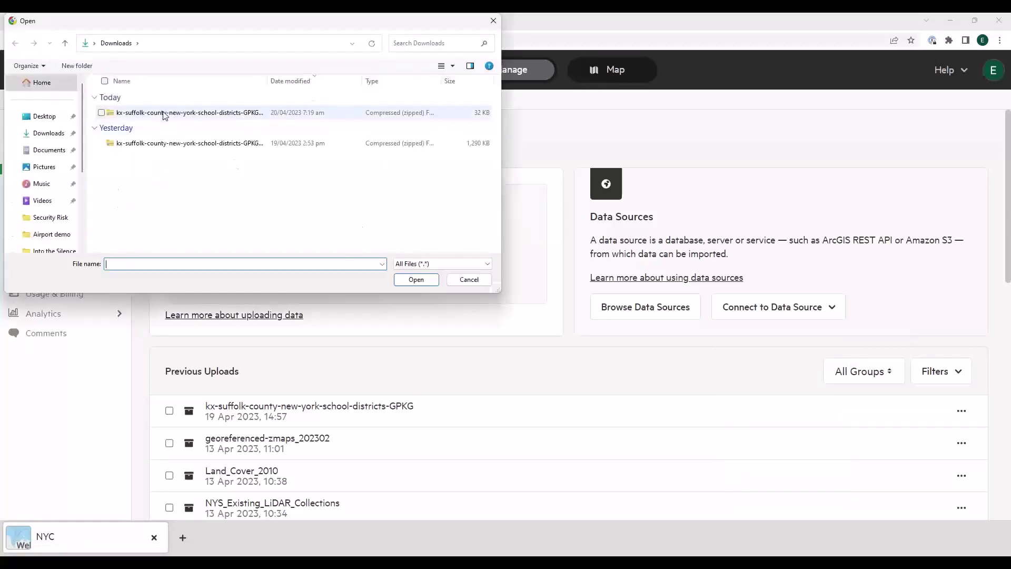
left_click(190, 113)
left_click(420, 280)
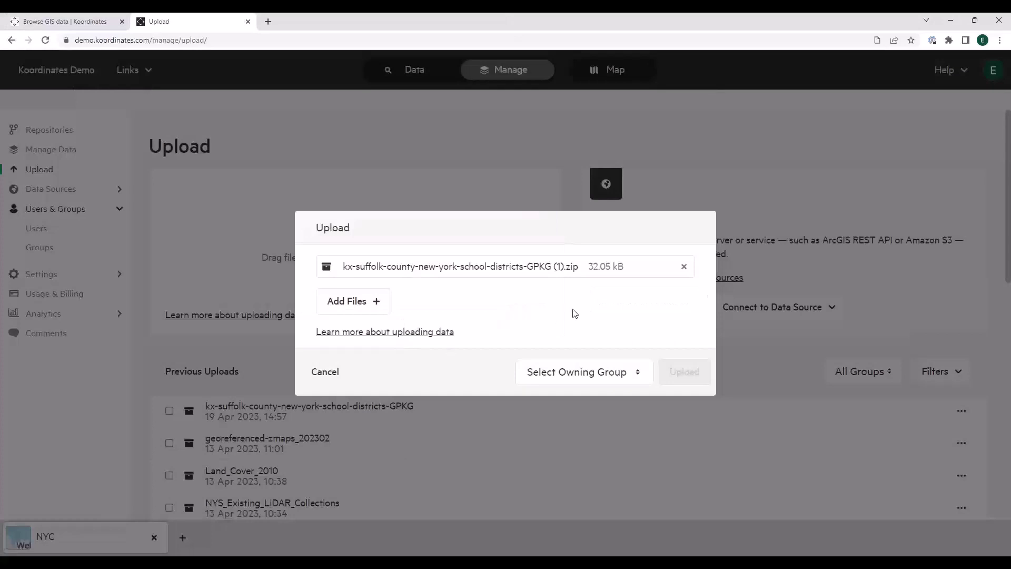
left_click(596, 372)
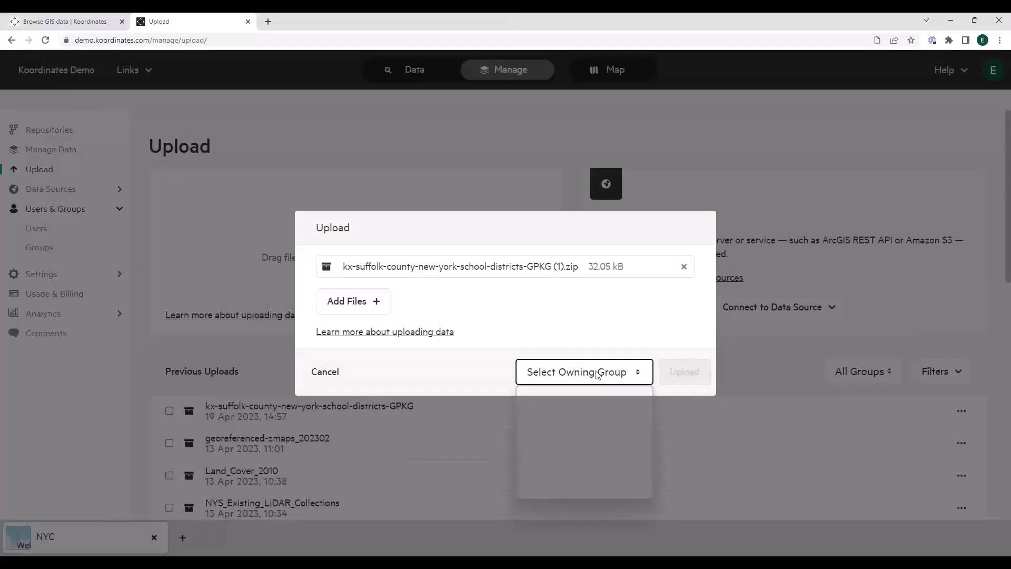
left_click(558, 420)
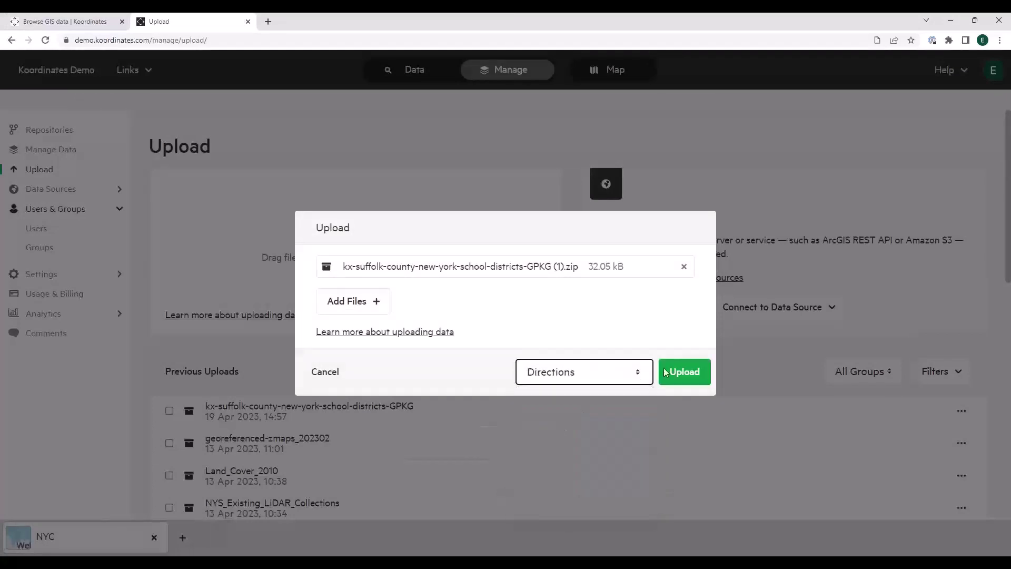
left_click(685, 372)
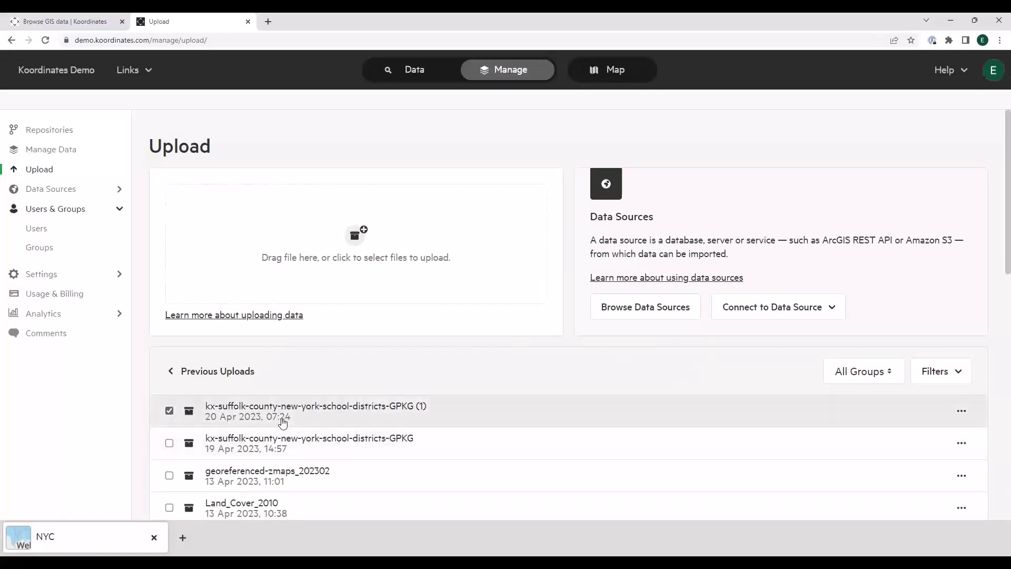
- Start importing suffolk_county_new_york_school_districts from the newly uploaded zip and add DEMO to the end of its title
left_click(320, 411)
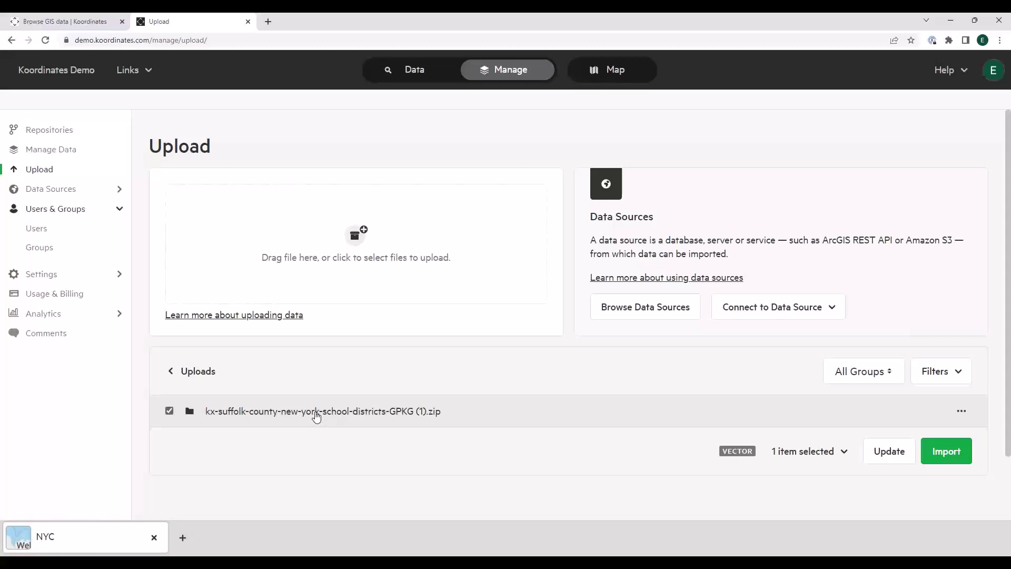
left_click(316, 416)
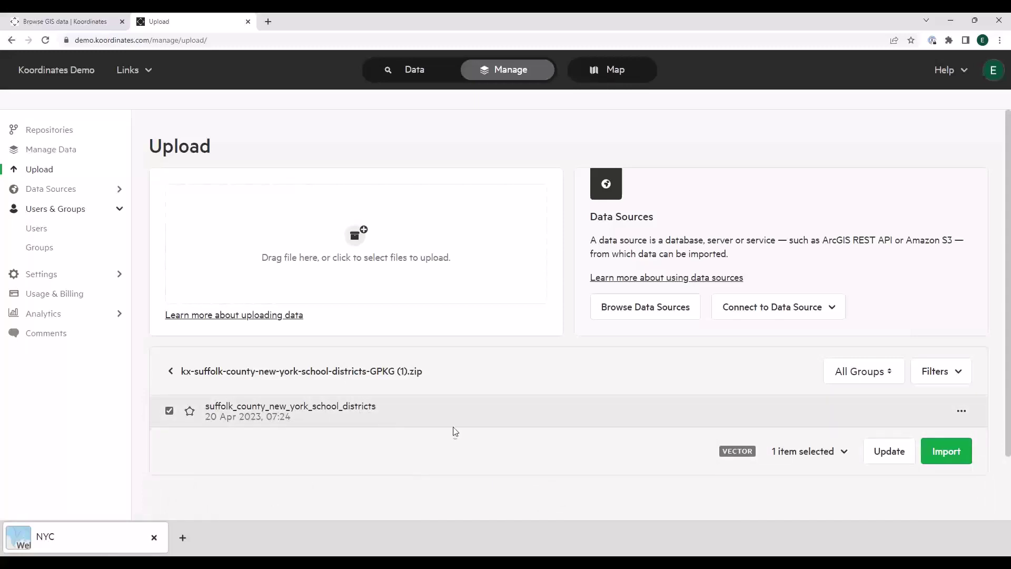
left_click(948, 459)
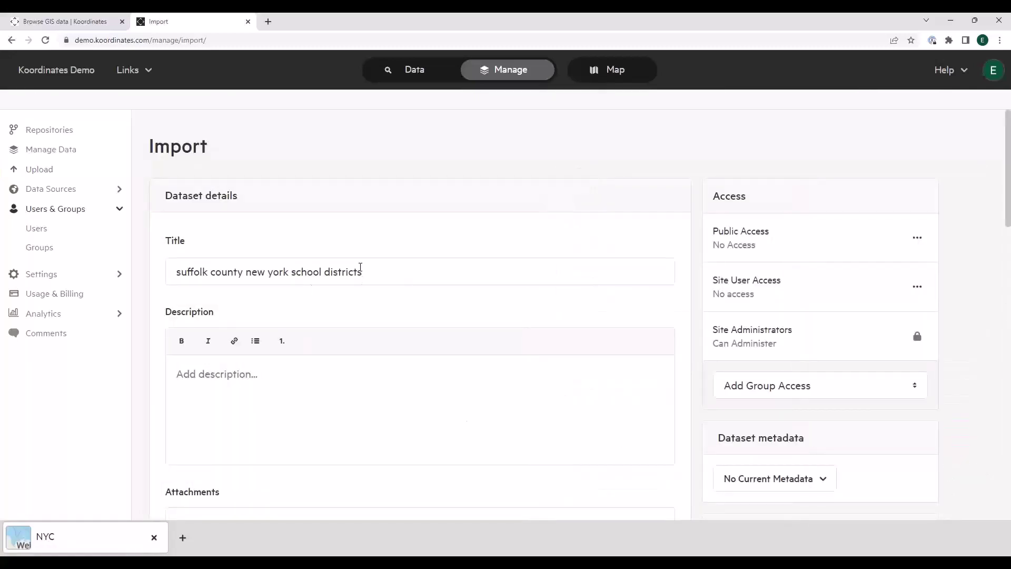
left_click(379, 276)
type("DEMO")
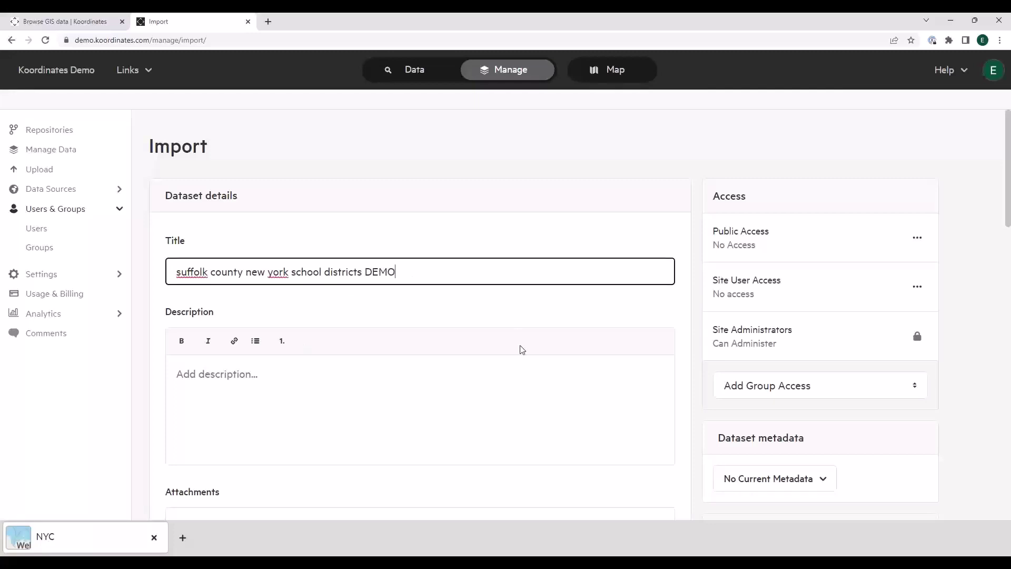
- Look over the import form's description, attachment and tag options, including the ways to add an attachment
scroll(546, 408, "down", 1)
left_click(193, 325)
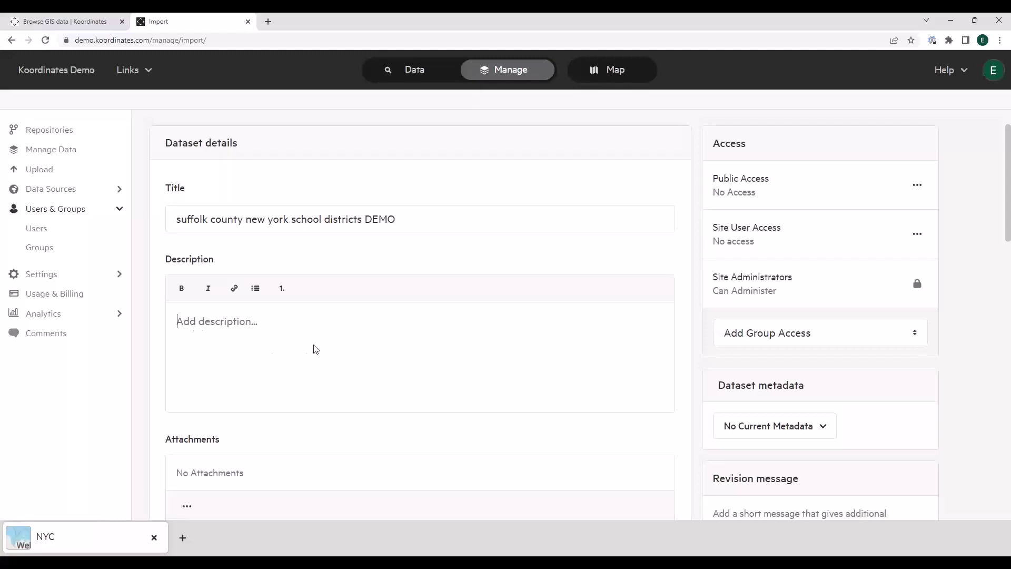
scroll(371, 343, "down", 2)
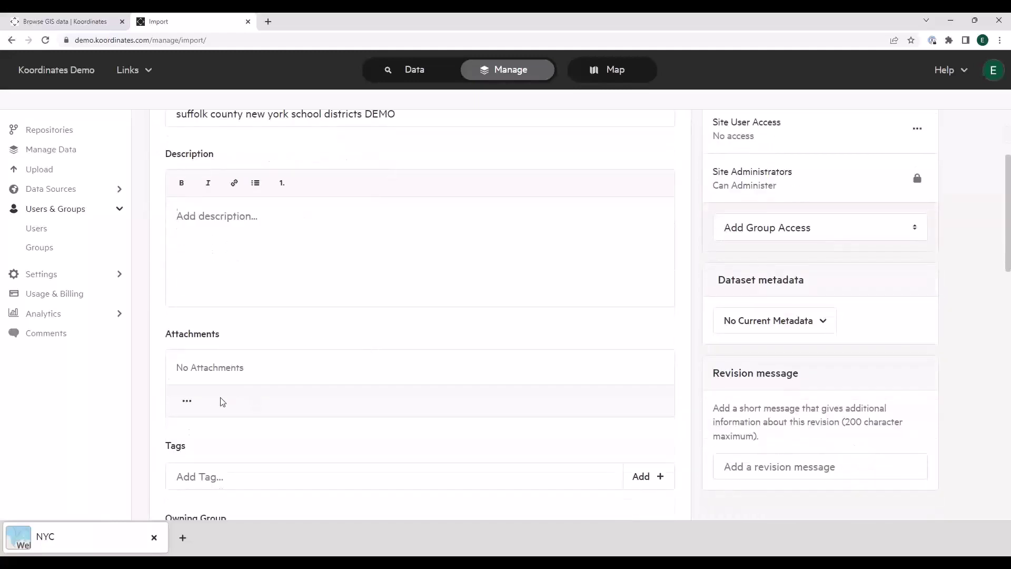
left_click(204, 405)
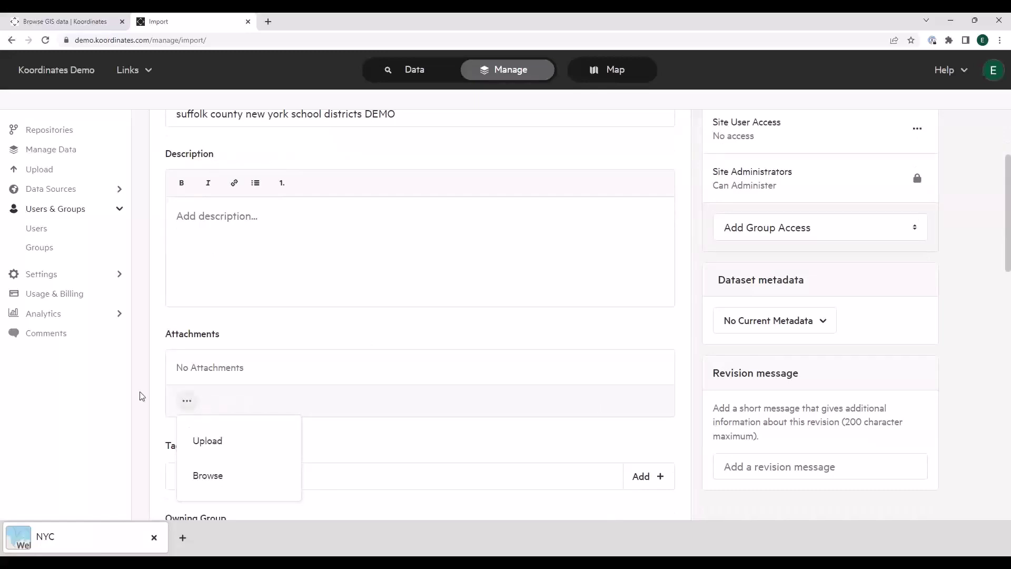
scroll(373, 390, "down", 5)
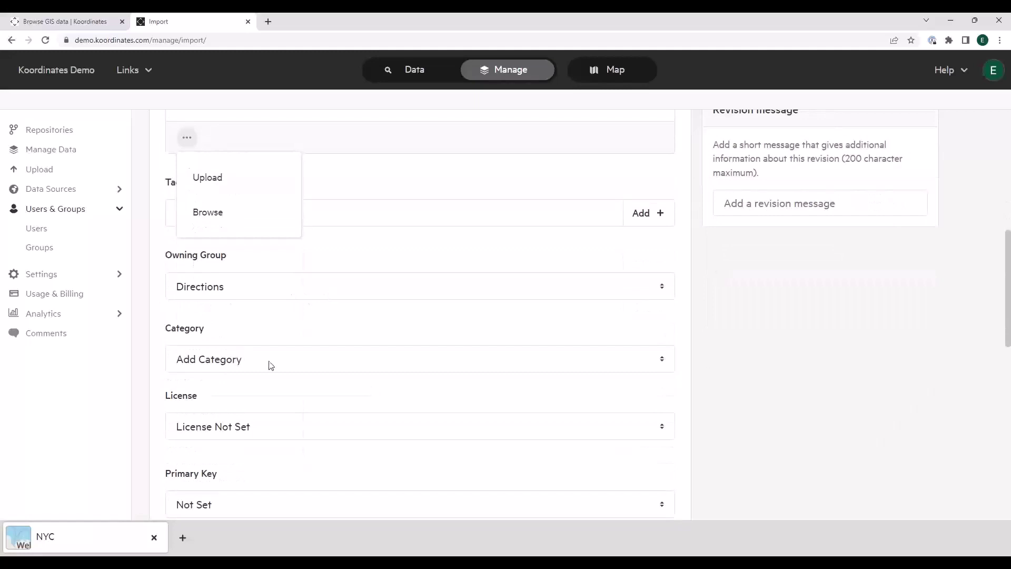
- Set the dataset's category to Education and its license to Creative Commons license
left_click(338, 367)
left_click(338, 367)
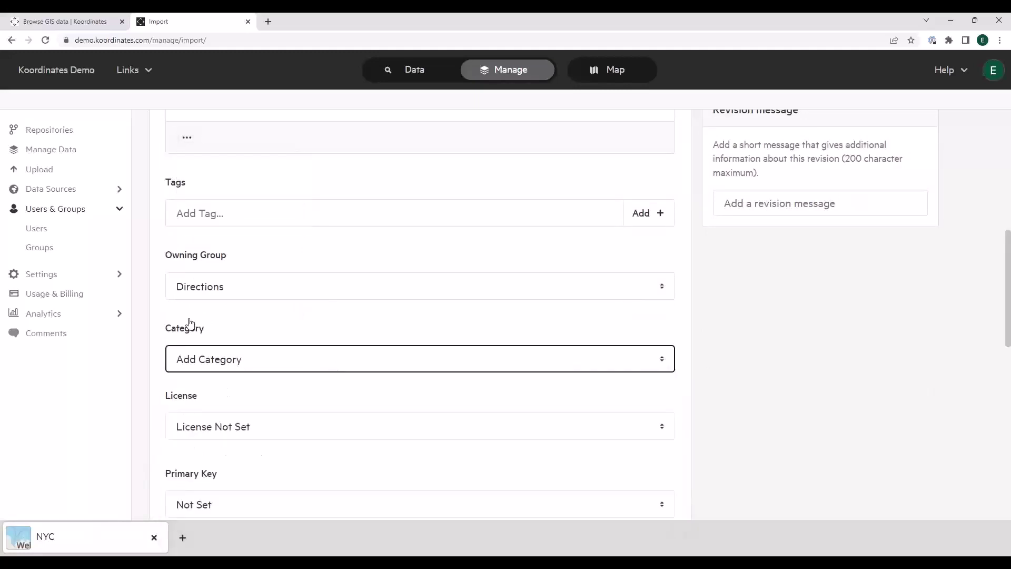
left_click(266, 366)
left_click(215, 440)
scroll(332, 357, "down", 2)
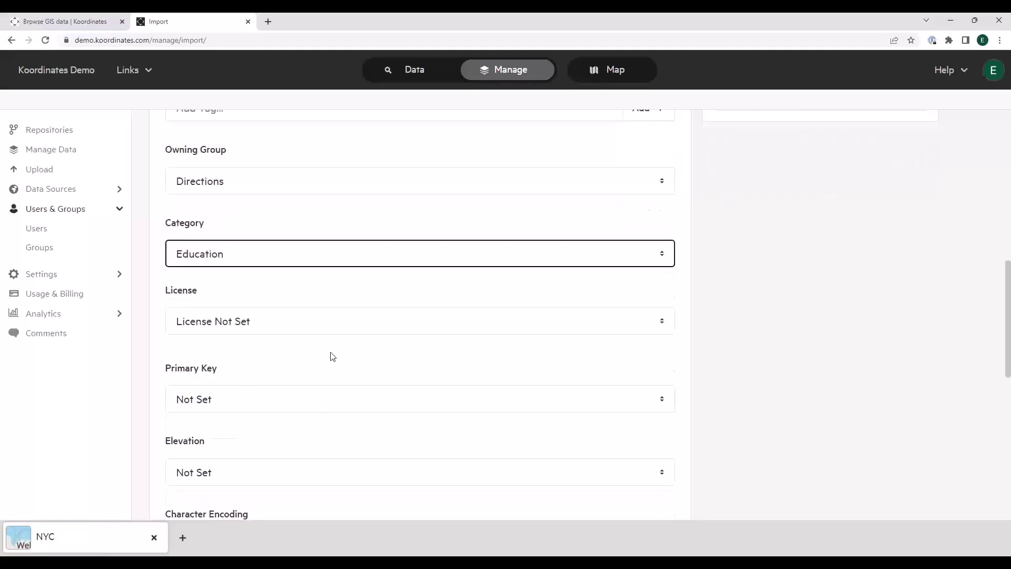
left_click(258, 322)
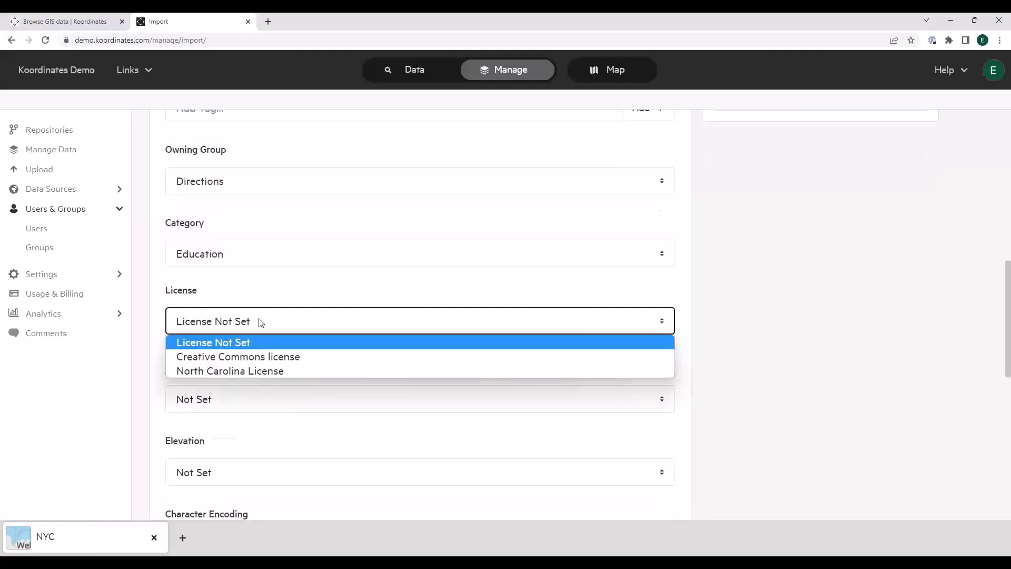
left_click(254, 358)
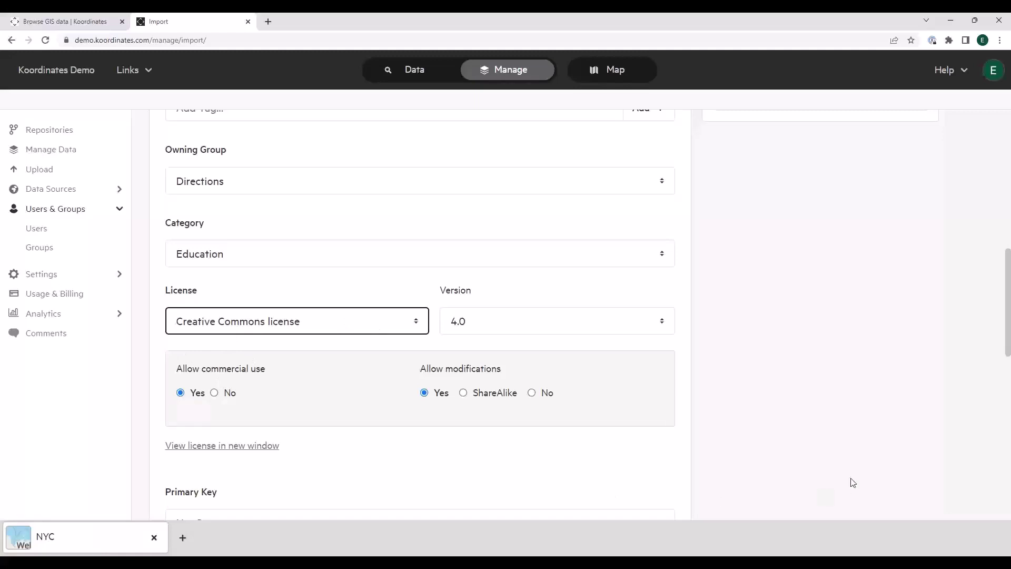
- Review the remaining import settings and the editable attribute columns, and import the dataset
scroll(876, 463, "down", 5)
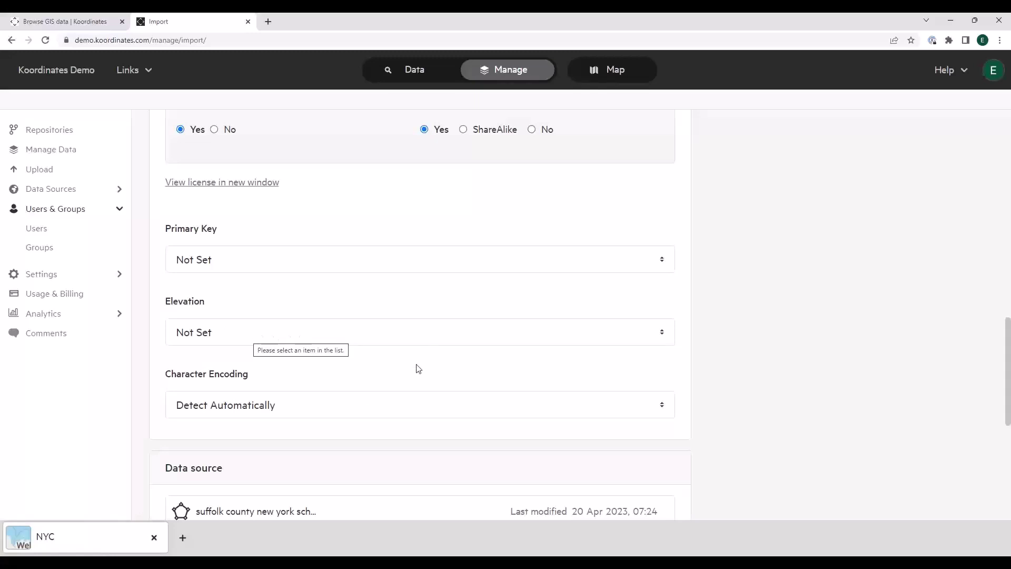
scroll(416, 371, "down", 1)
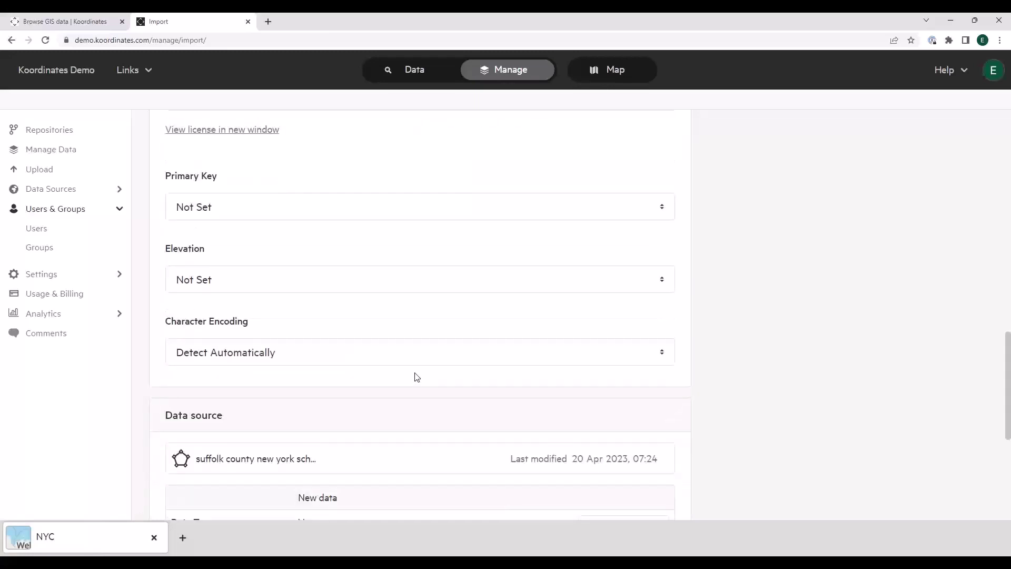
scroll(416, 376, "down", 5)
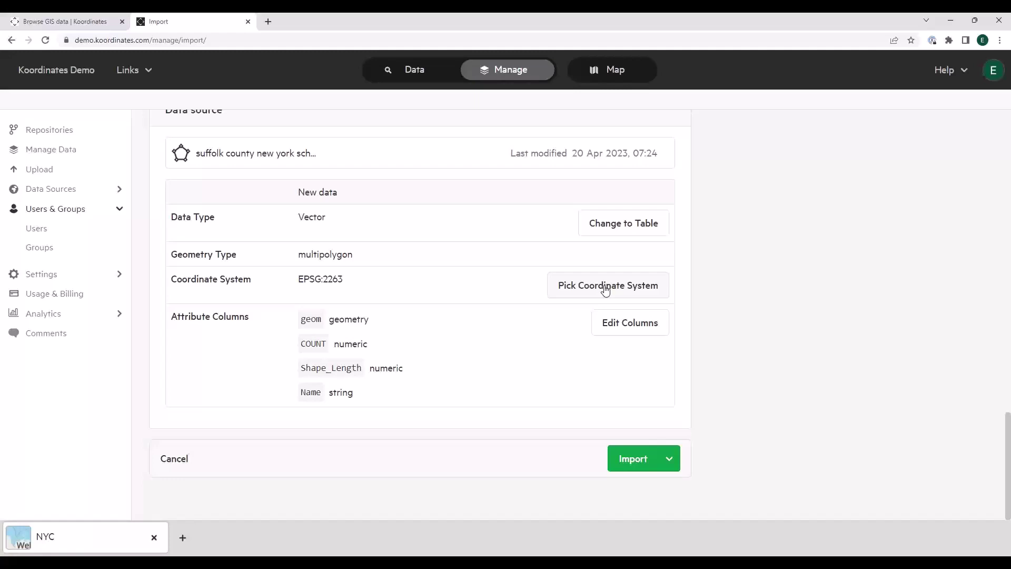
left_click(635, 327)
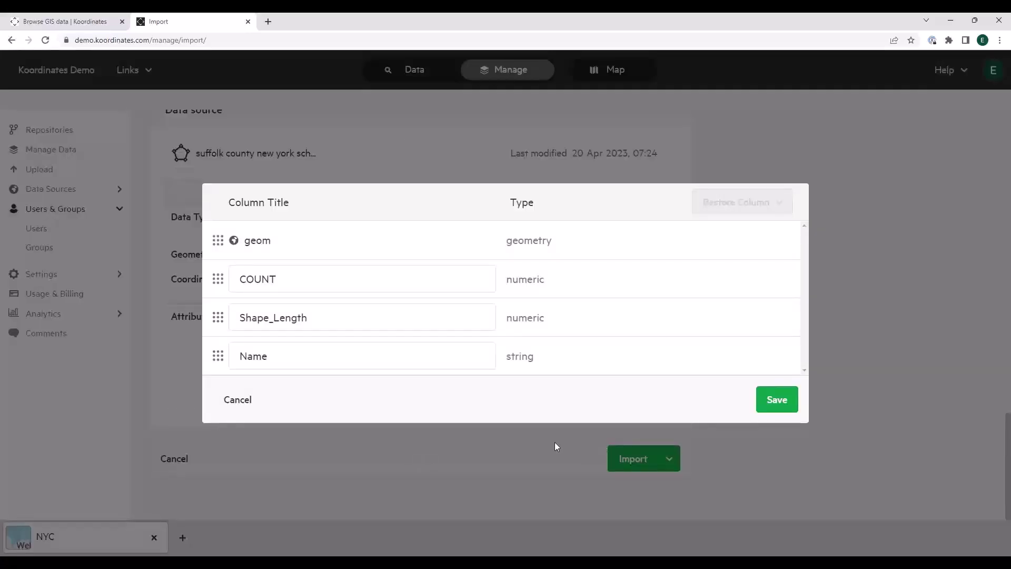
mouse_move(441, 299)
left_click(237, 400)
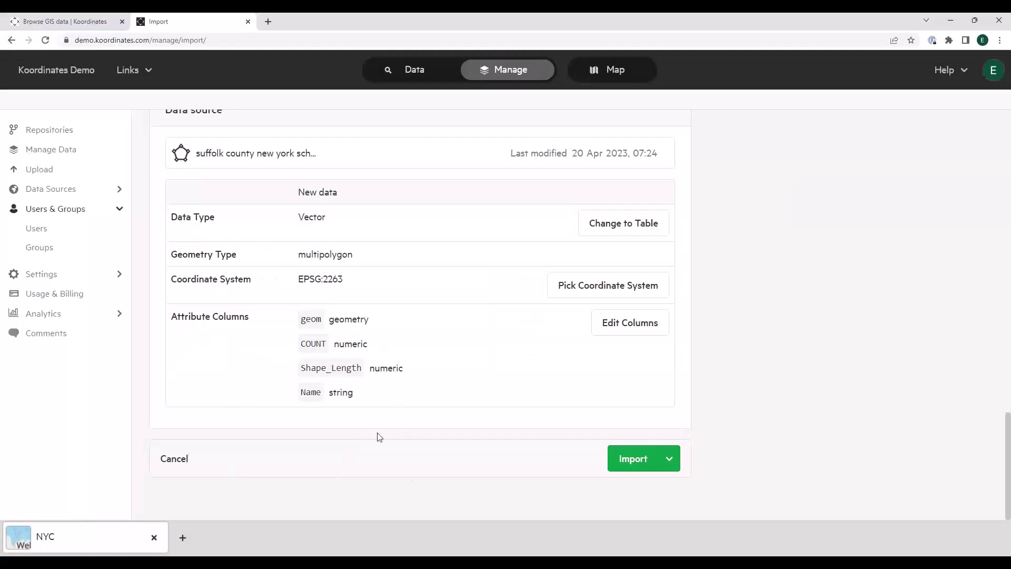
left_click(622, 462)
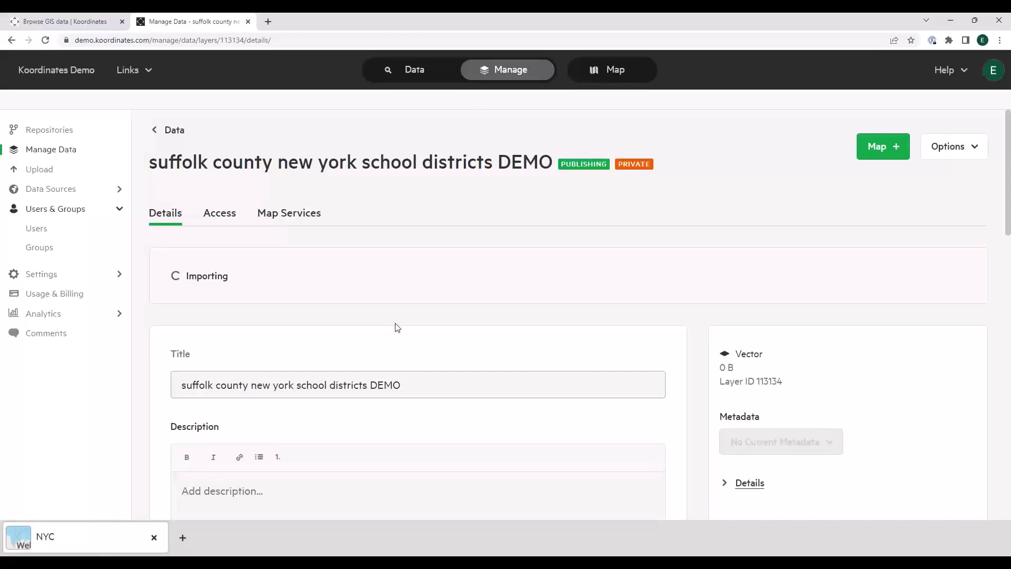
- From the managed data list, open the existing suffolk county new york school districts dataset owned by the Kart group
left_click(56, 153)
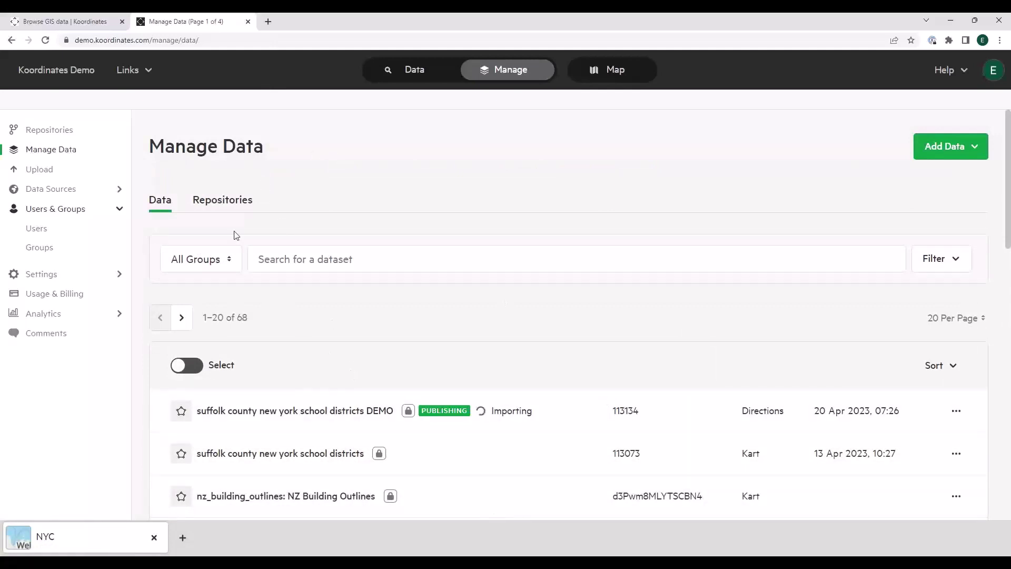
left_click(333, 460)
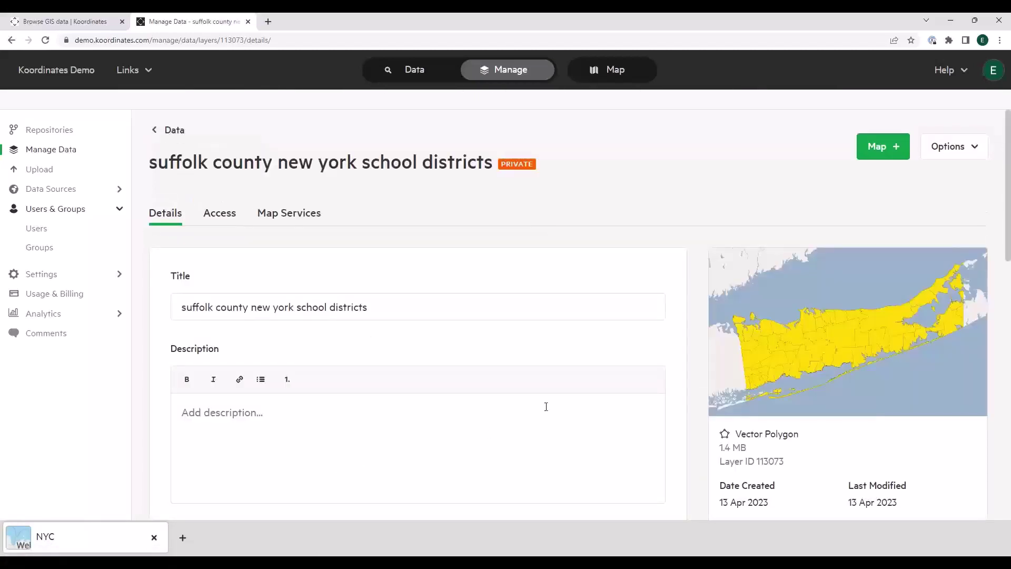
- Open the dataset's access settings and review the available public access options
left_click(226, 216)
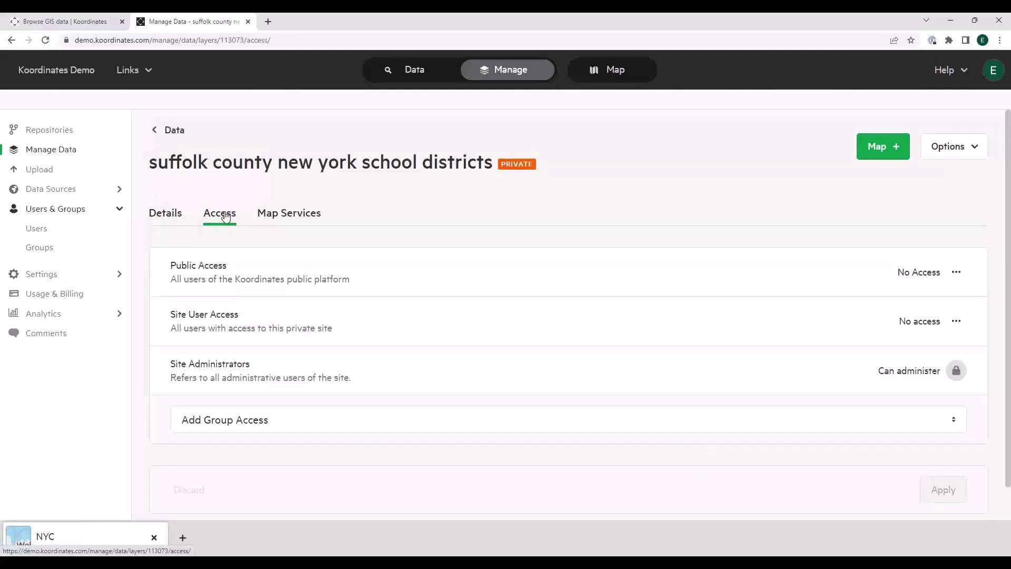
left_click(956, 272)
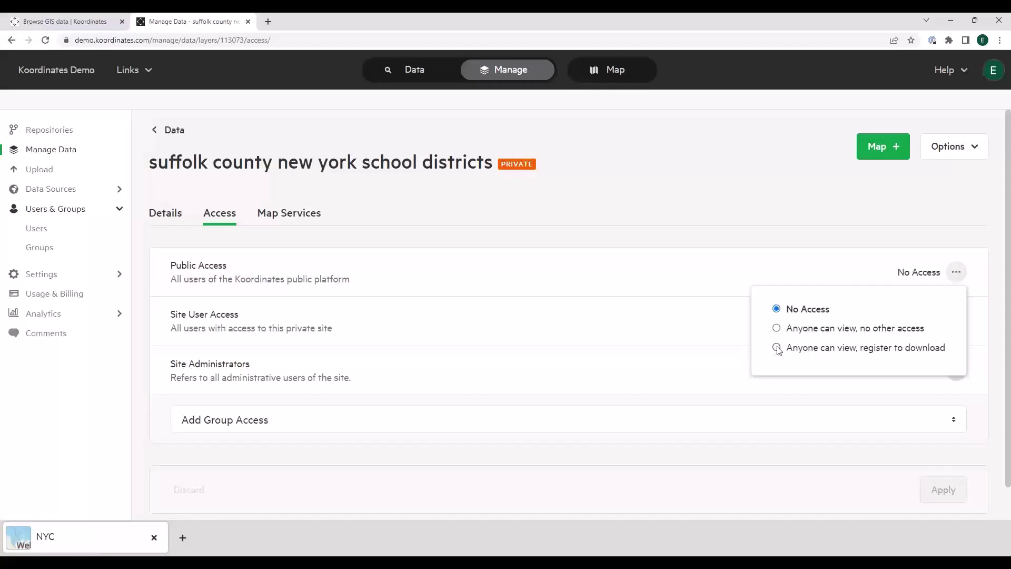
left_click(409, 275)
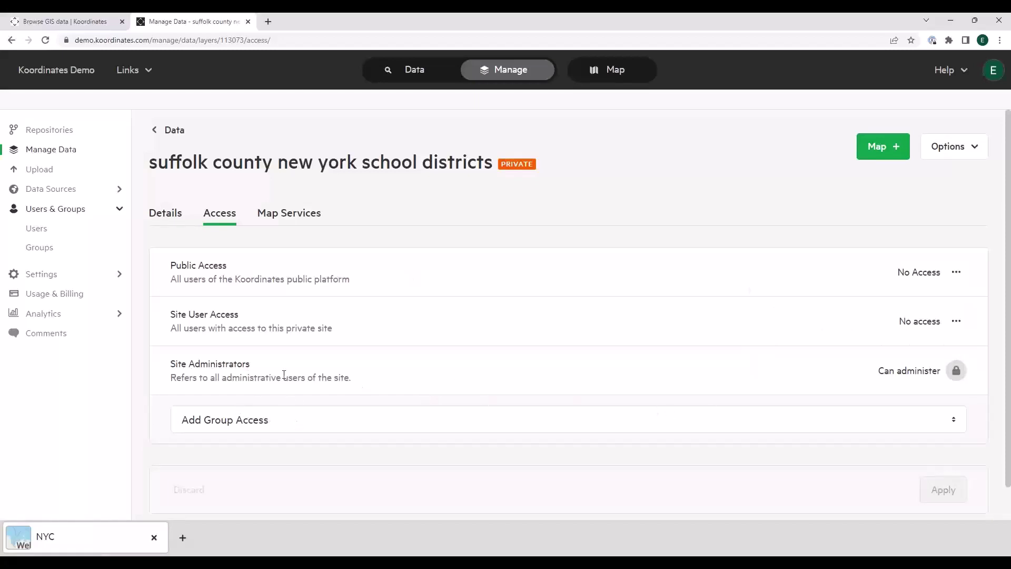
- Add the Directions group to the dataset's access list with Can download permission
left_click(308, 427)
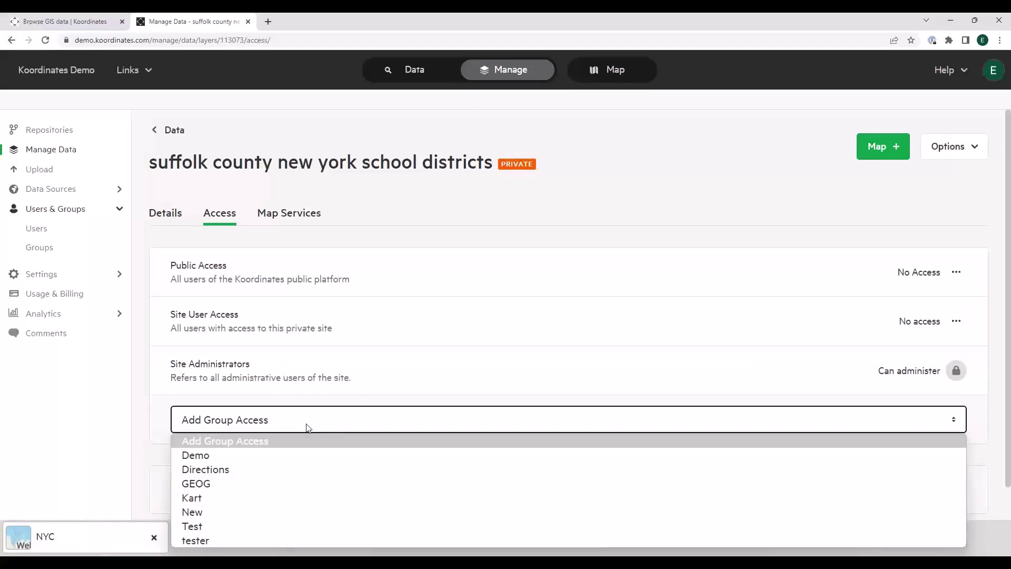
left_click(233, 469)
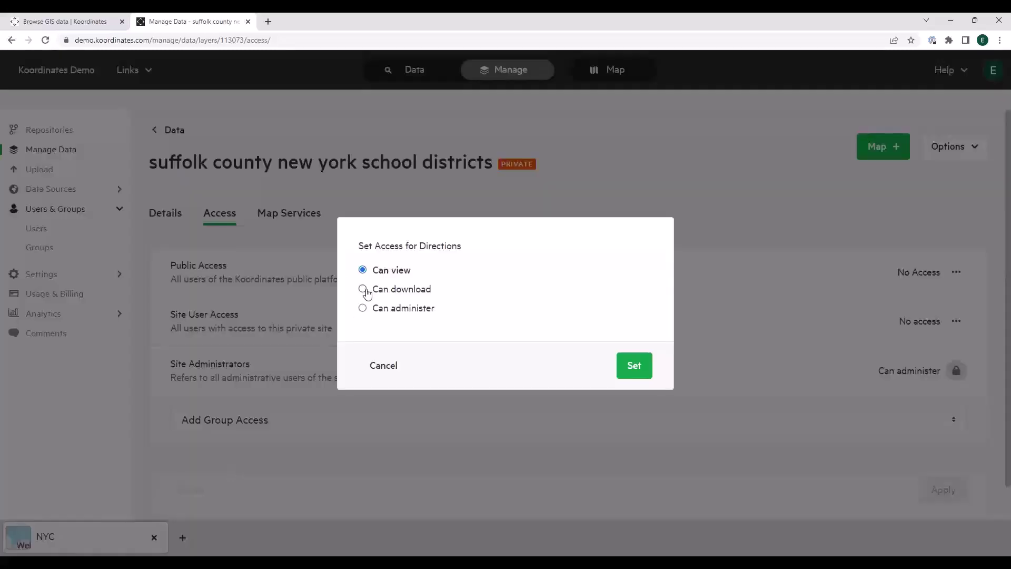
left_click(365, 289)
left_click(629, 367)
scroll(609, 428, "down", 2)
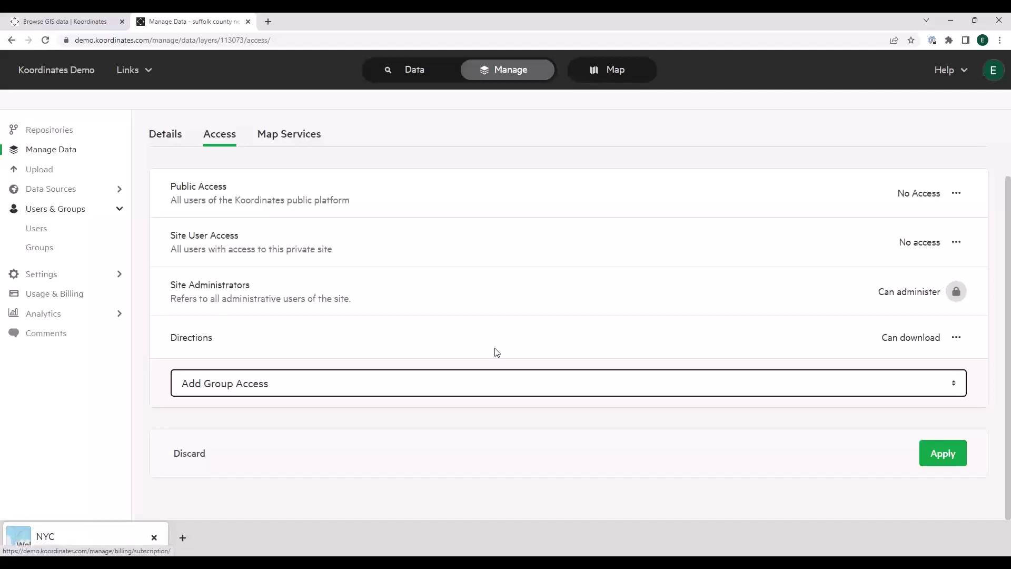
- Look over the dataset's map services, including the actions available for the Gold map style
left_click(300, 138)
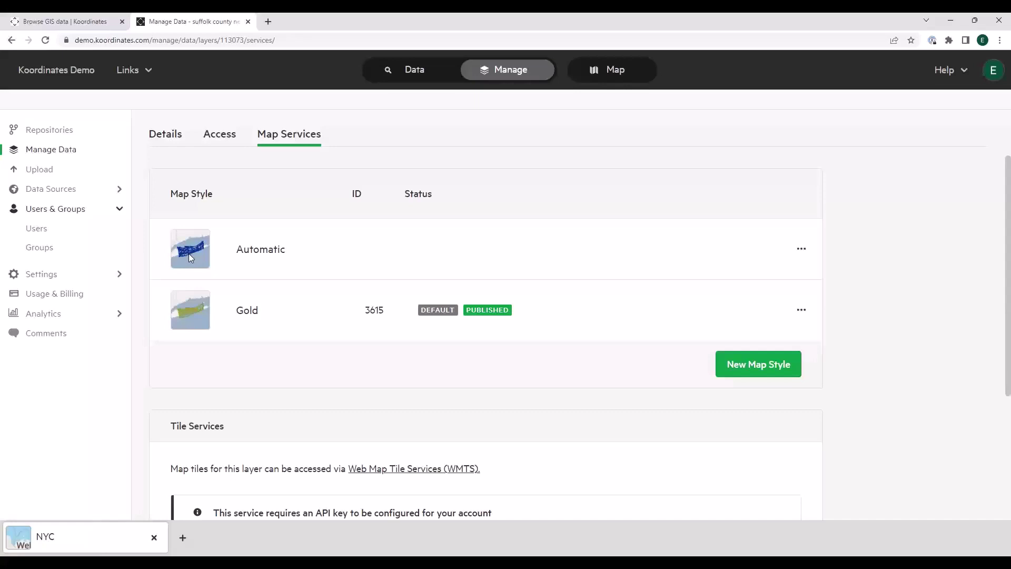
mouse_move(302, 336)
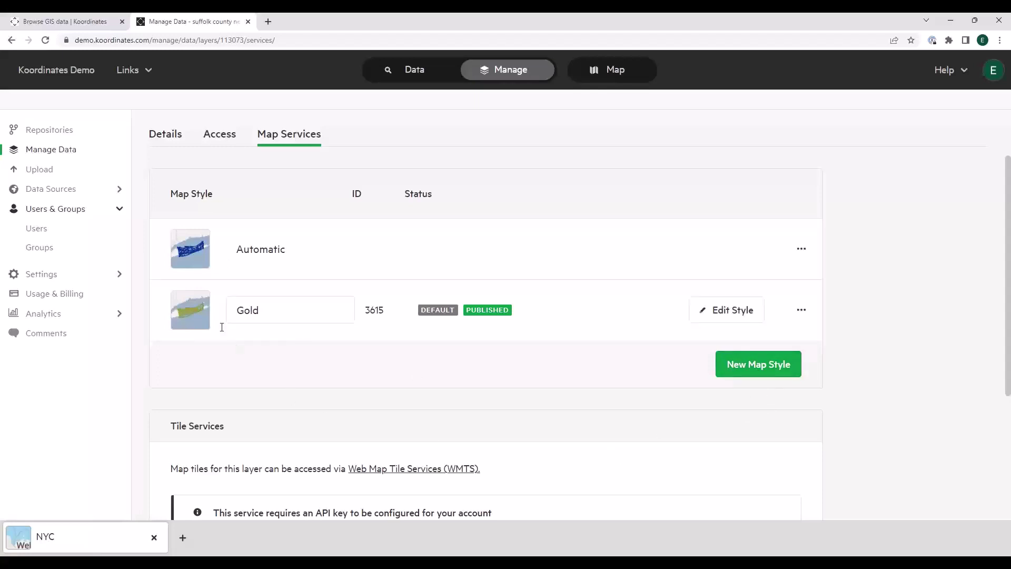
mouse_move(808, 315)
left_click(801, 312)
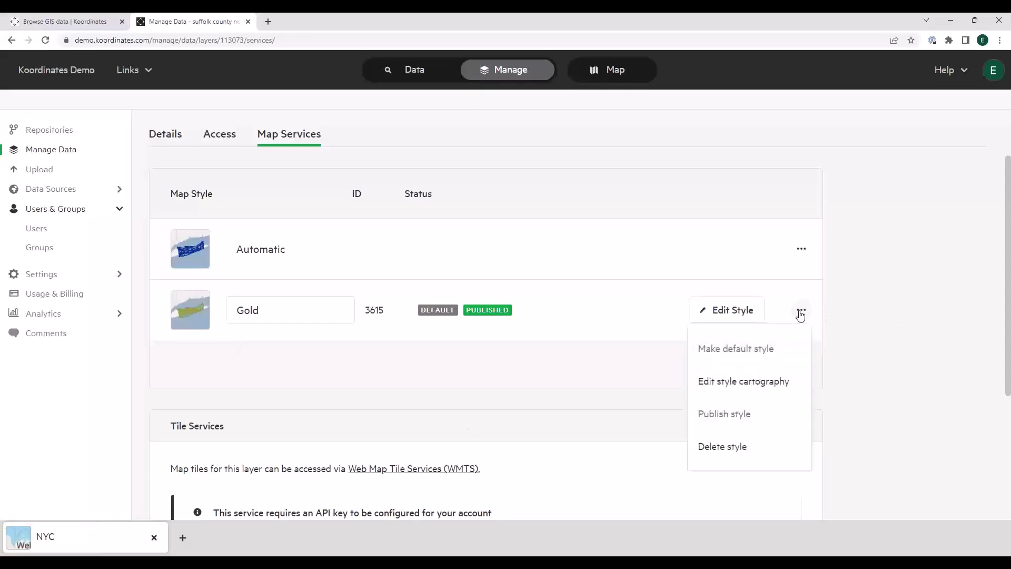
left_click(801, 312)
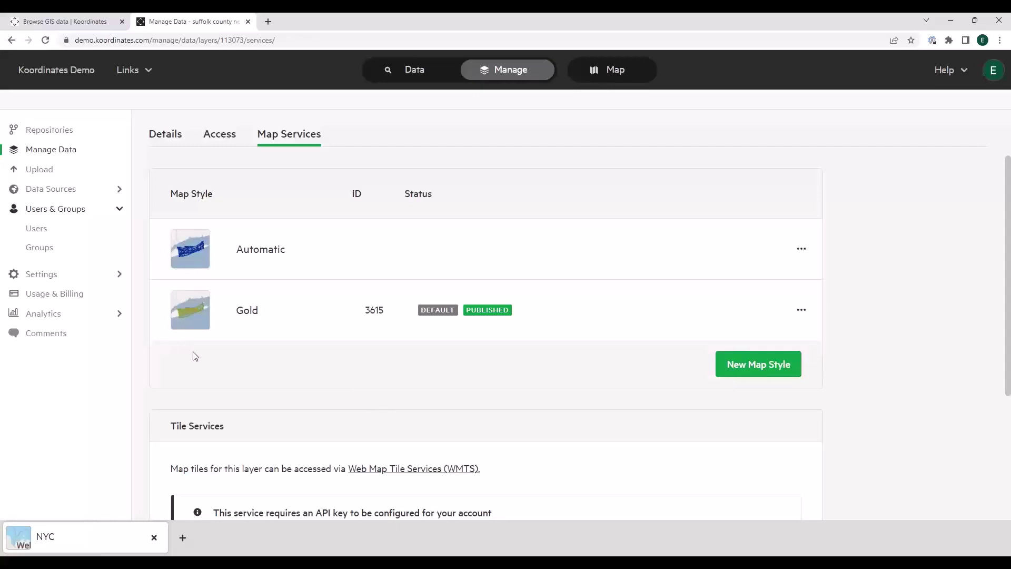
- Open suffolk county new york school districts from the data catalogue and preview it in the Automatic and Gold styles
left_click(450, 79)
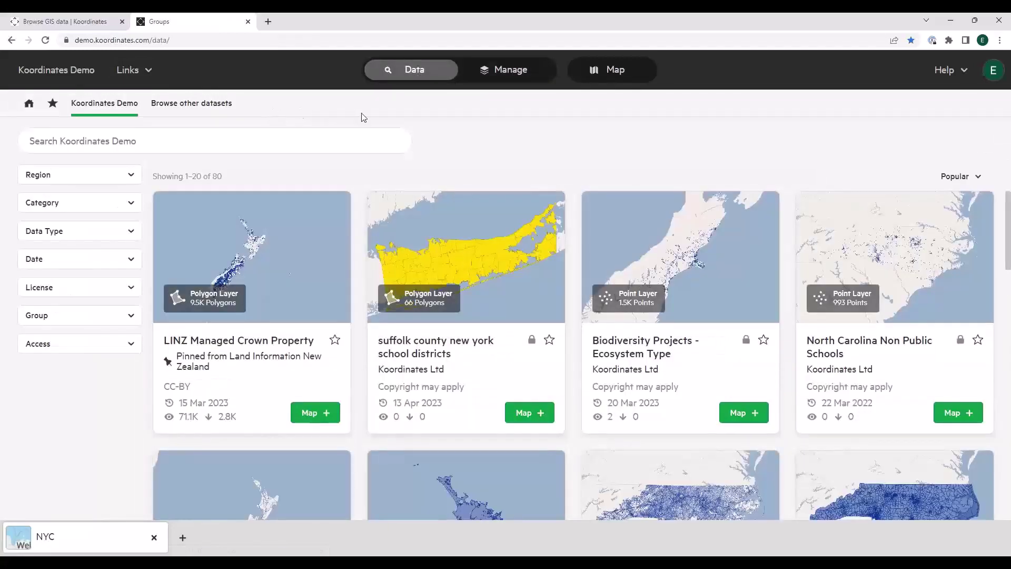
left_click(510, 269)
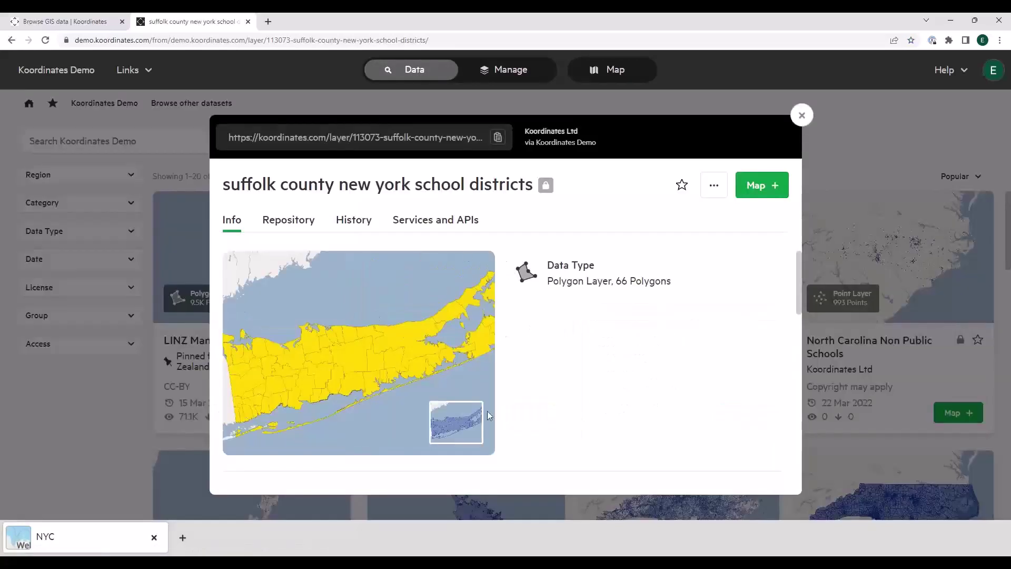
mouse_move(456, 419)
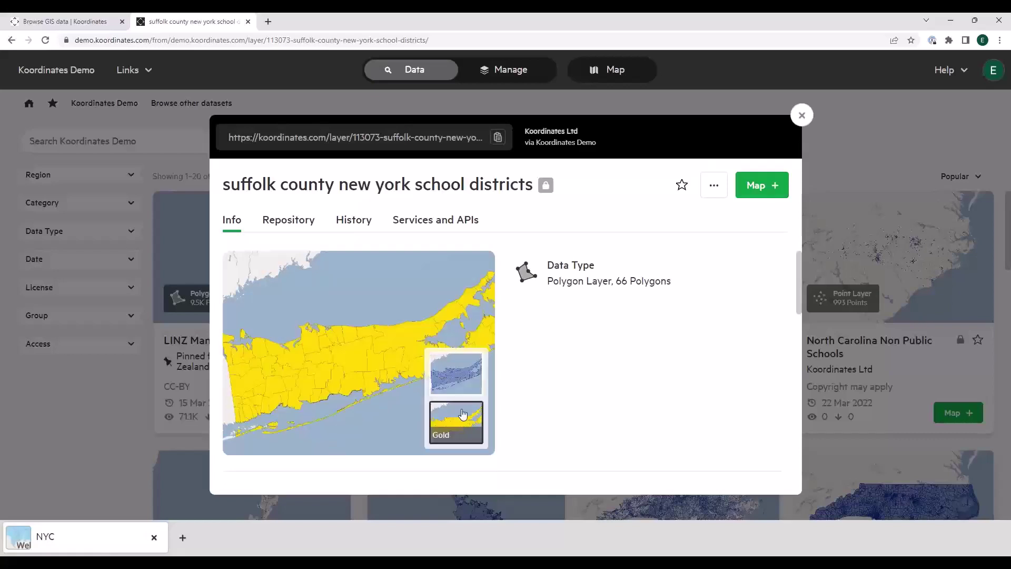
left_click(466, 375)
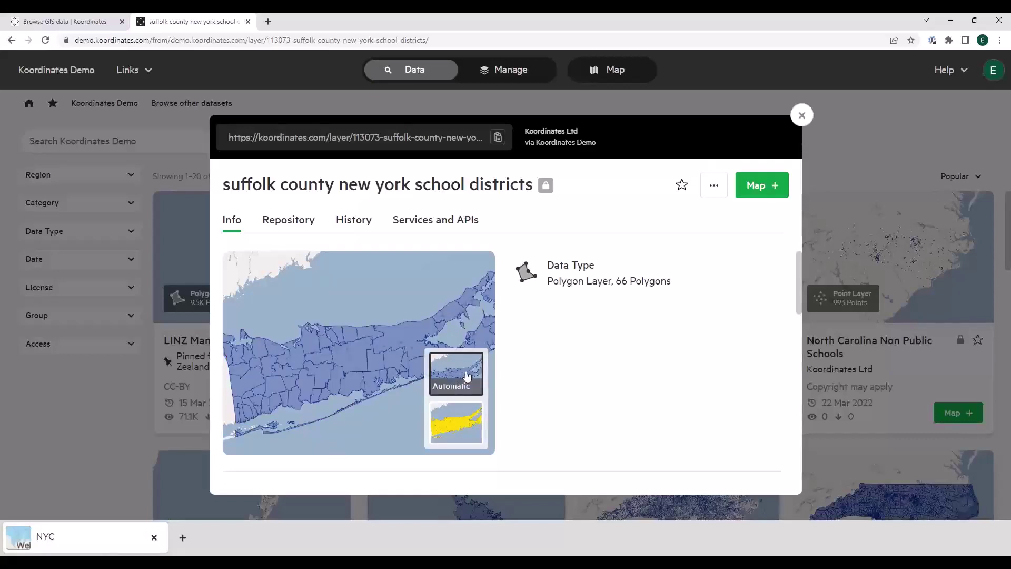
left_click(463, 429)
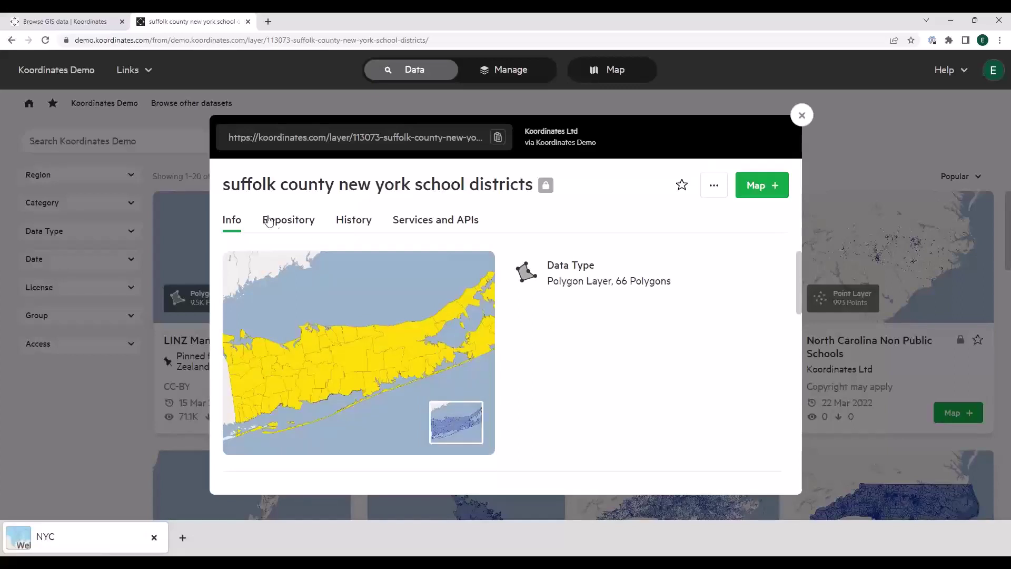
- Add the school districts layer to the NYC map, zoom to it, and close the map viewer and dataset details
left_click(764, 188)
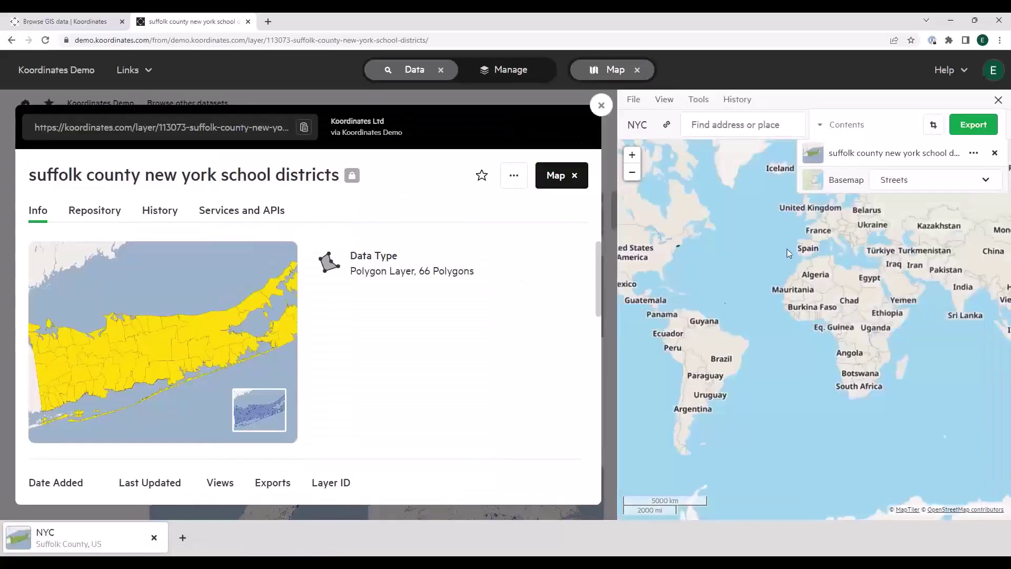
left_click(974, 153)
left_click(890, 261)
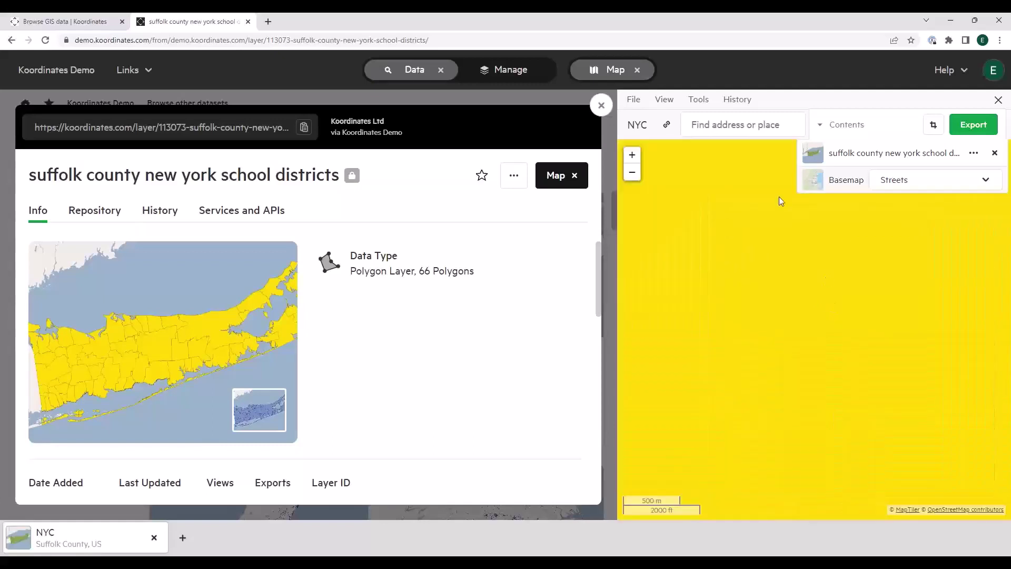
left_click(997, 102)
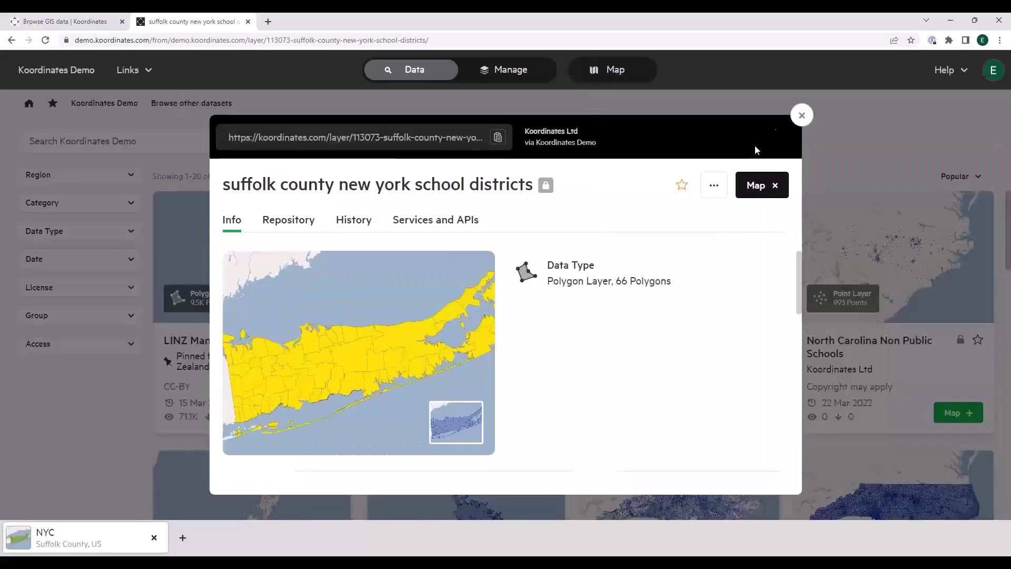
left_click(800, 112)
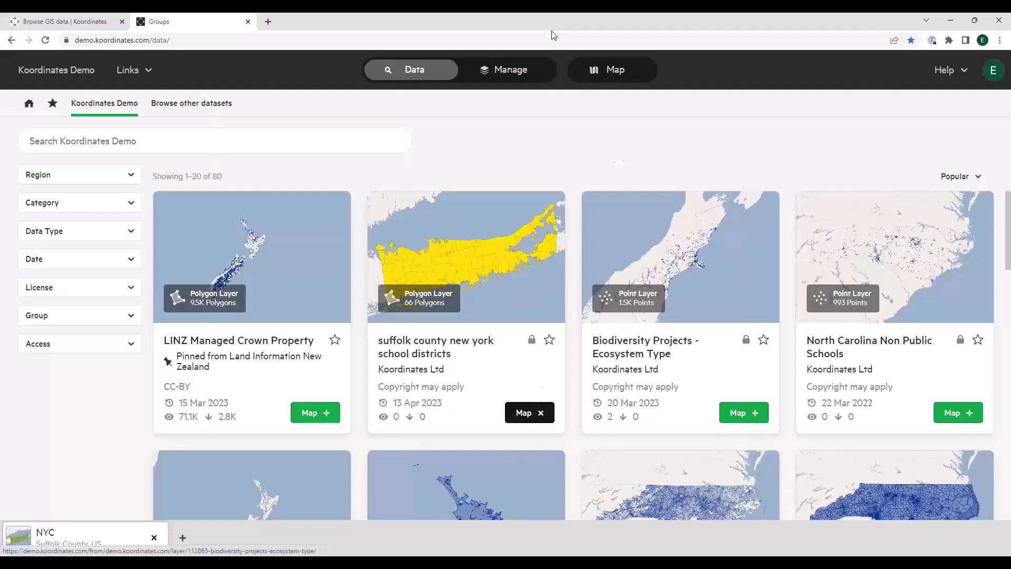
- Open suffolk county new york school districts DEMO from the managed data list and review its details form
left_click(508, 70)
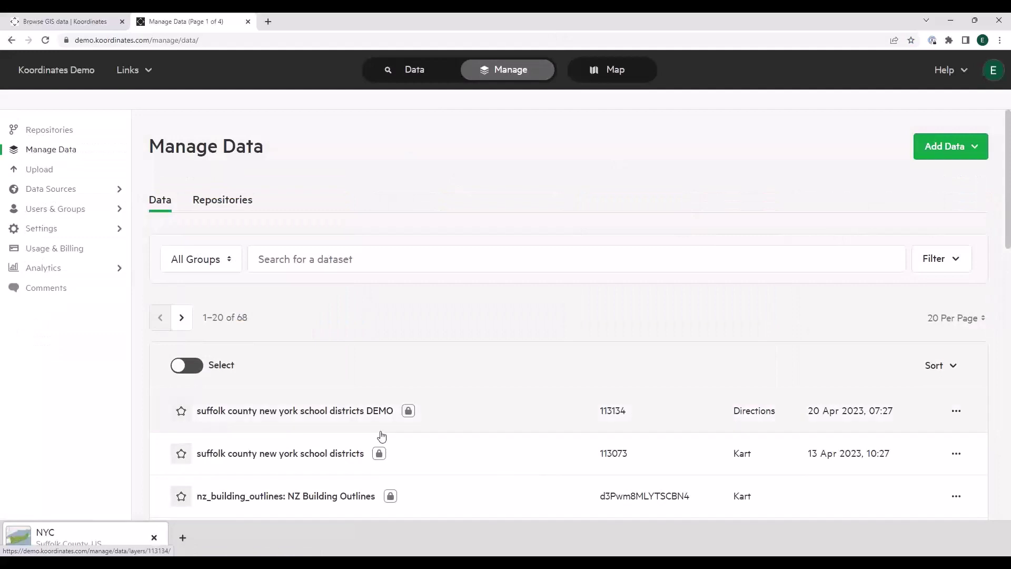
left_click(333, 412)
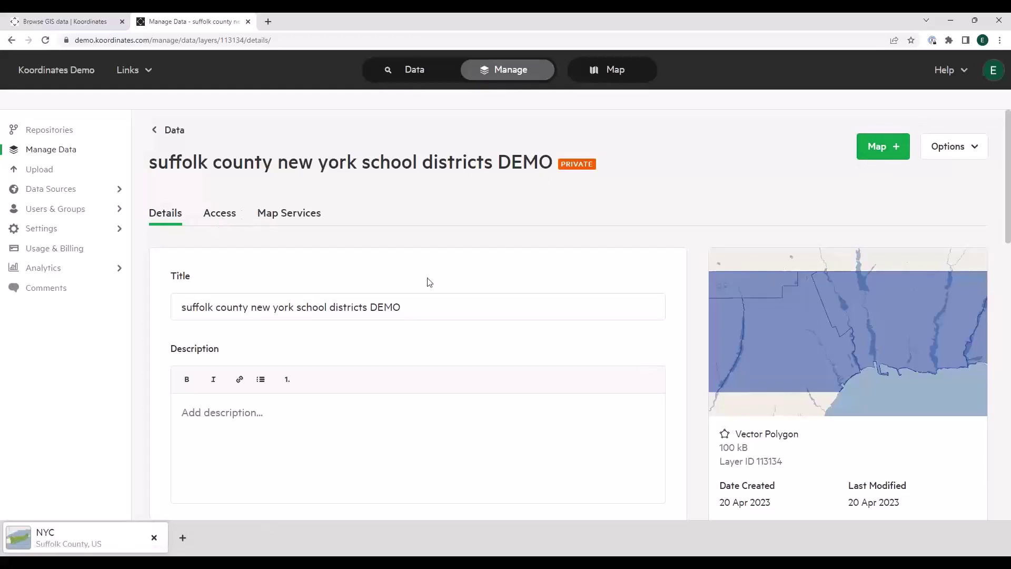
scroll(429, 284, "down", 10)
scroll(430, 287, "down", 5)
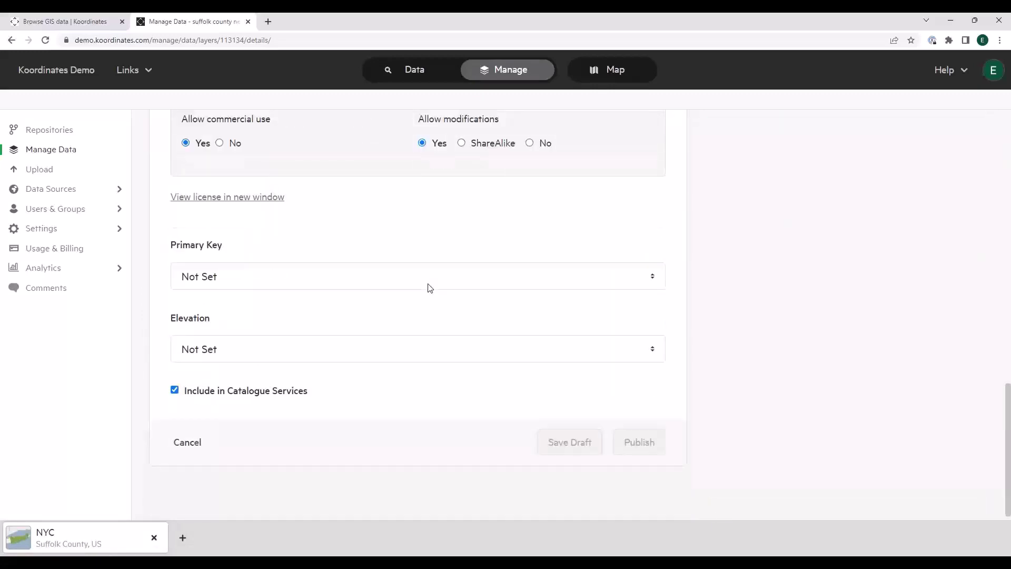
scroll(433, 287, "up", 4)
scroll(432, 287, "up", 10)
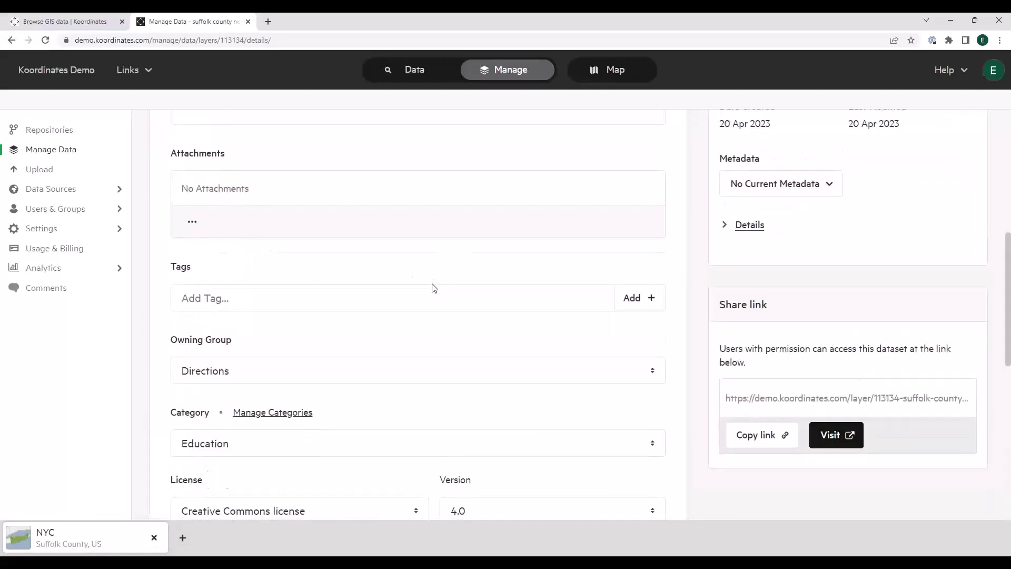
- Check the DEMO dataset's title, access and map services settings, and return to the managed data list
left_click(365, 304)
key("shift+End")
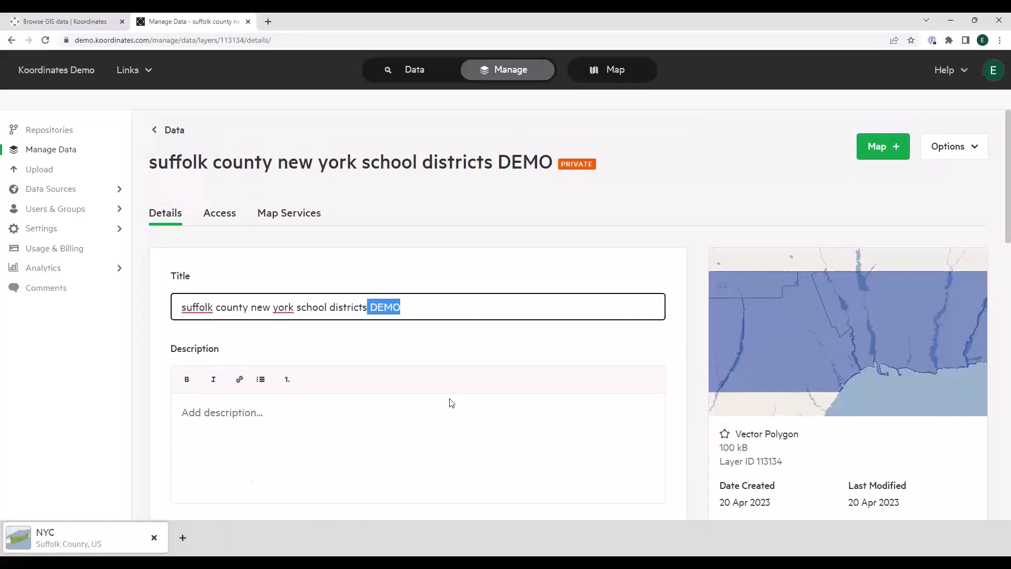
left_click(223, 220)
key("Tab")
key("Return")
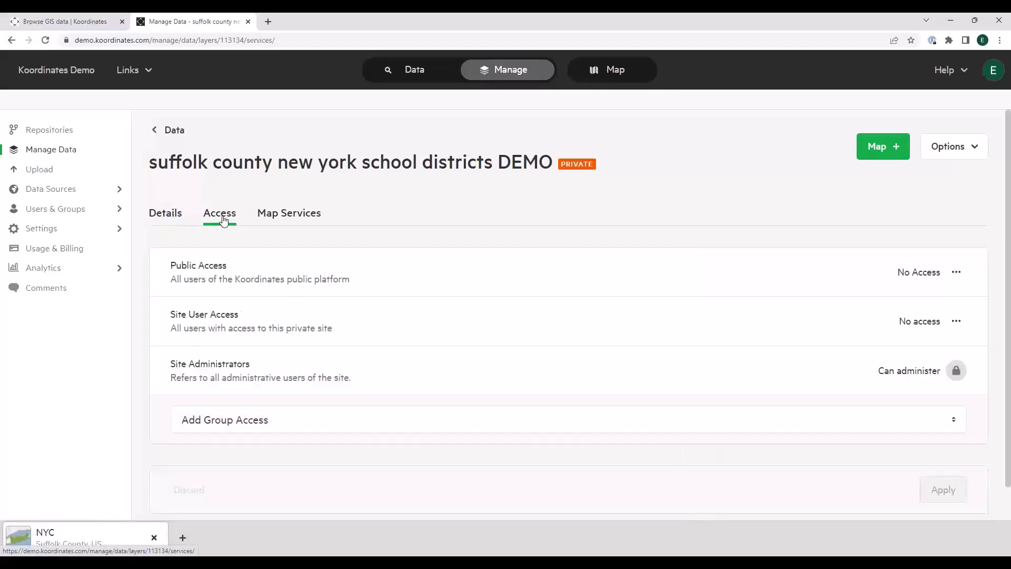
left_click(161, 219)
left_click(174, 132)
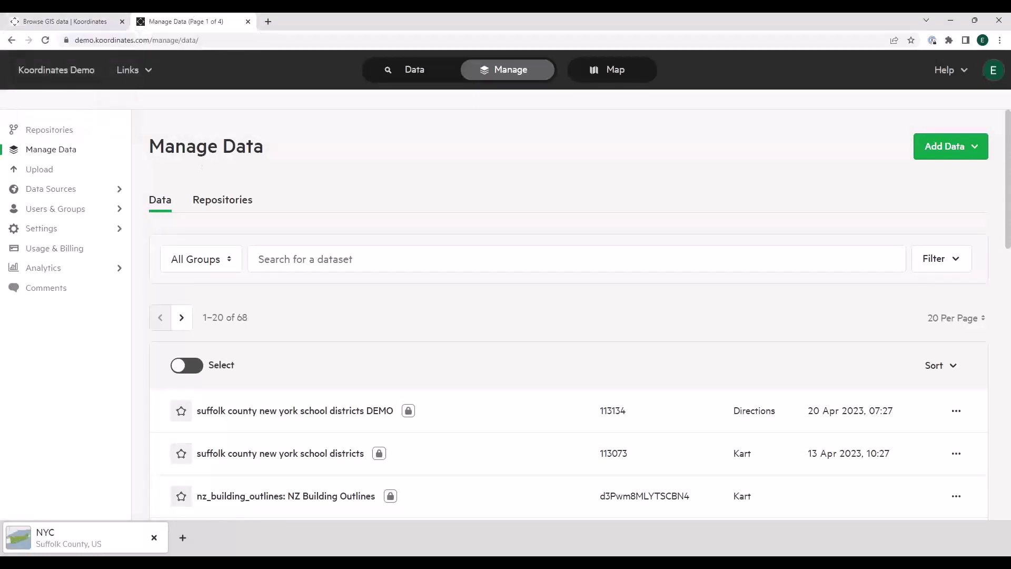
left_click(581, 563)
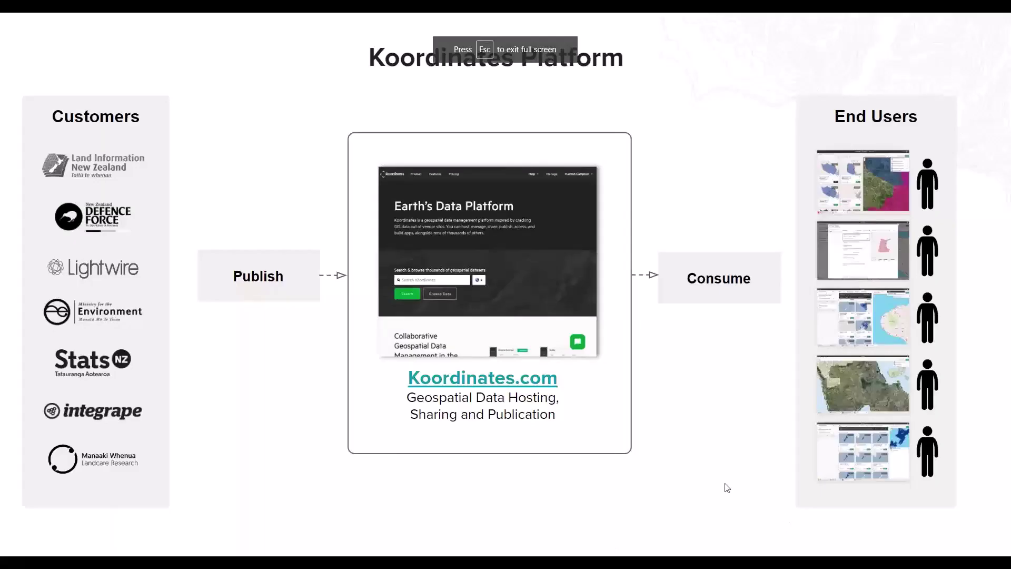
key("Right")
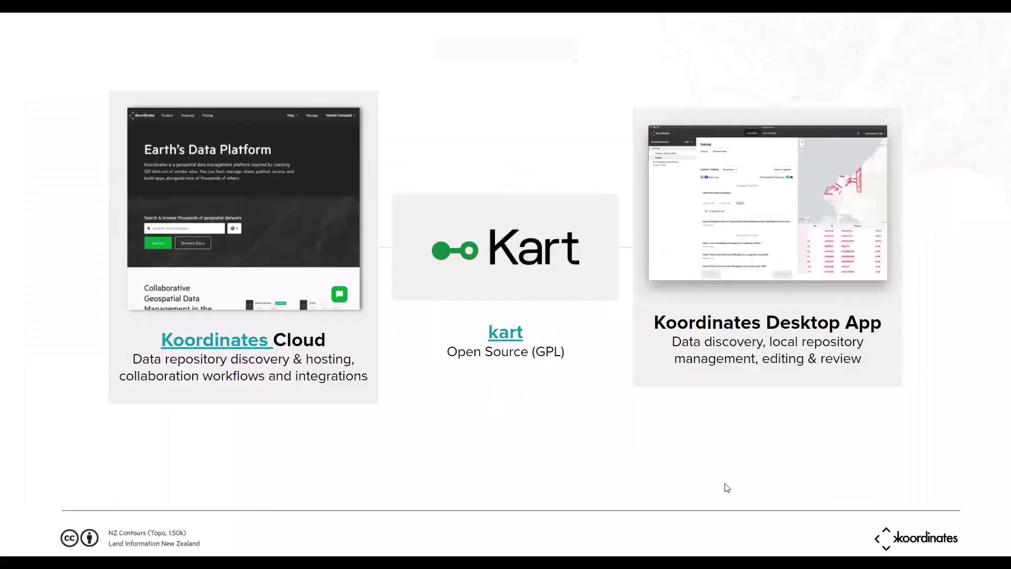
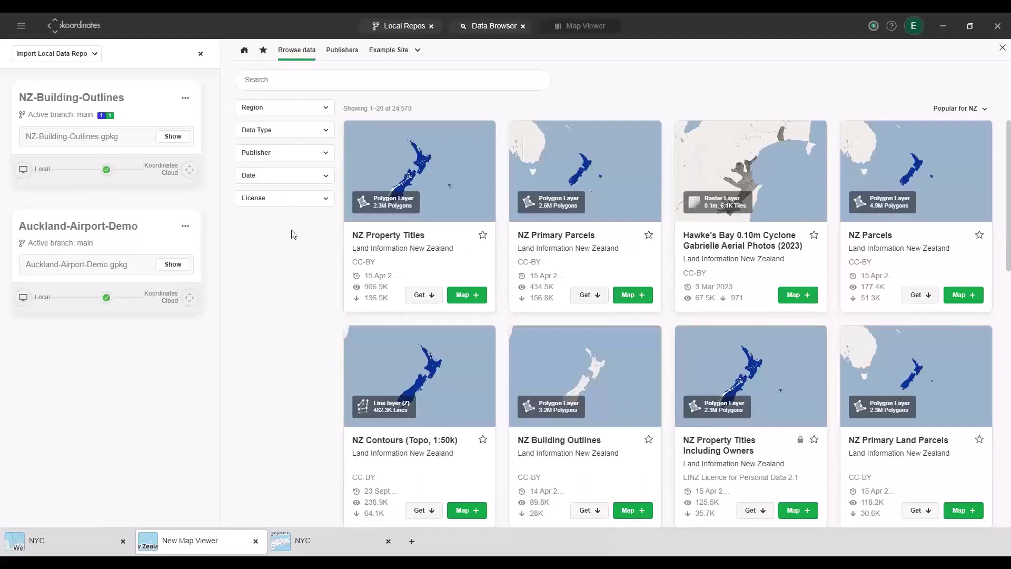
- In the Koordinates desktop app, close the New Map Viewer and the second NYC map
left_click(256, 541)
left_click(255, 541)
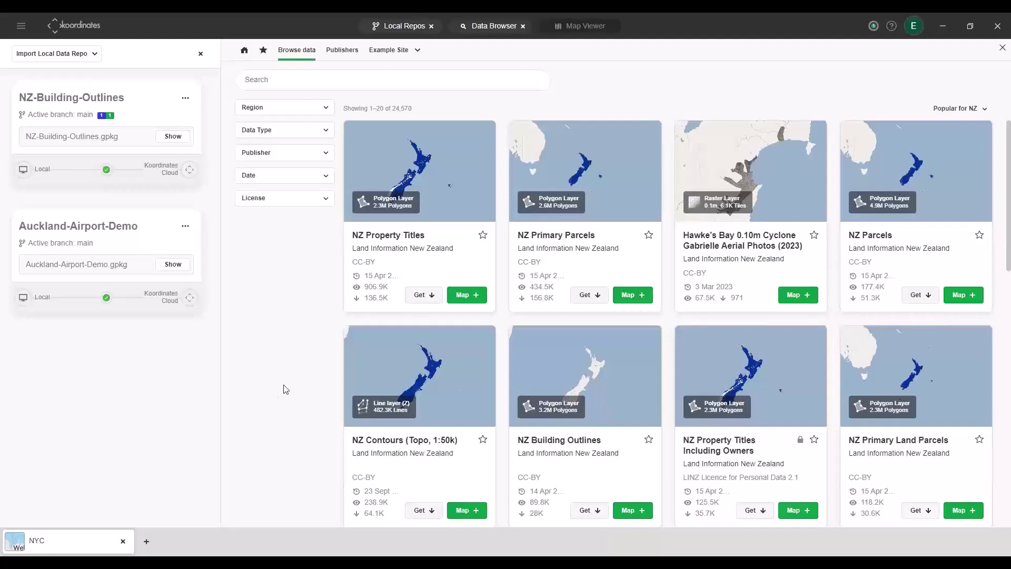
- Open the NZ-Building-Outlines local repository, examine the latest commit's feature changes in the map and table, and close it
left_click(87, 128)
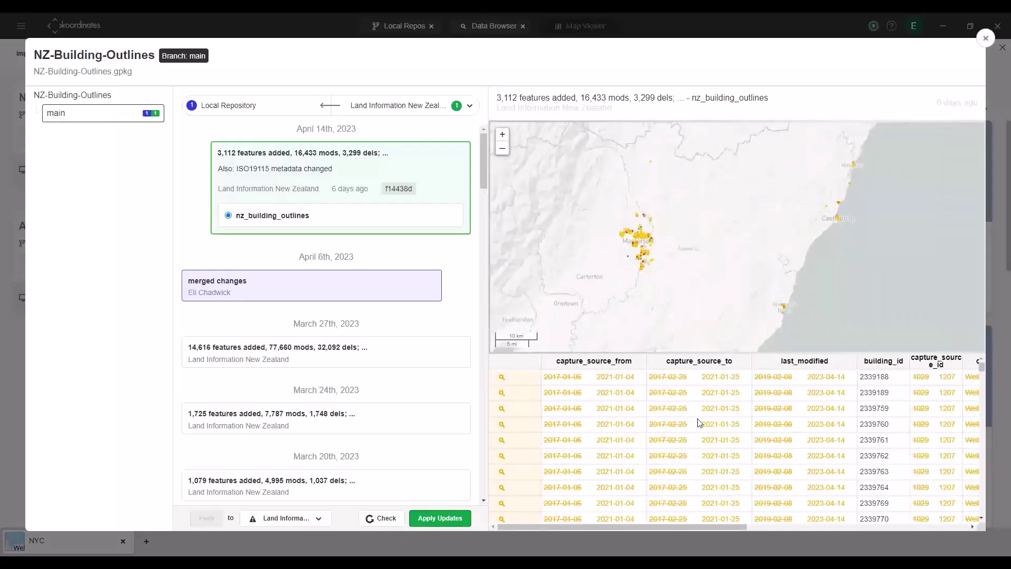
scroll(642, 433, "down", 5)
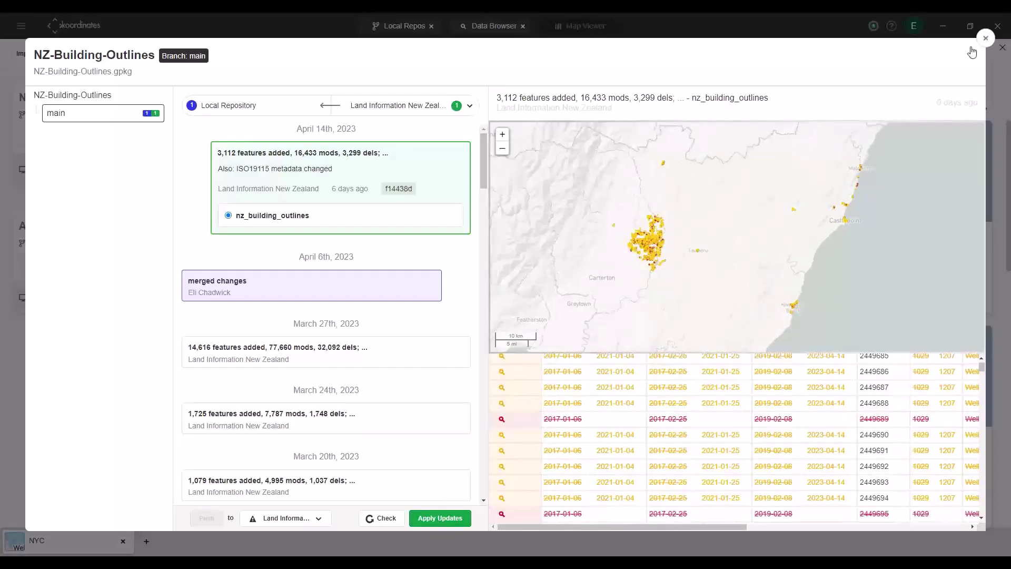
key("Escape")
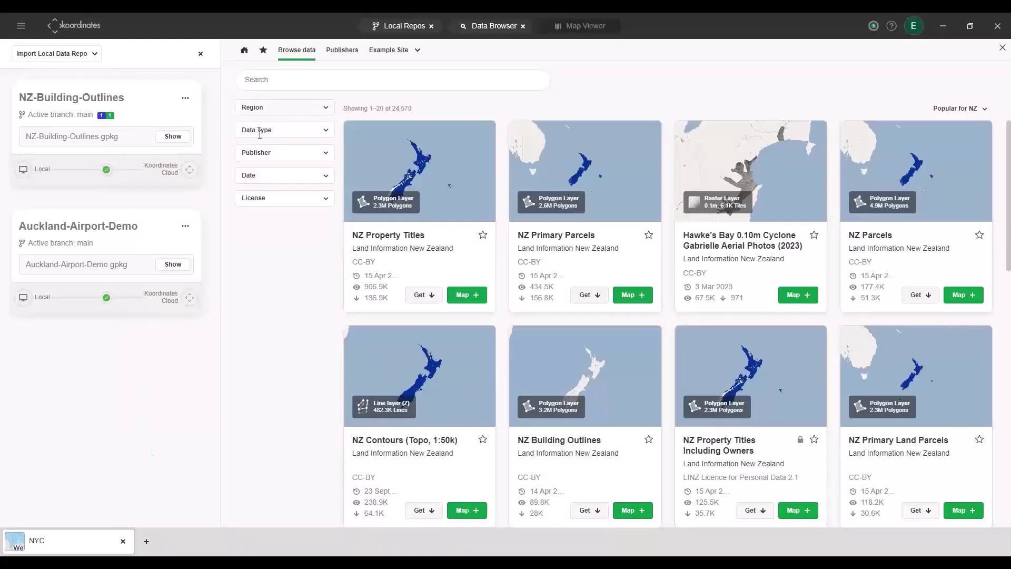
- Open the Suffolk County, New York School Districts dataset's details from the starred datasets
left_click(263, 51)
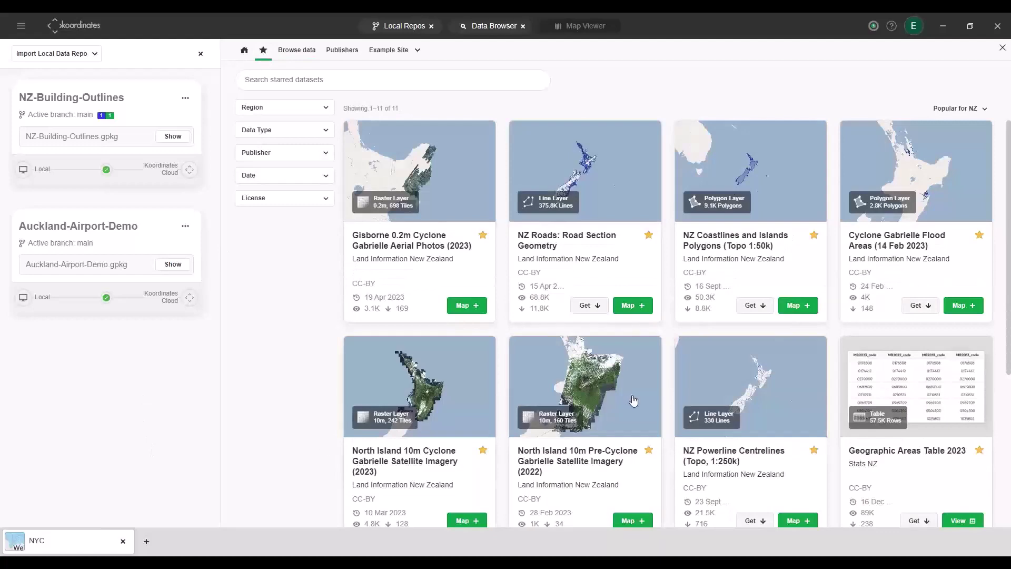
scroll(632, 400, "down", 5)
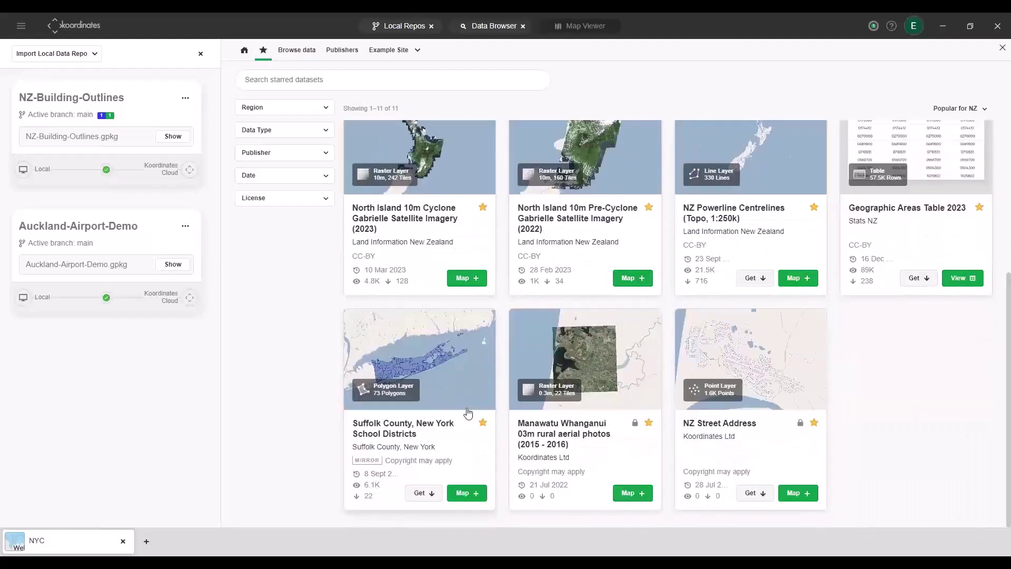
left_click(457, 377)
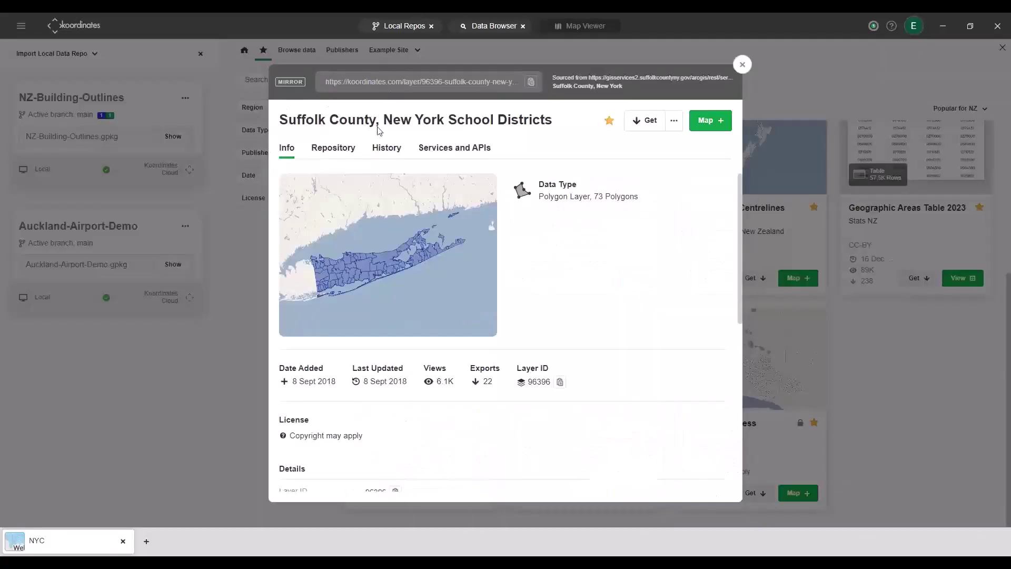
- Clone the Suffolk County, New York School Districts repository to the default folder without a spatial filter, and close its progress and details views
left_click(651, 122)
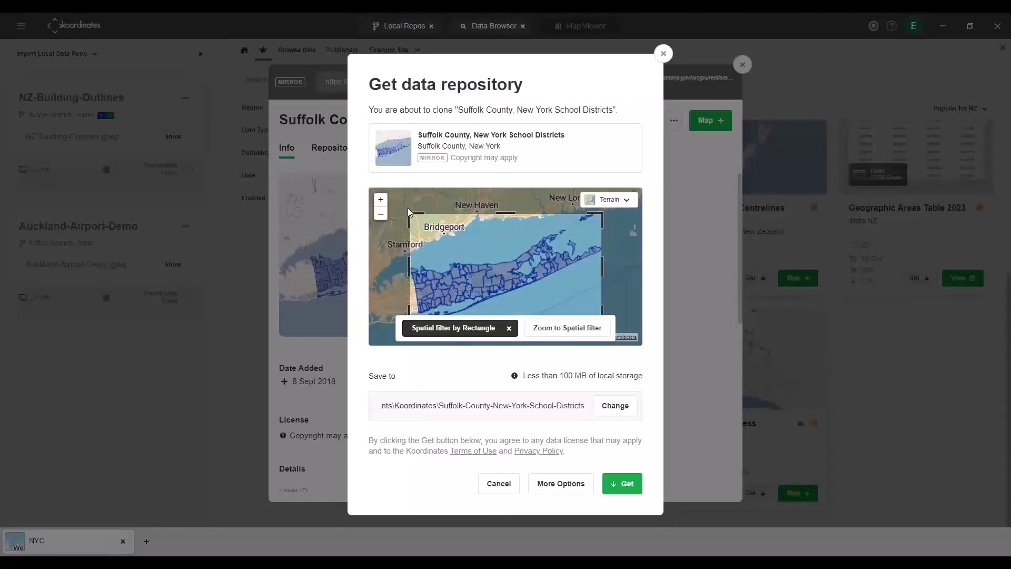
left_click_drag(409, 212, 526, 239)
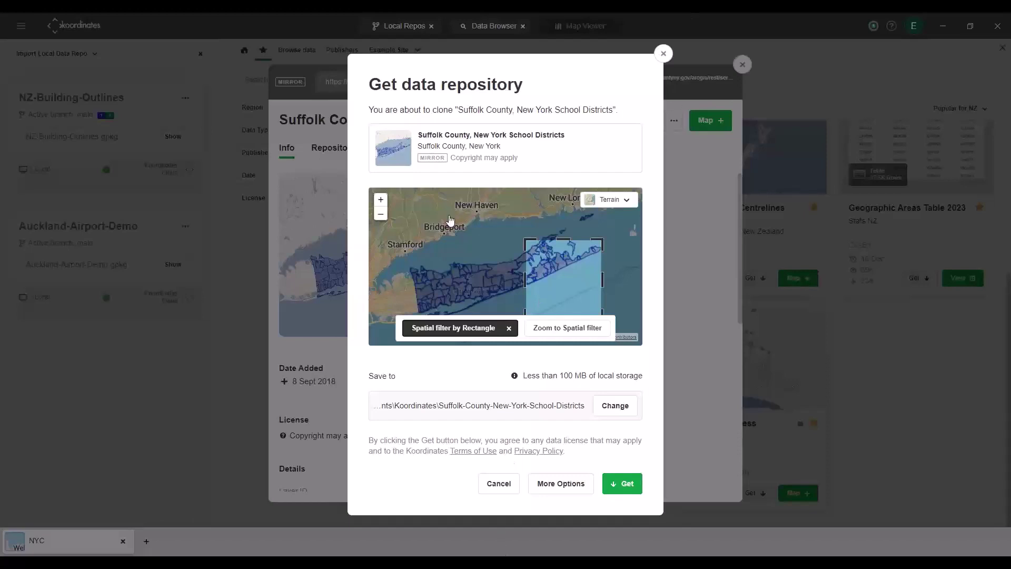
left_click(509, 328)
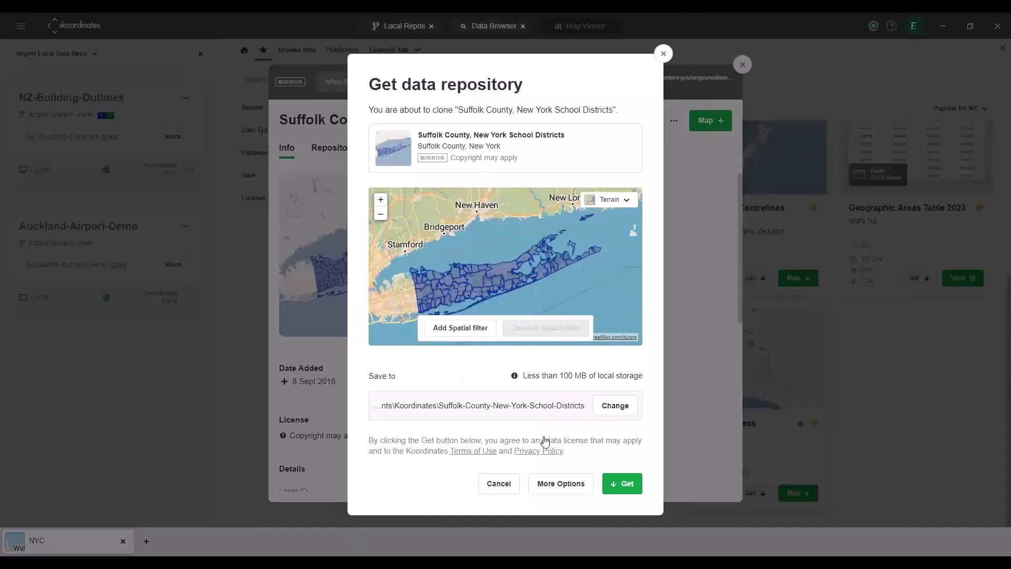
left_click(626, 484)
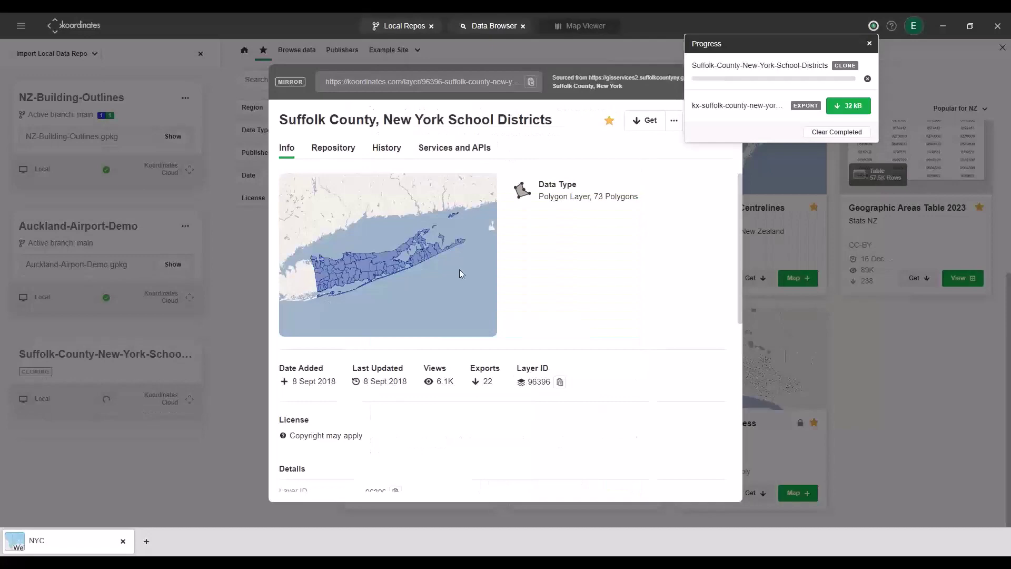
left_click(870, 43)
left_click(743, 64)
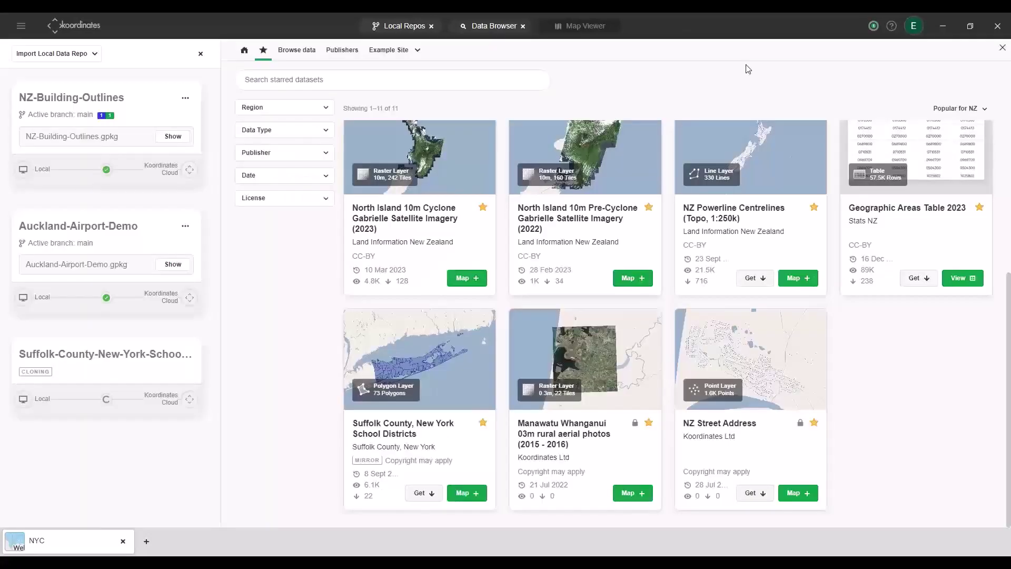
- Examine the local files in the NZ-Building-Outlines and Suffolk-County-New-York-School-Districts repository folders, and close the file window
left_click(177, 136)
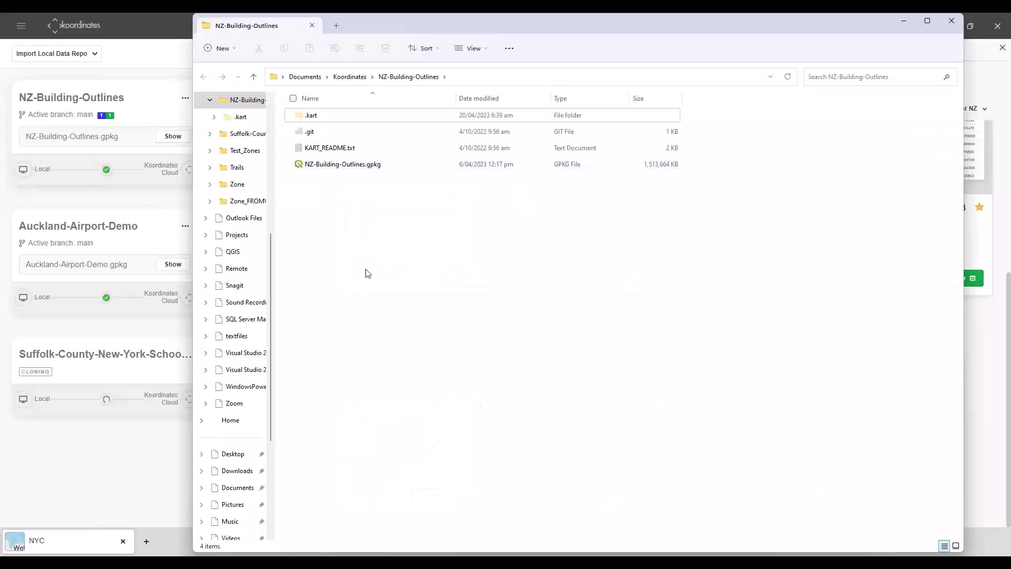
left_click(350, 77)
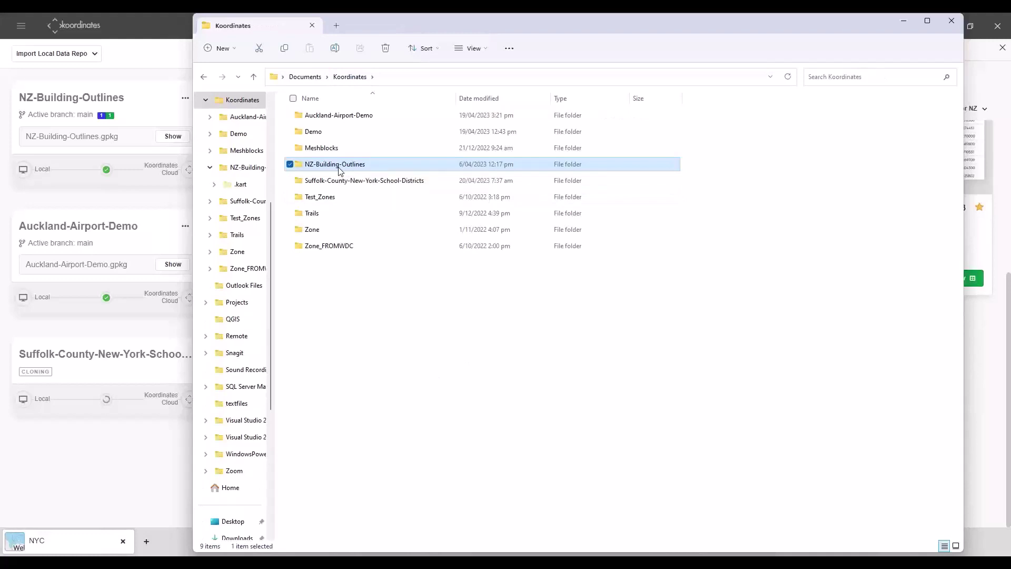
double_click(337, 166)
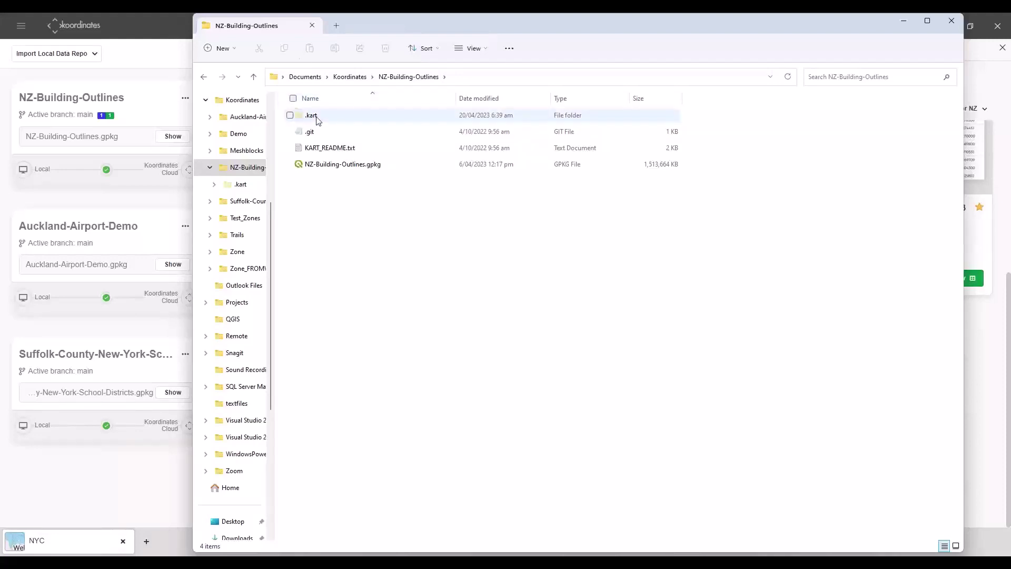
left_click(340, 164)
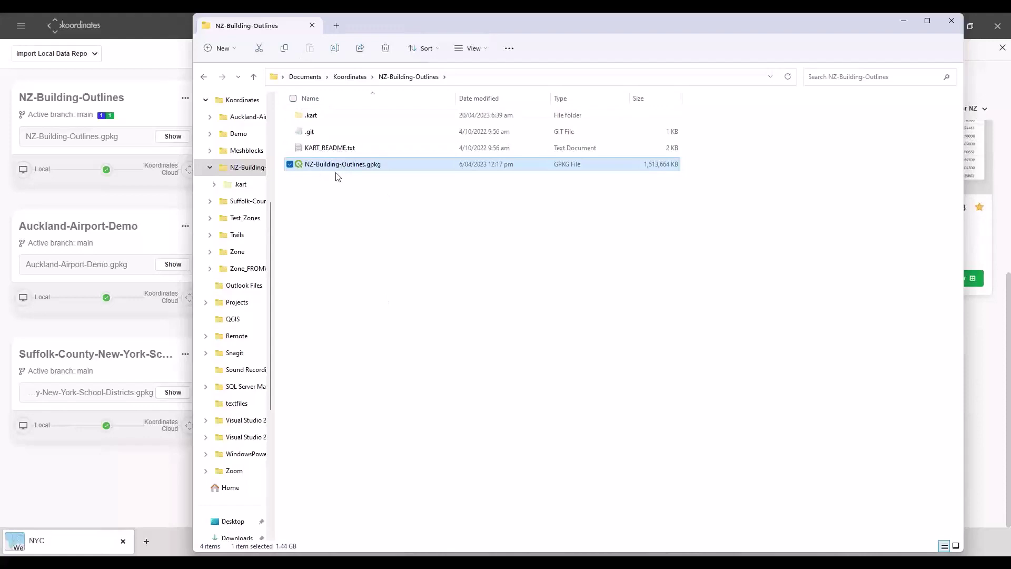
left_click(349, 77)
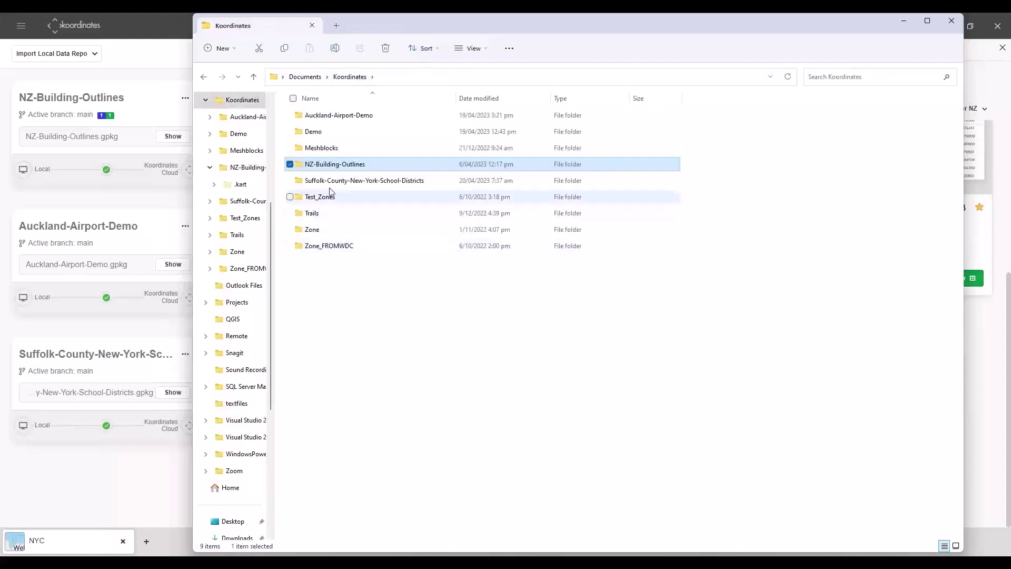
double_click(357, 181)
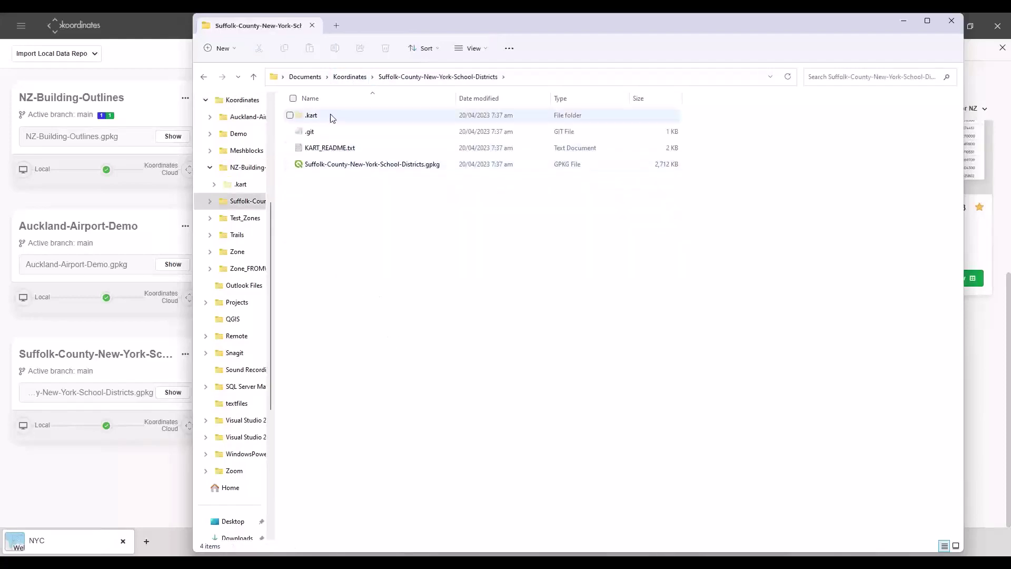
left_click(952, 22)
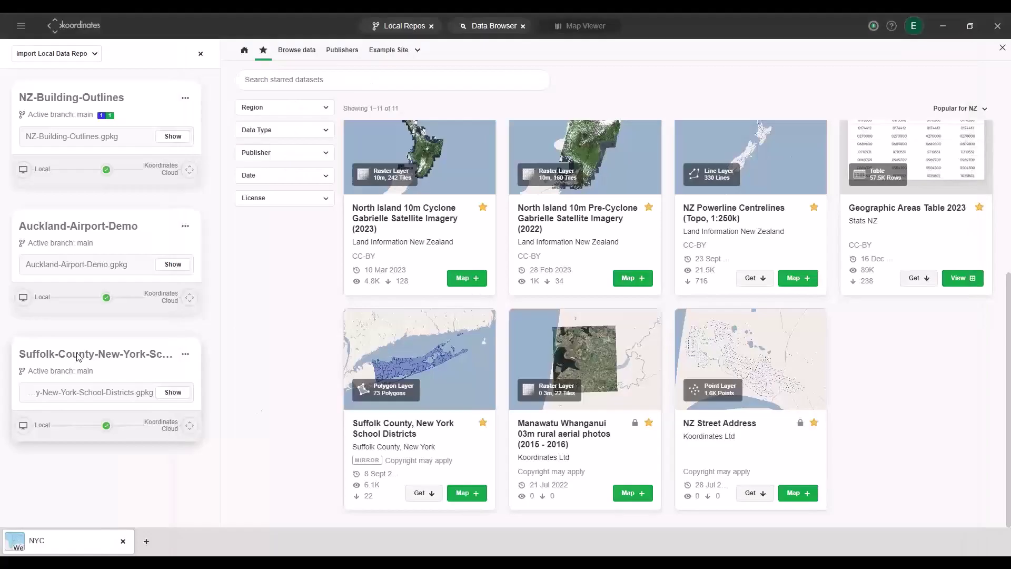
- Review the commit histories of the Suffolk-County-New-York-School-Districts and Auckland-Airport-Demo local repositories, closing each one
left_click(78, 357)
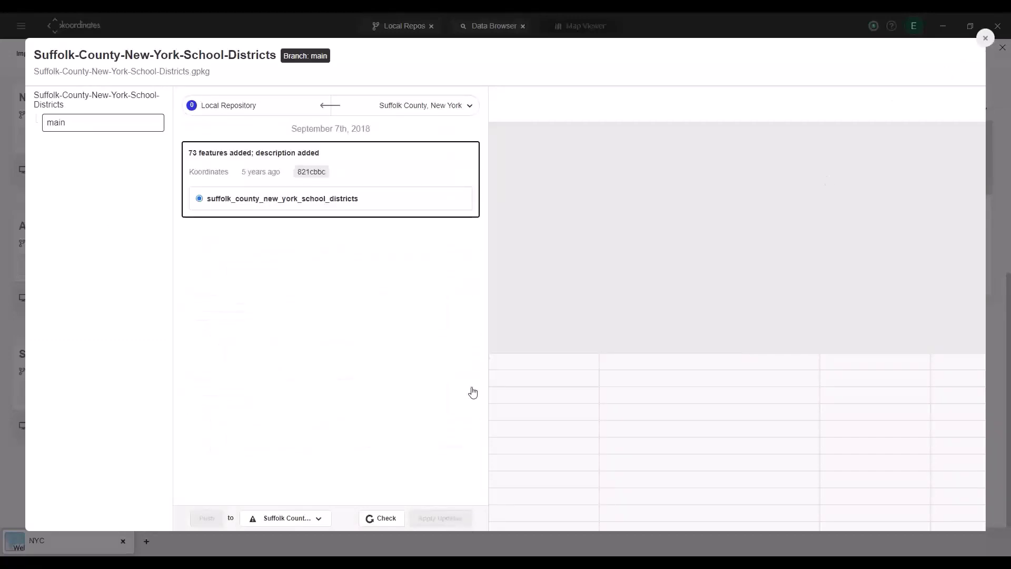
key("Escape")
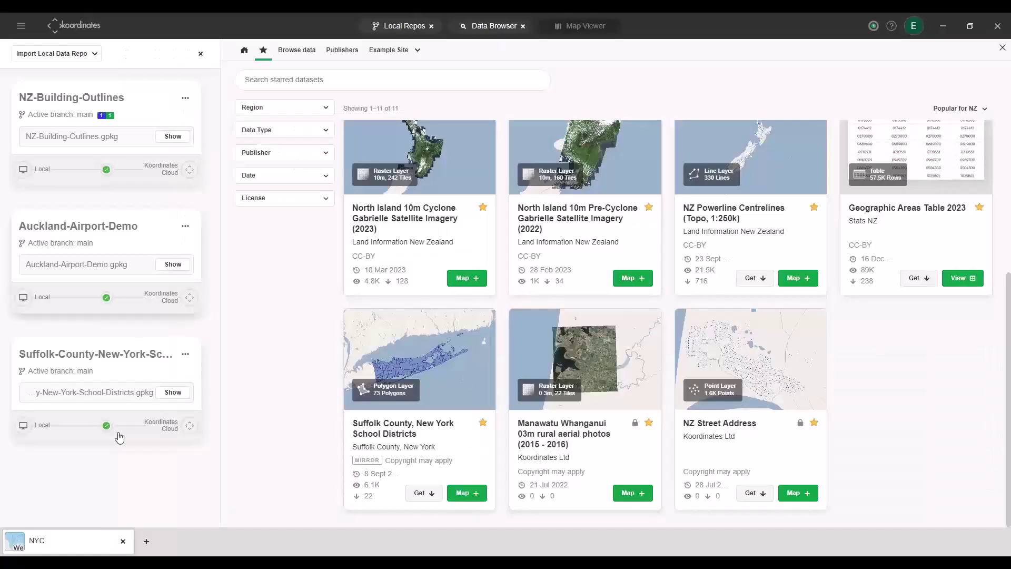
left_click(90, 246)
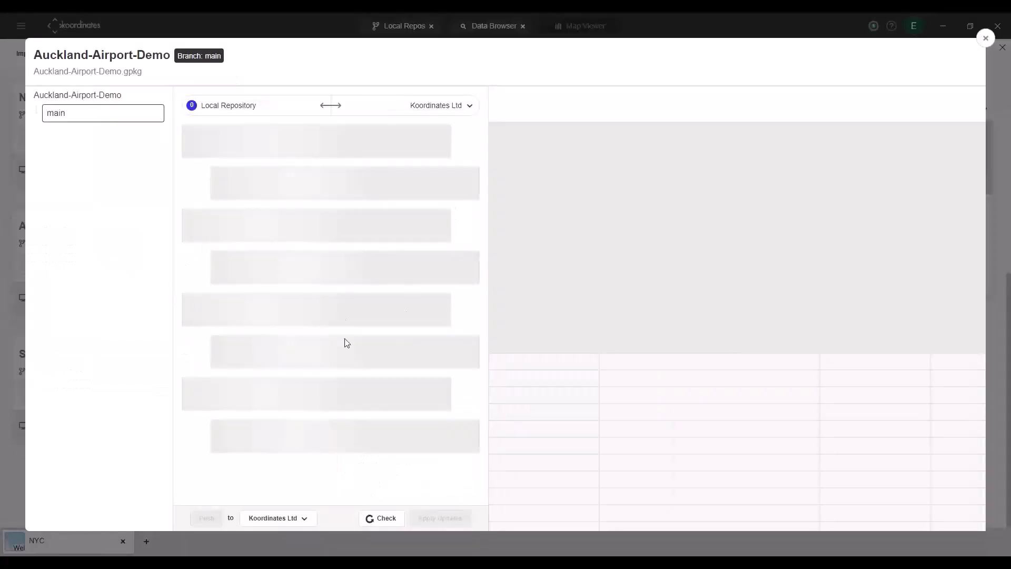
left_click(307, 200)
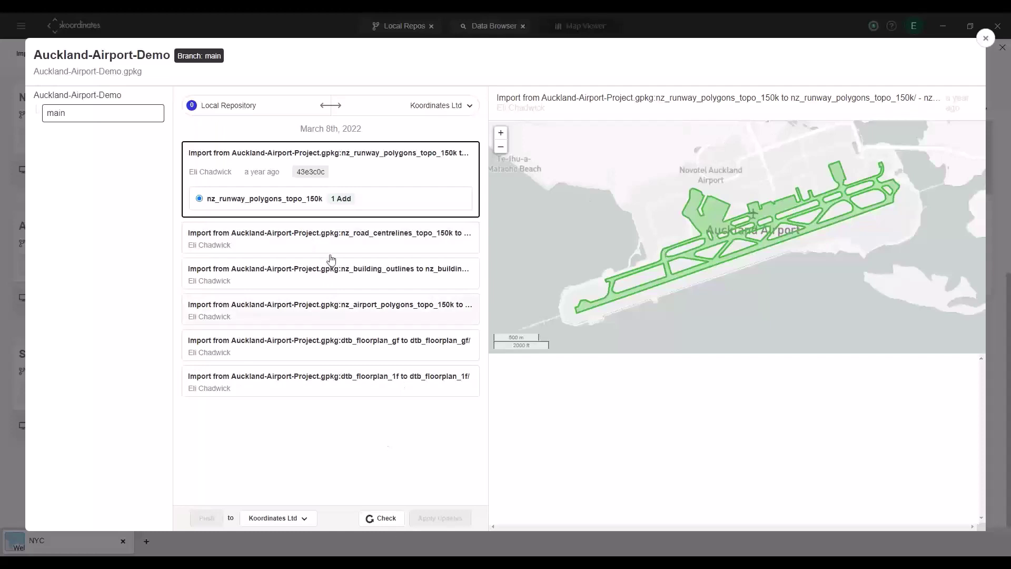
left_click(986, 38)
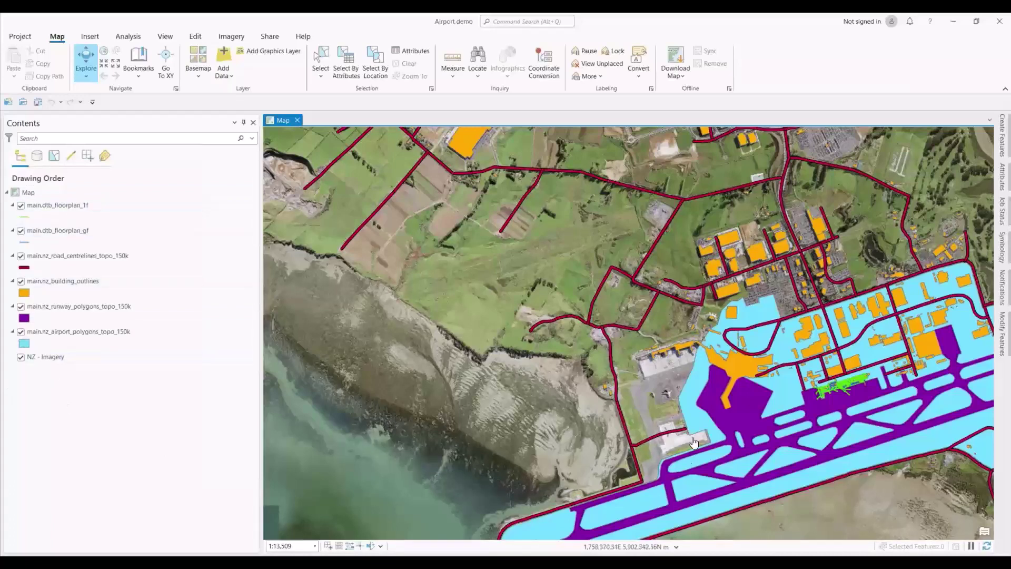
- In ArcGIS Pro, create a long rectangular runway polygon on the farmland northwest of the airport in main.nz_runway_polygons_topo_150k, and save the edits
left_click(194, 36)
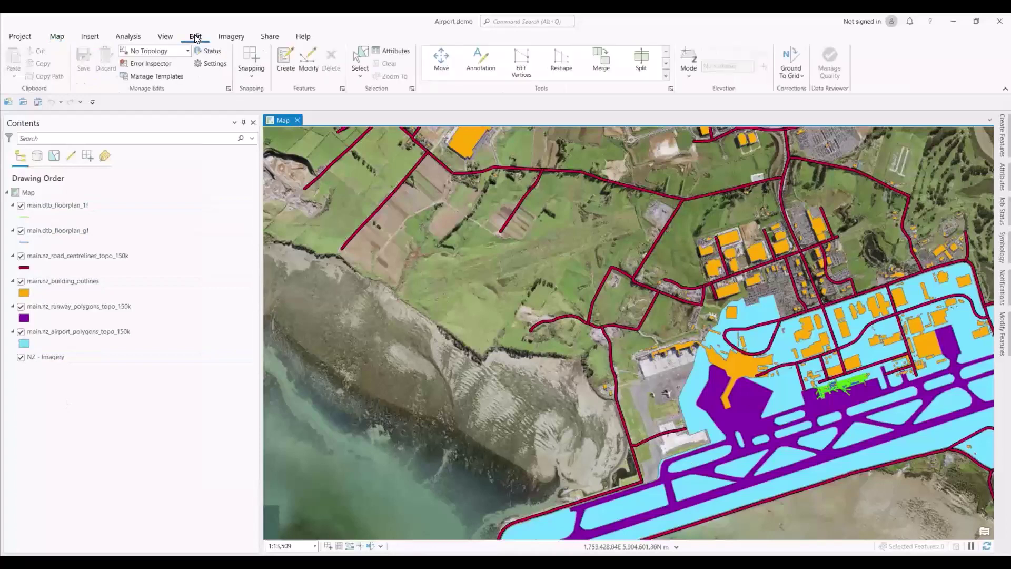
left_click(285, 63)
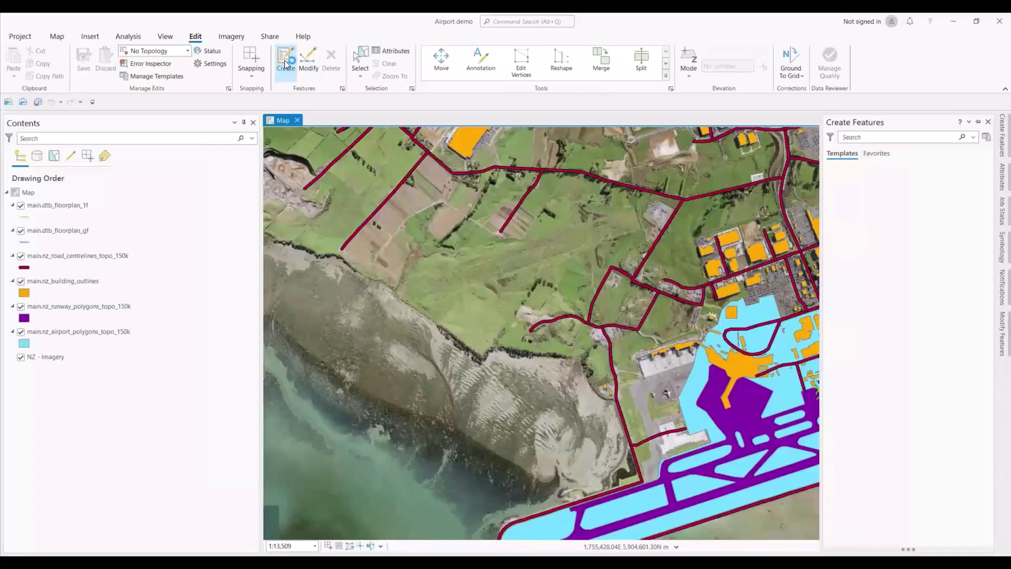
left_click(871, 201)
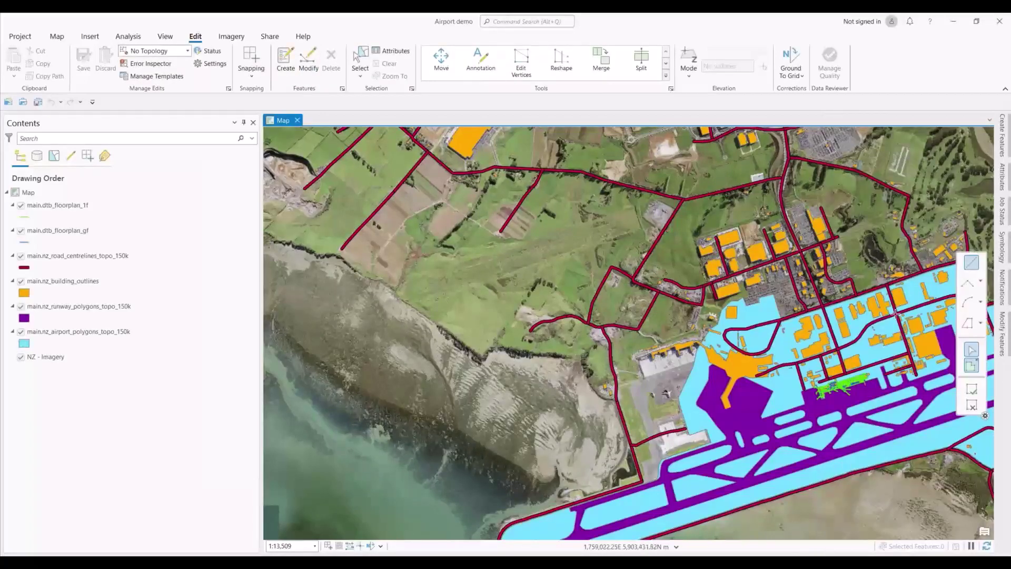
left_click(402, 275)
left_click(410, 303)
left_click(641, 227)
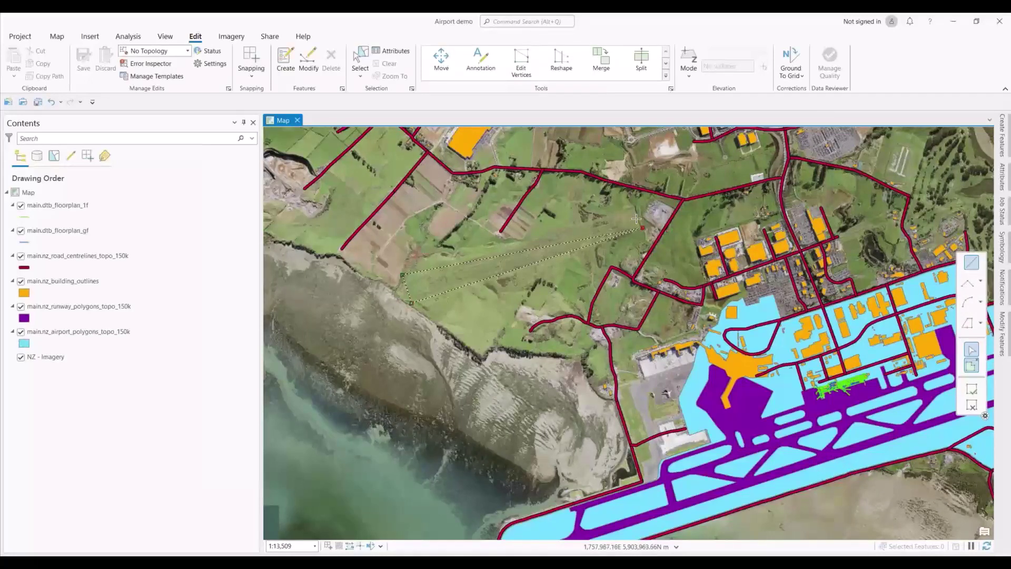
left_click(633, 200)
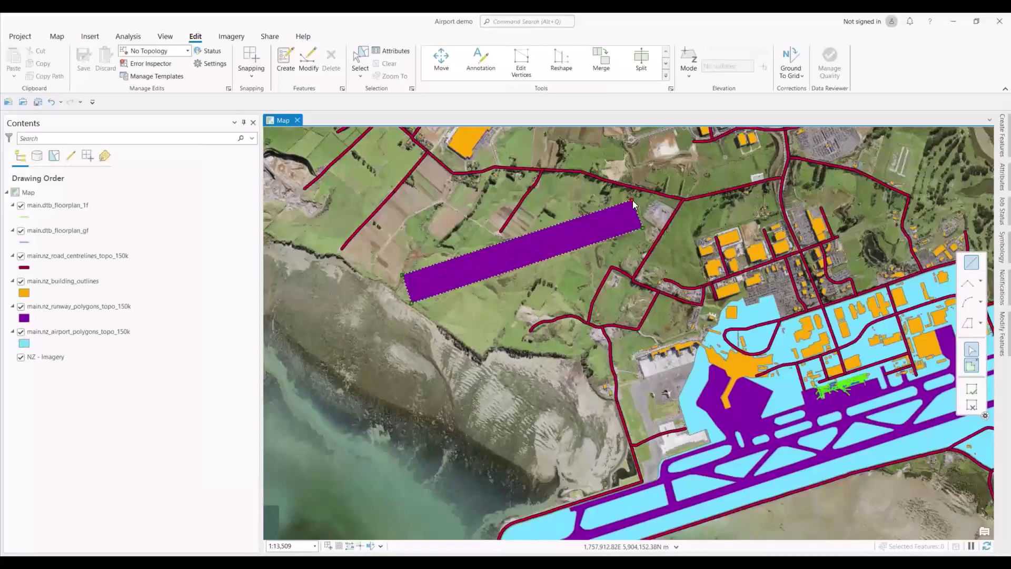
right_click(632, 200)
left_click(530, 347)
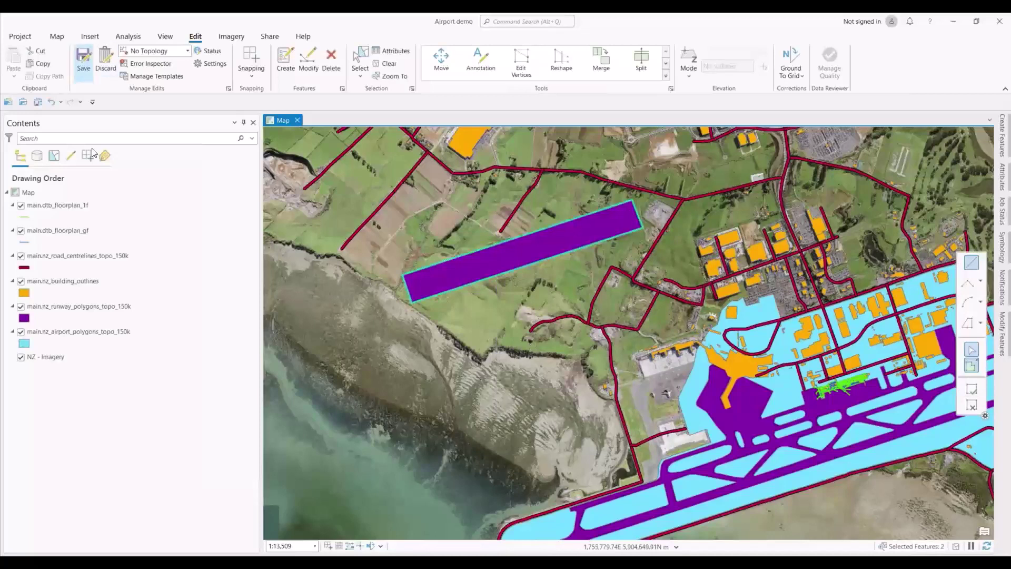
left_click(516, 309)
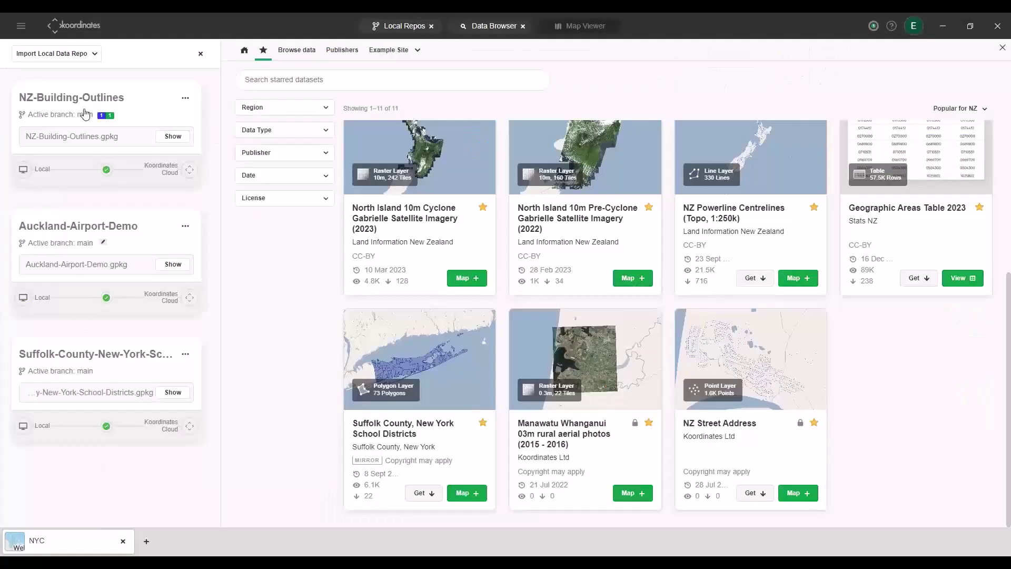
- In Koordinates, commit the nz_runway_polygons_topo_150k edit in Auckland-Airport-Demo with the description "New Runway" and push it to Koordinates Ltd
left_click(63, 246)
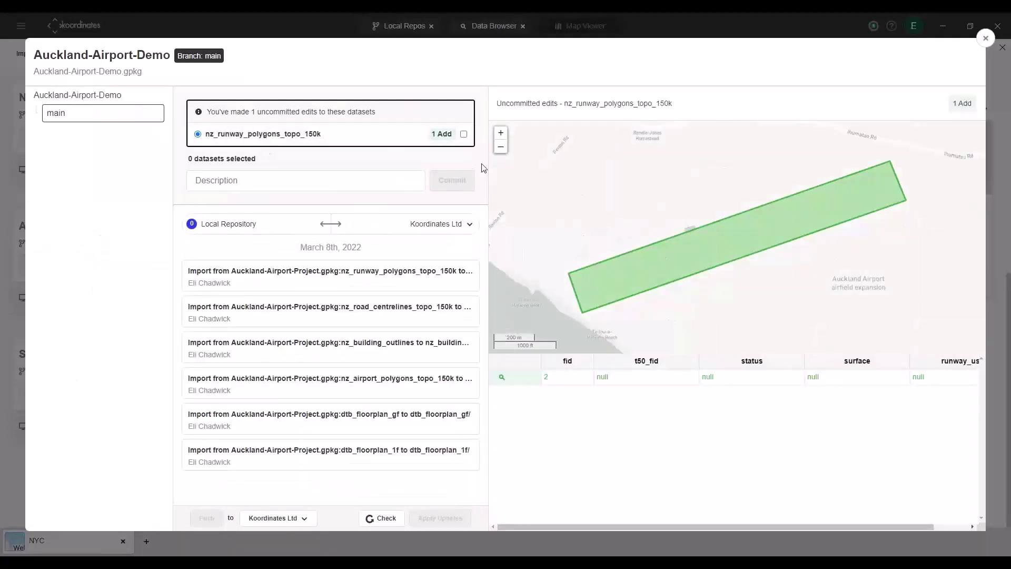
left_click(463, 134)
left_click(225, 178)
type("New ")
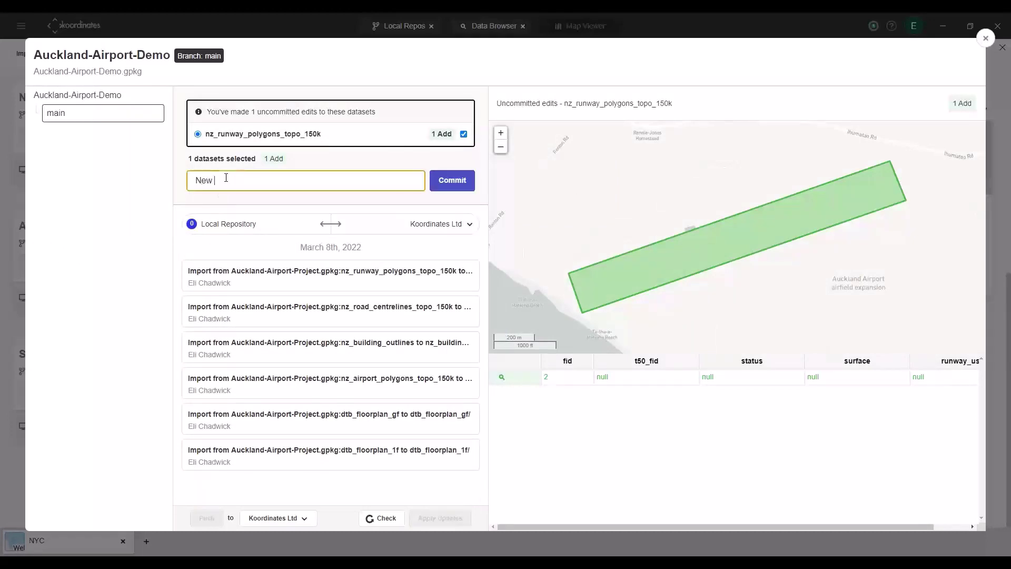
type("Runway")
left_click(335, 167)
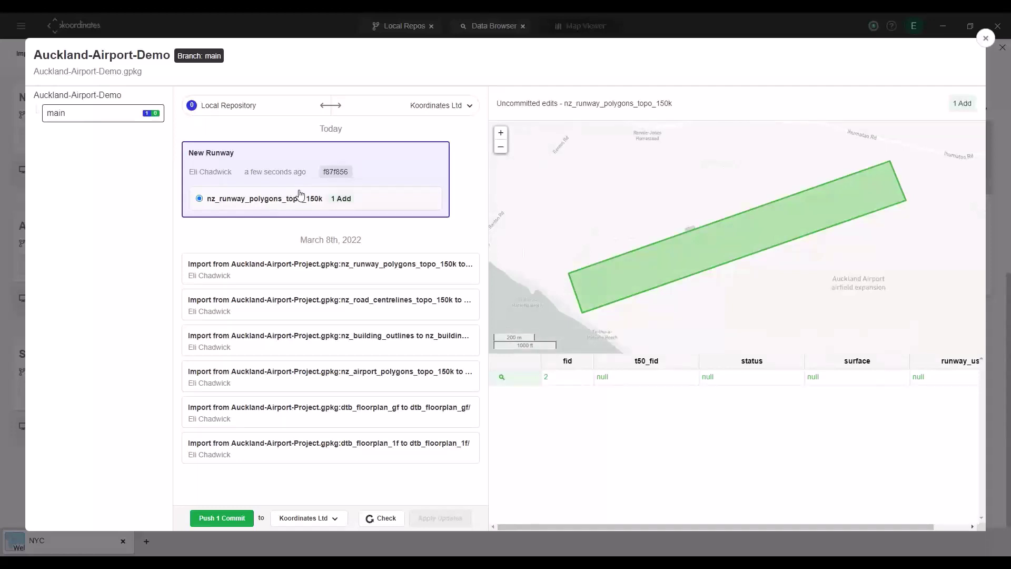
left_click(217, 518)
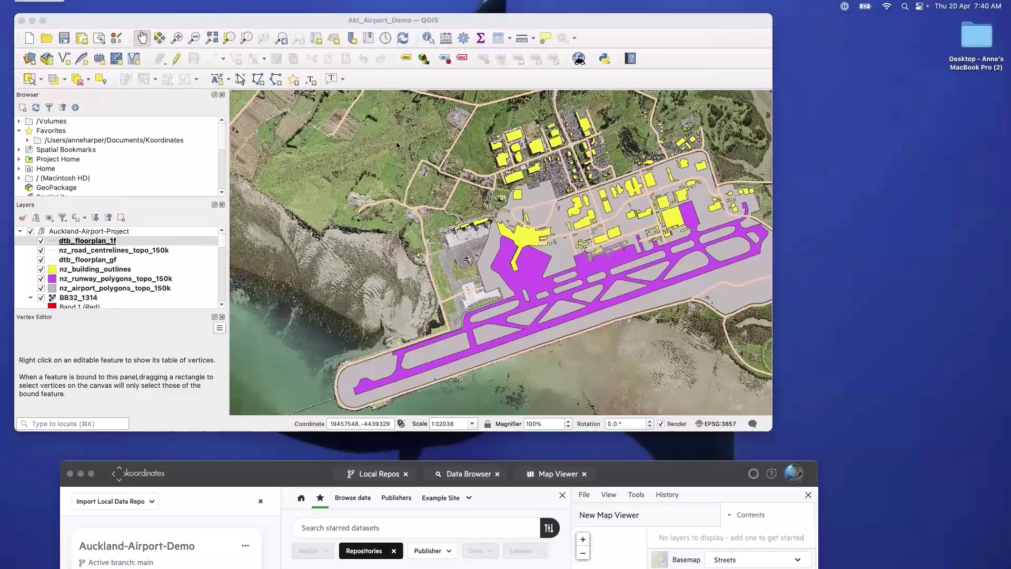
- On the Mac, switch from QGIS to Koordinates, open the Auckland-Airport-Demo local repository and check Koordinates Ltd for updates
left_click(431, 21)
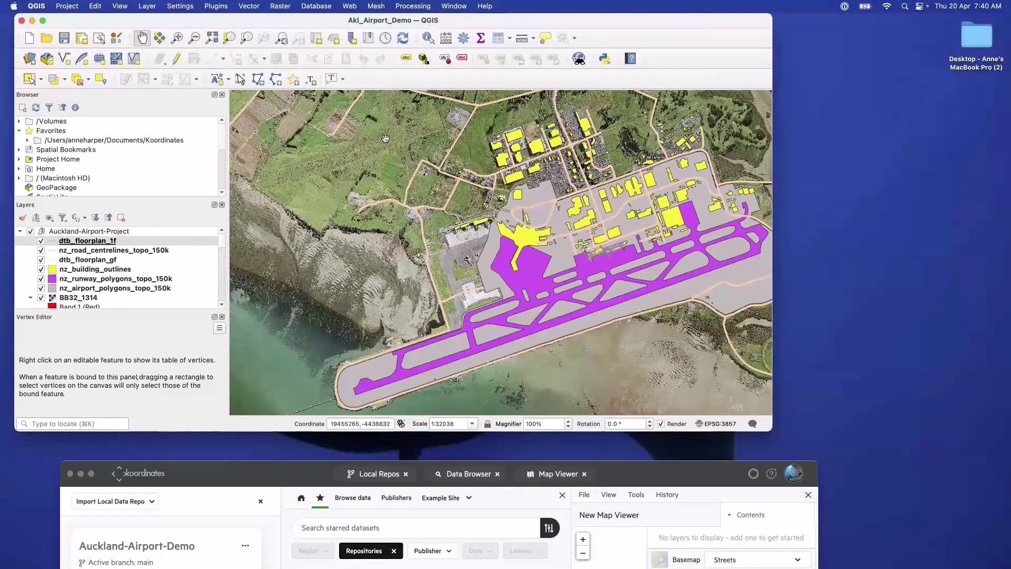
left_click_drag(372, 255, 398, 280)
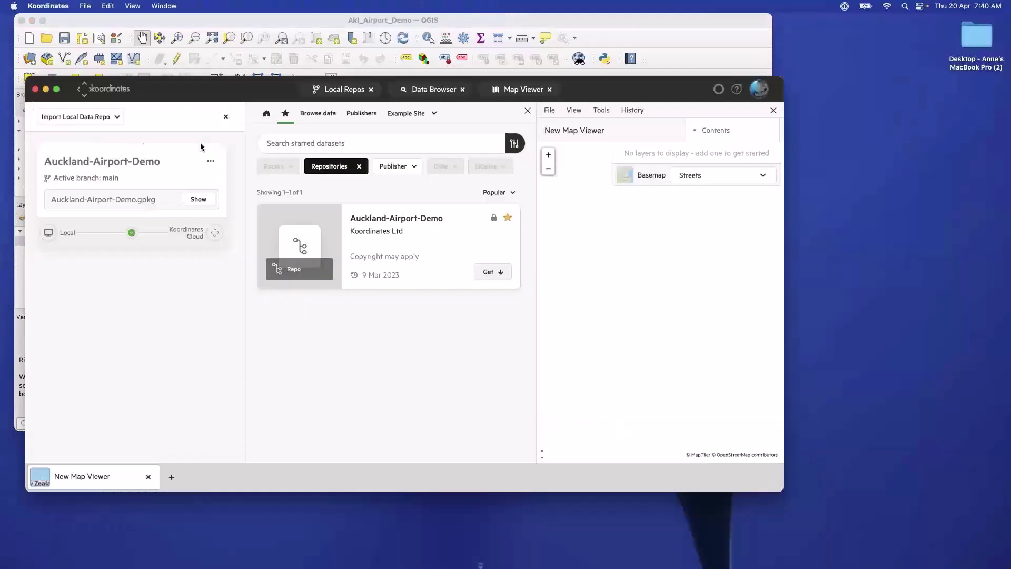
left_click(200, 144)
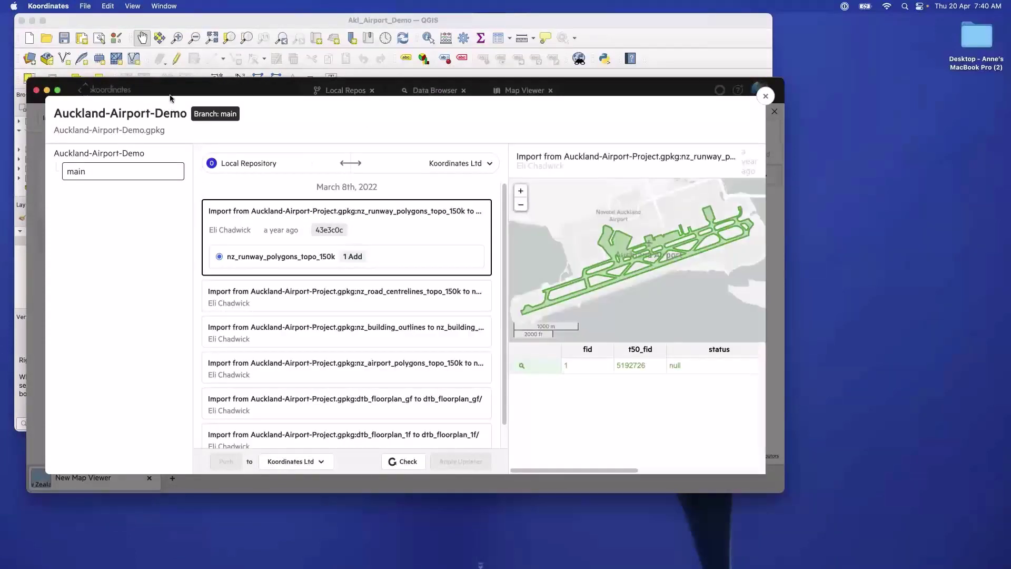
left_click(405, 462)
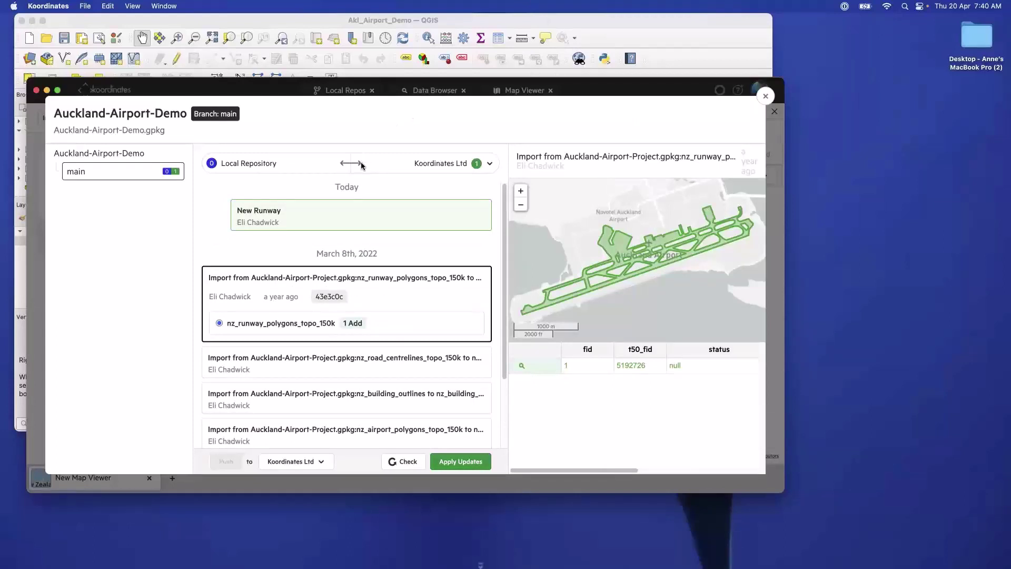
- Review the incoming "New Runway" commit, apply the updates to Auckland-Airport-Demo, and refresh the map in QGIS
left_click(270, 223)
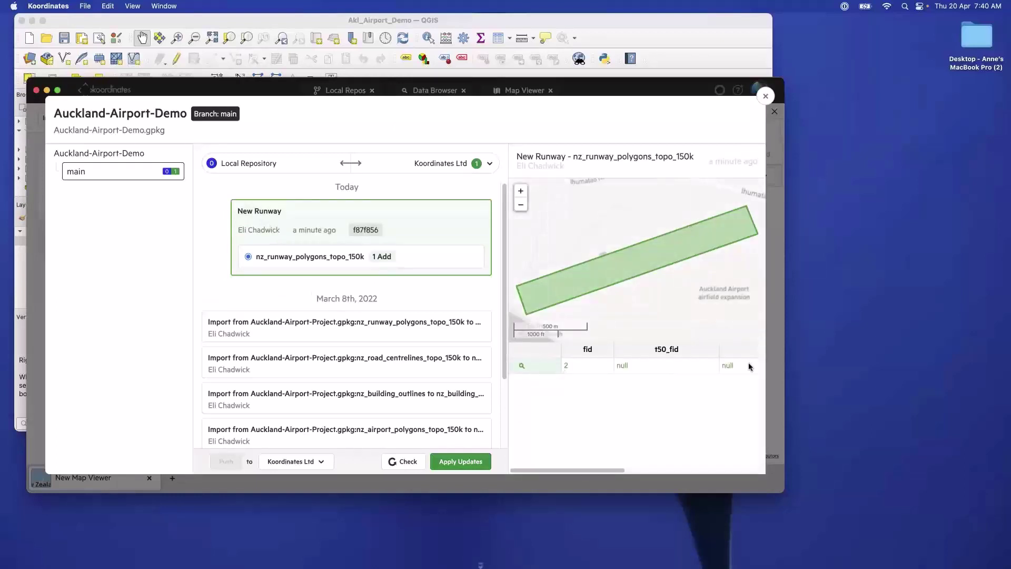
left_click(456, 462)
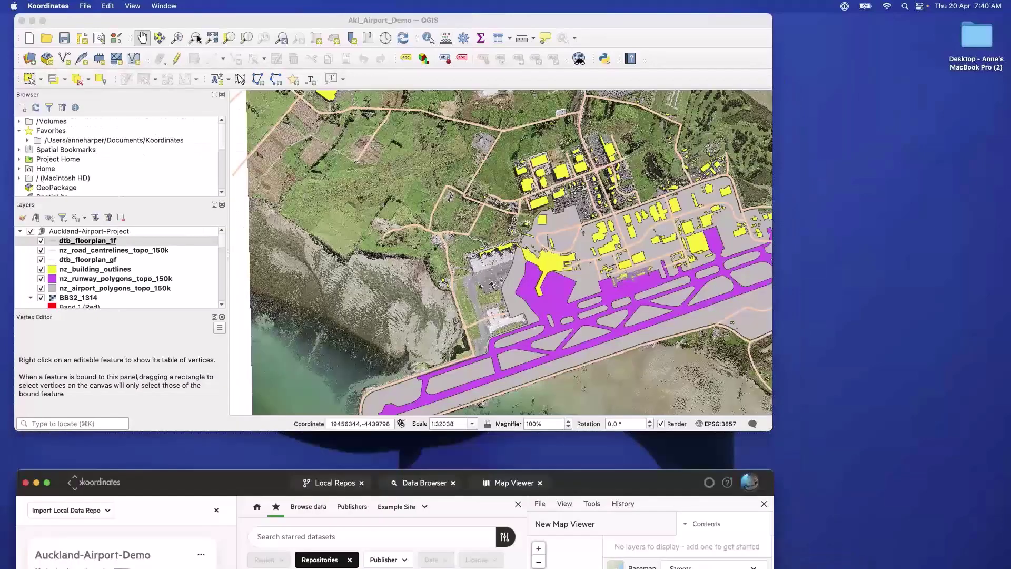
left_click(402, 40)
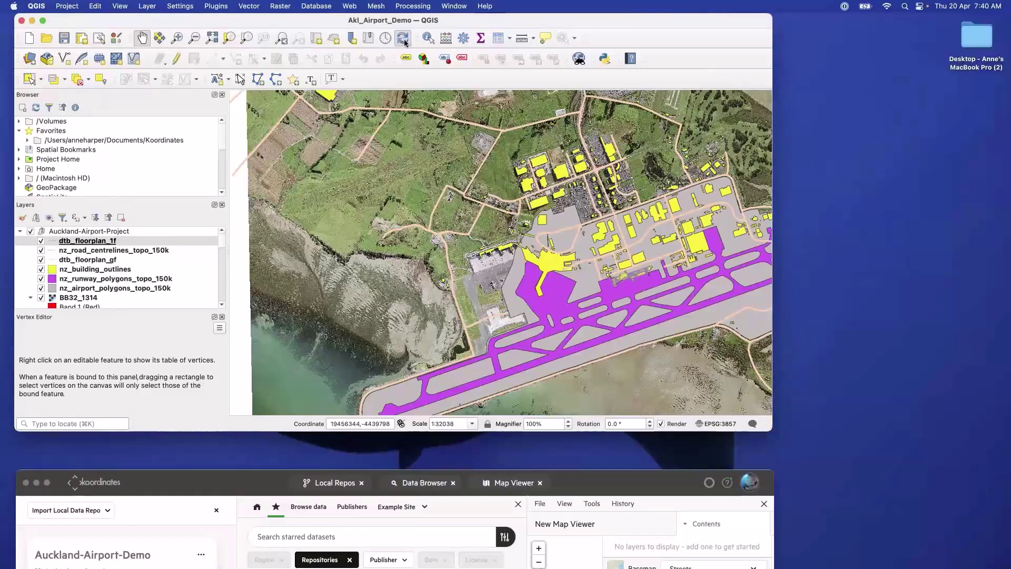
left_click(405, 42)
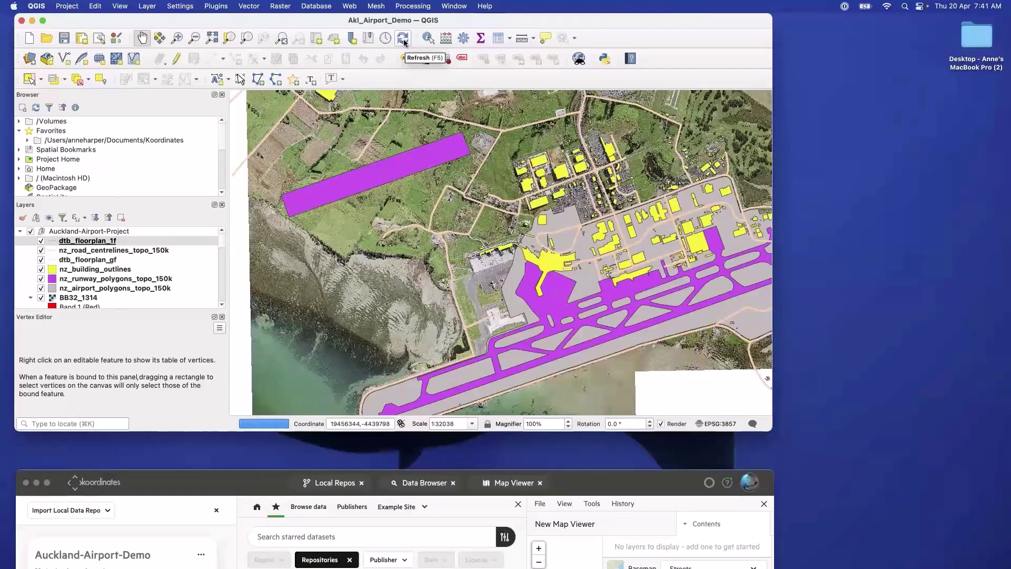
- In nz_building_outlines, create a four-sided building polygon on the farmland just north of the new runway's western end, and save the edit
left_click(172, 59)
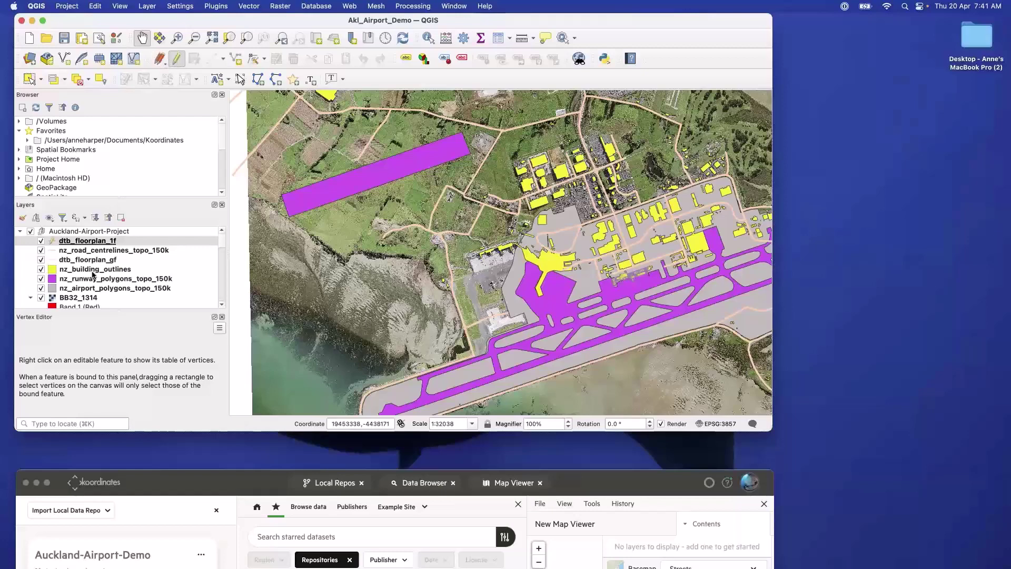
left_click(93, 272)
left_click(177, 61)
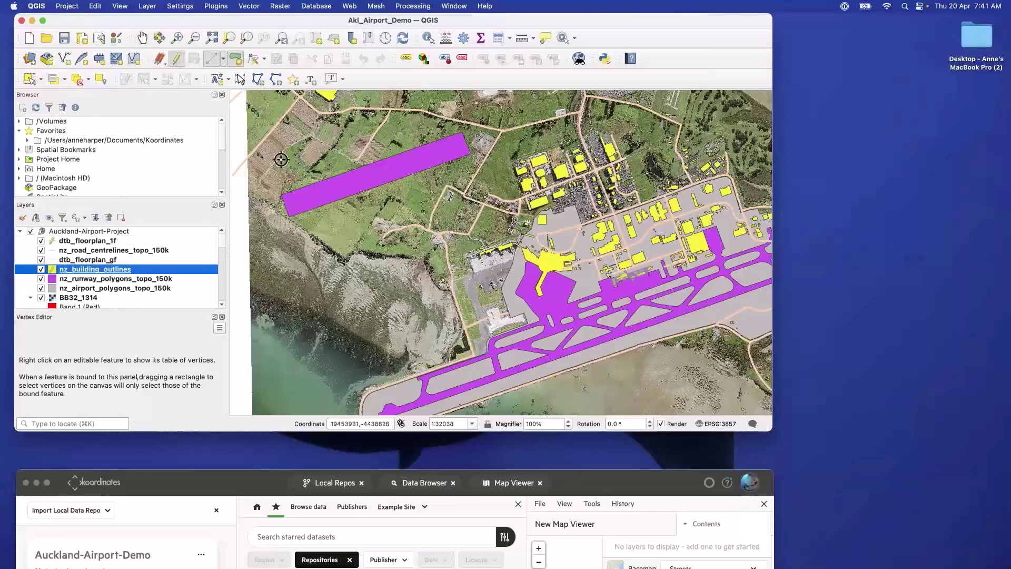
left_click(276, 153)
left_click(288, 179)
left_click(343, 169)
left_click(338, 141)
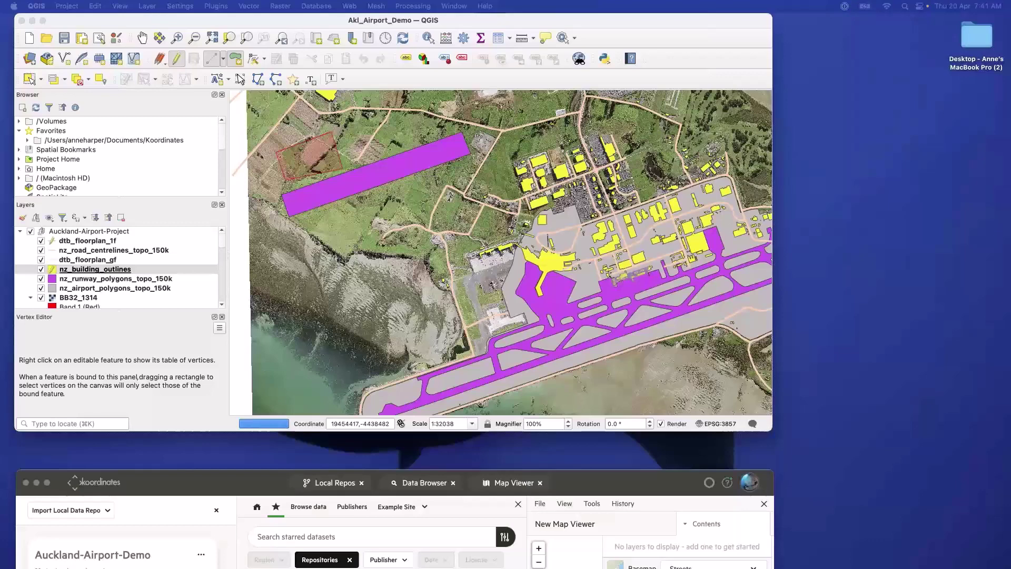
right_click(331, 134)
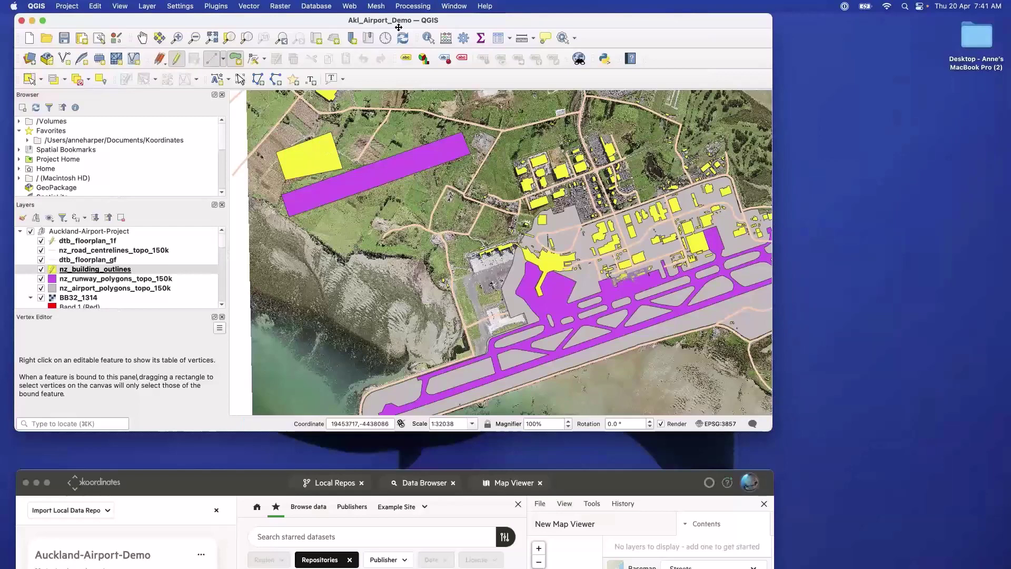
- In Koordinates, commit the nz_building_outlines edit in Auckland-Airport-Demo with the description "Hangar", push it to Koordinates Ltd, and close the repository
left_click(206, 511)
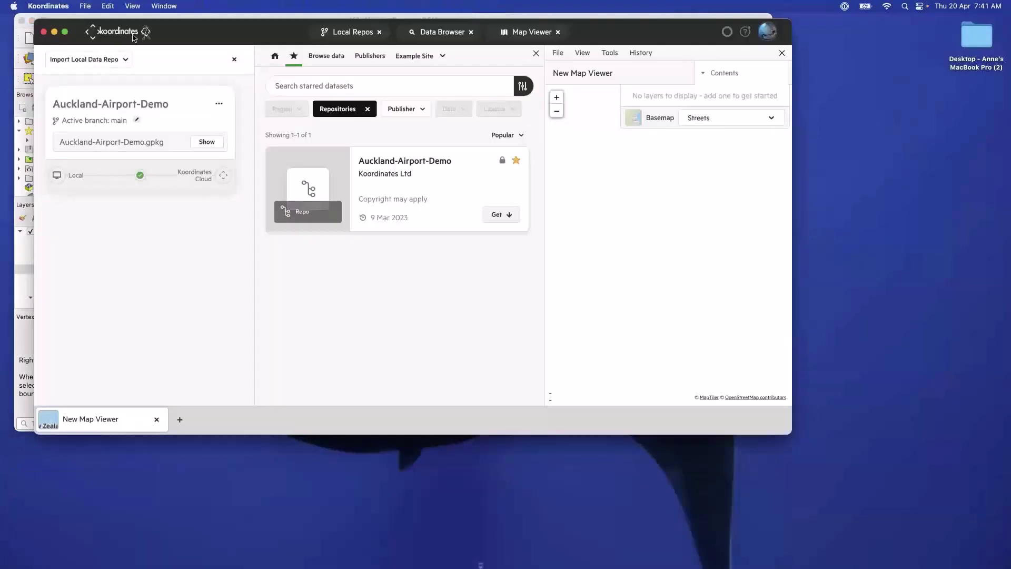
left_click(105, 104)
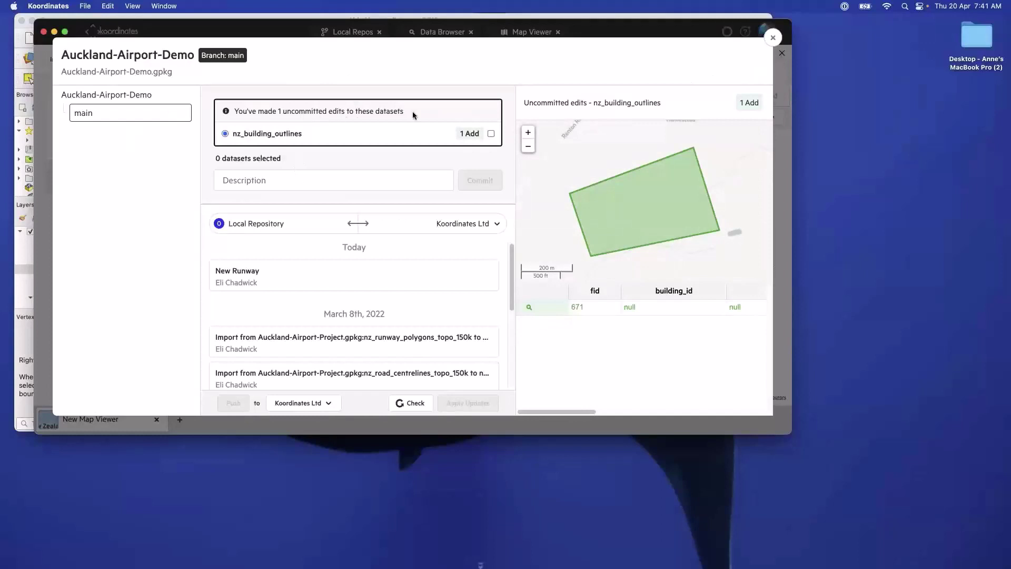
left_click(491, 134)
left_click(389, 179)
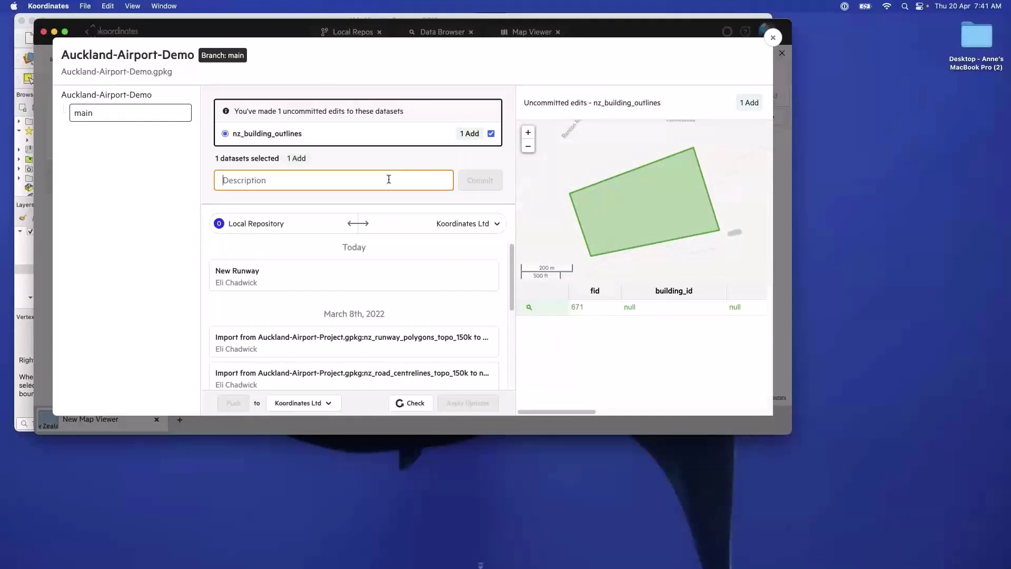
type("Project")
key("BackSpace")
key("BackSpace")
key("BackSpace")
key("BackSpace")
key("BackSpace")
key("BackSpace")
key("BackSpace")
type("Hangar")
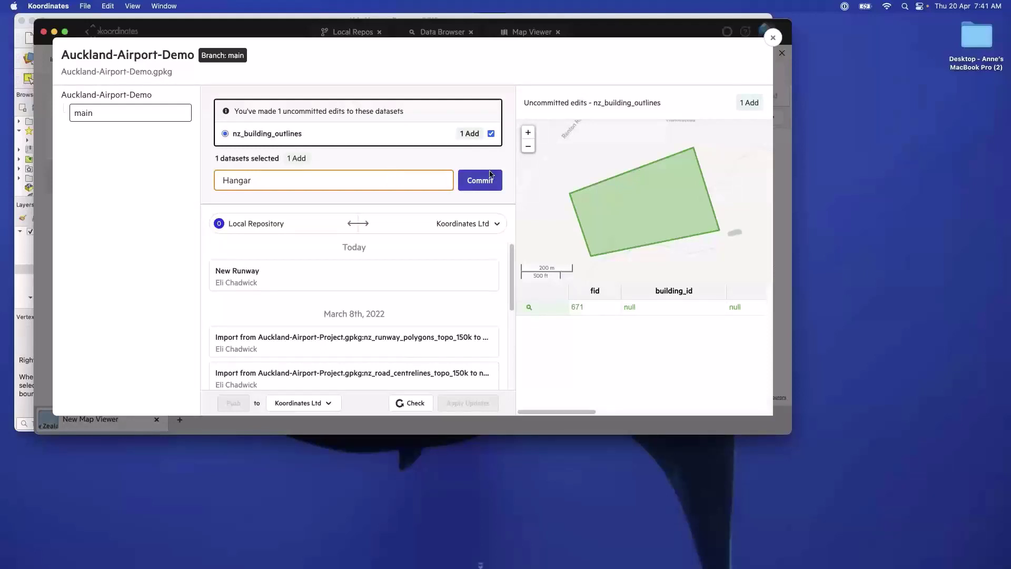
left_click(495, 182)
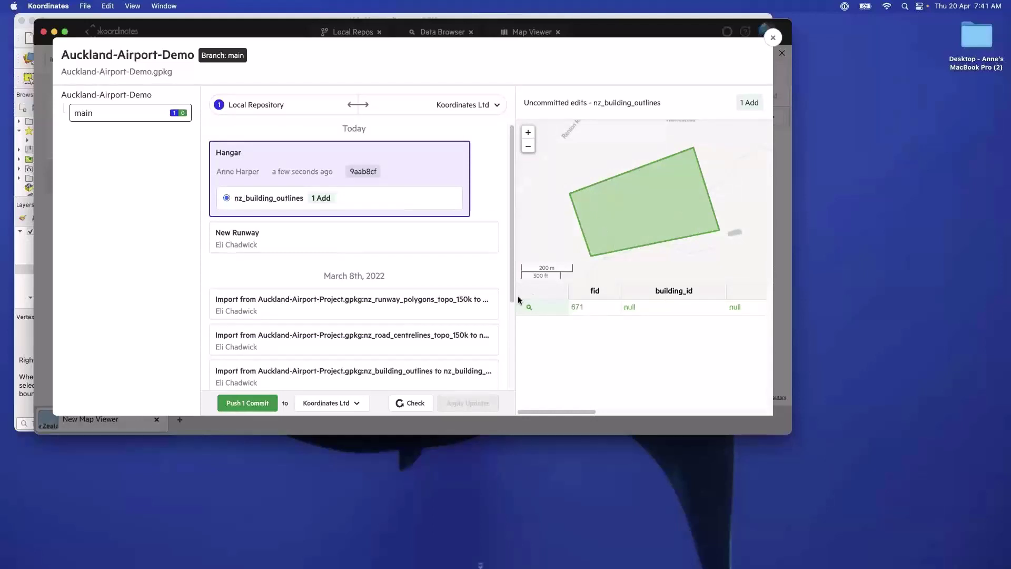
left_click(264, 404)
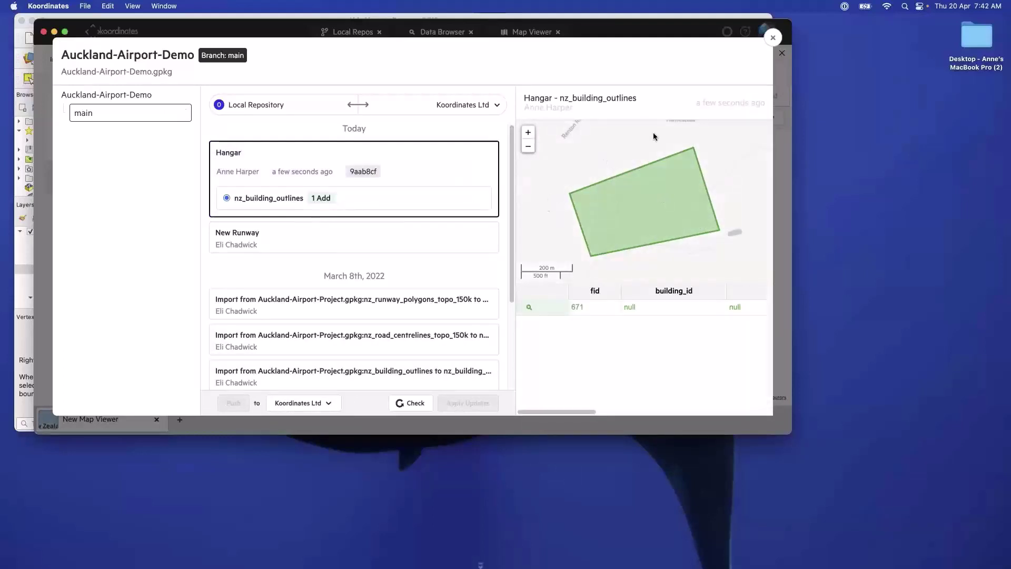
left_click(773, 38)
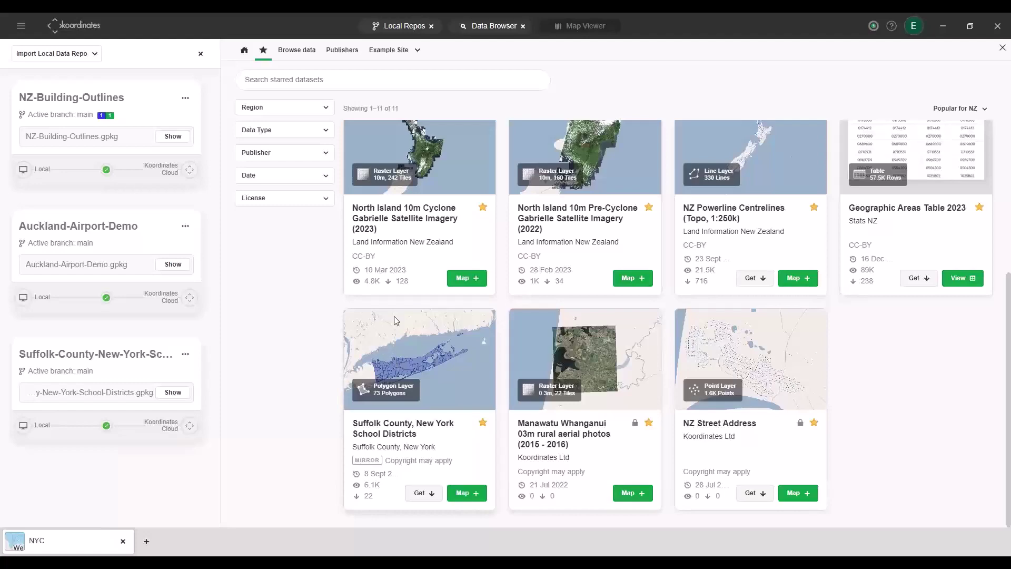
- On the Windows machine, check Auckland-Airport-Demo for updates from Koordinates Ltd, apply them, and view the airport map in ArcGIS Pro
left_click(84, 244)
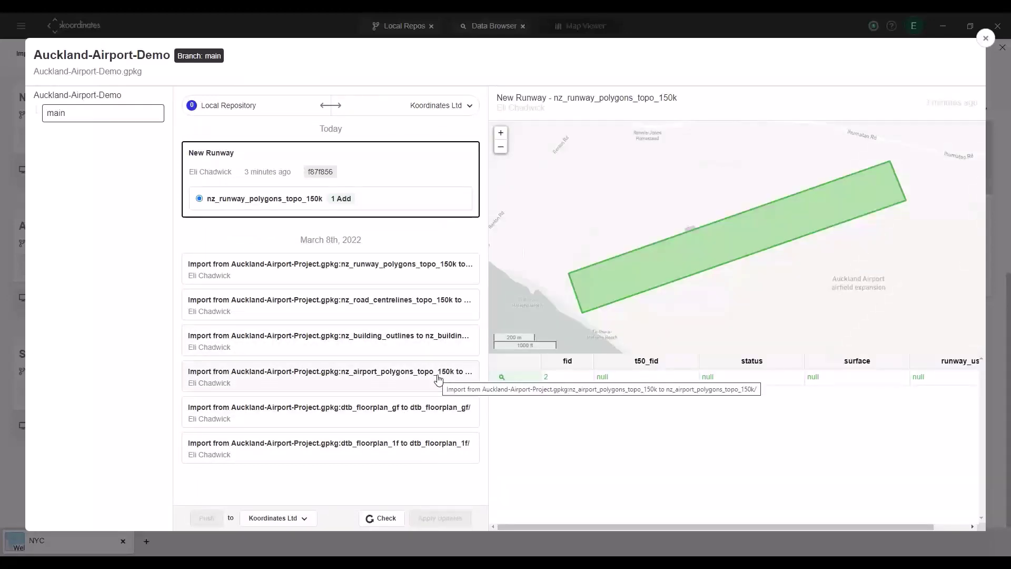
left_click(386, 518)
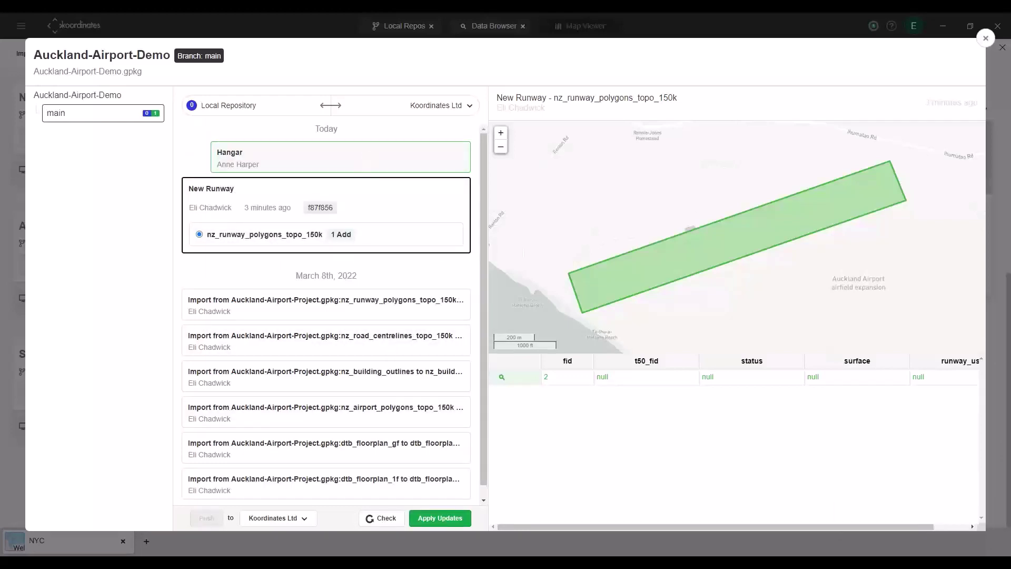
left_click(445, 518)
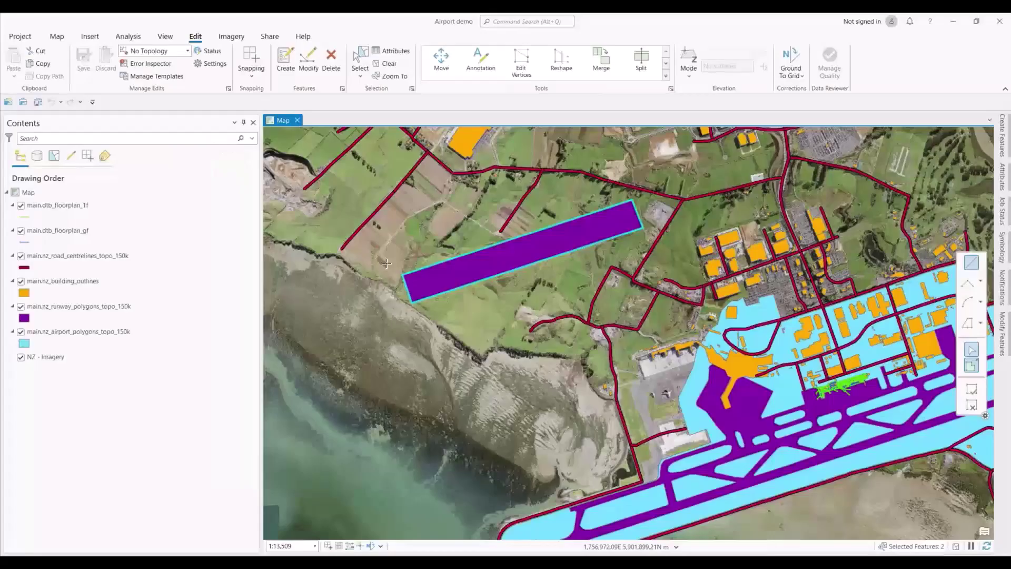
scroll(386, 261, "up", 2)
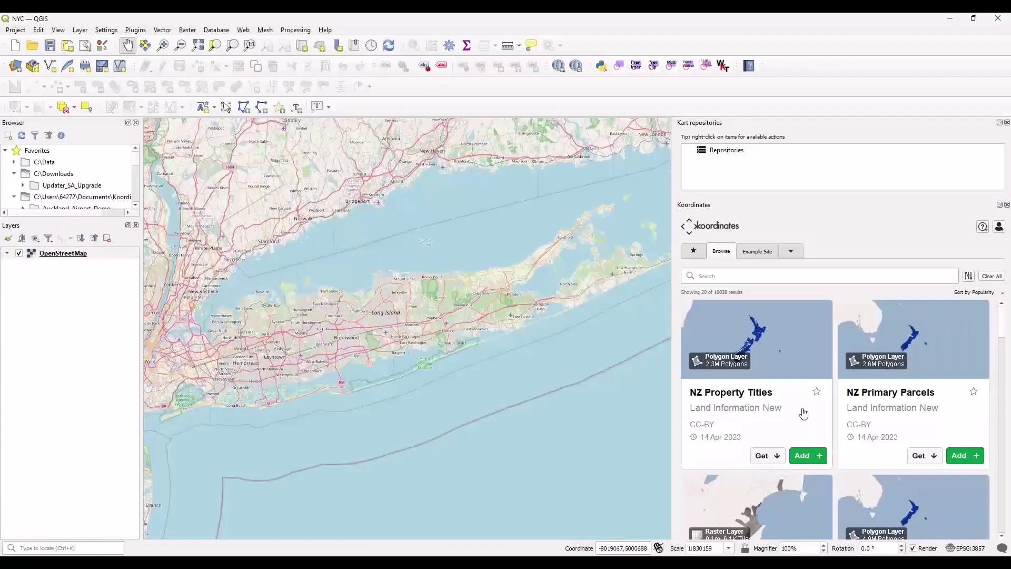
- In the NYC project in QGIS, add Suffolk County, New York School Districts to the map from the starred Koordinates datasets
left_click(699, 252)
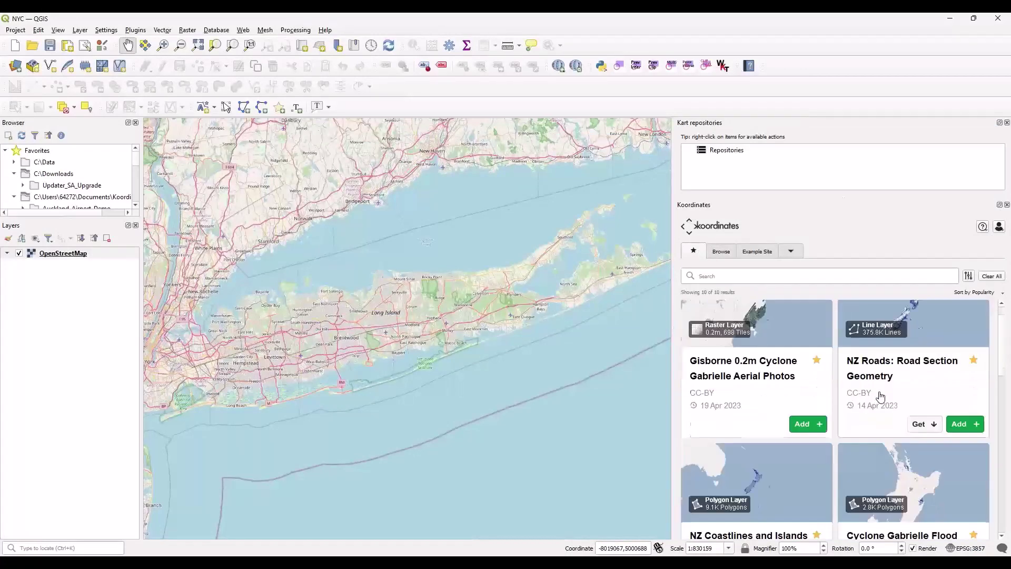
scroll(868, 385, "down", 10)
scroll(880, 397, "down", 1)
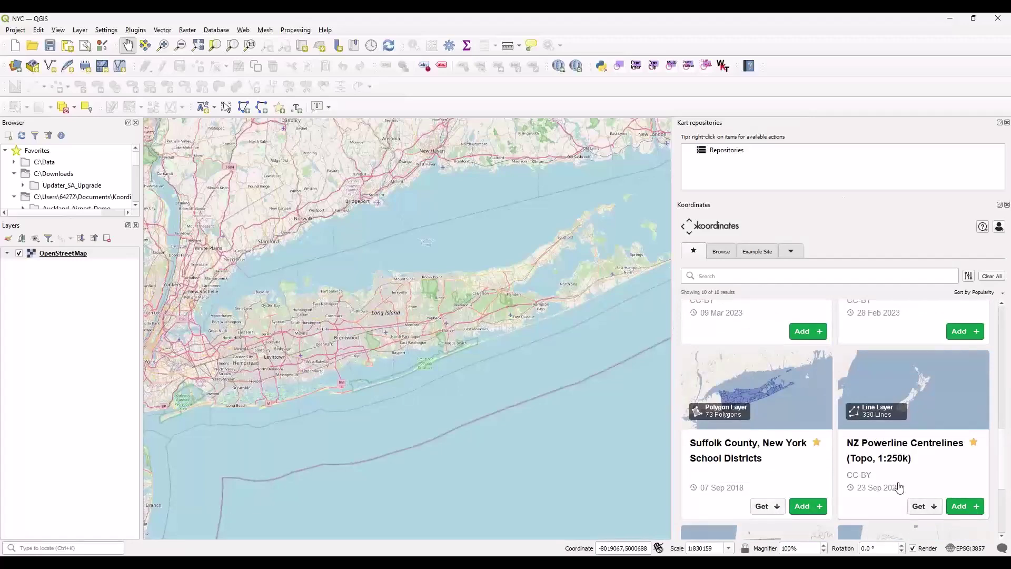
scroll(904, 490, "down", 3)
scroll(905, 490, "up", 3)
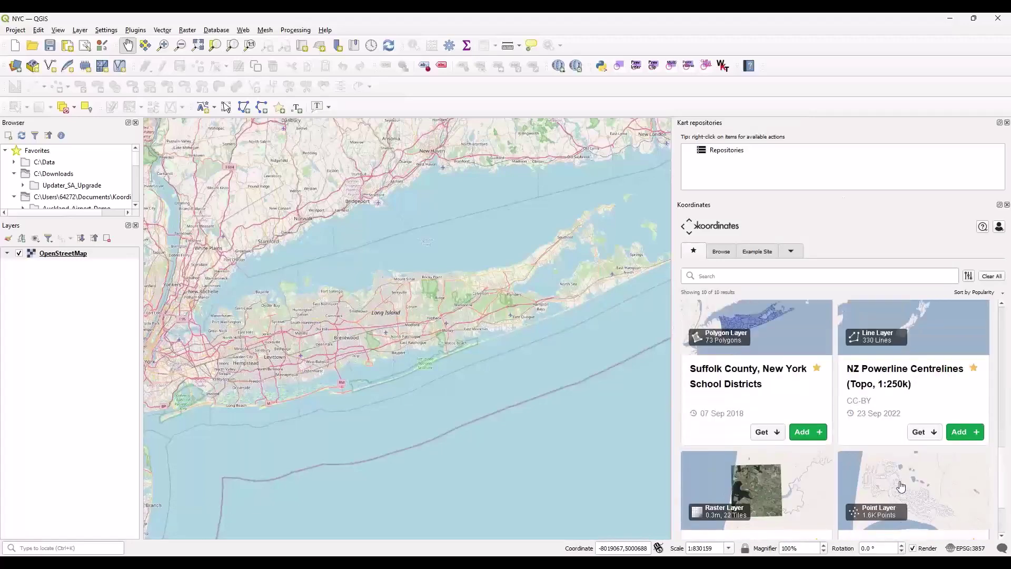
left_click(816, 434)
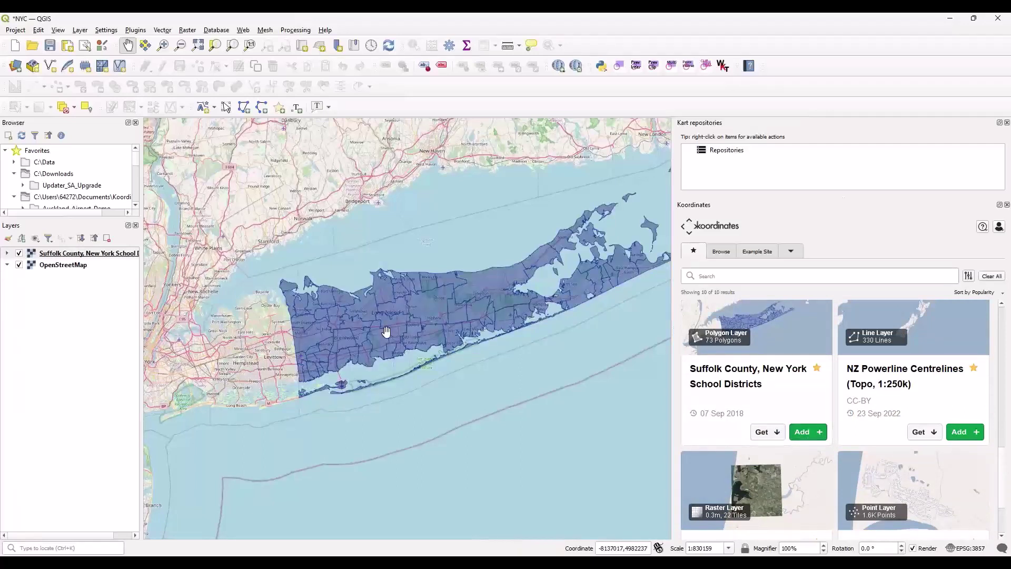
- Clone the Suffolk County, New York School Districts repository into Documents\Koordinates\Demo\NYC as a Geopackage in the repository folder
left_click(770, 433)
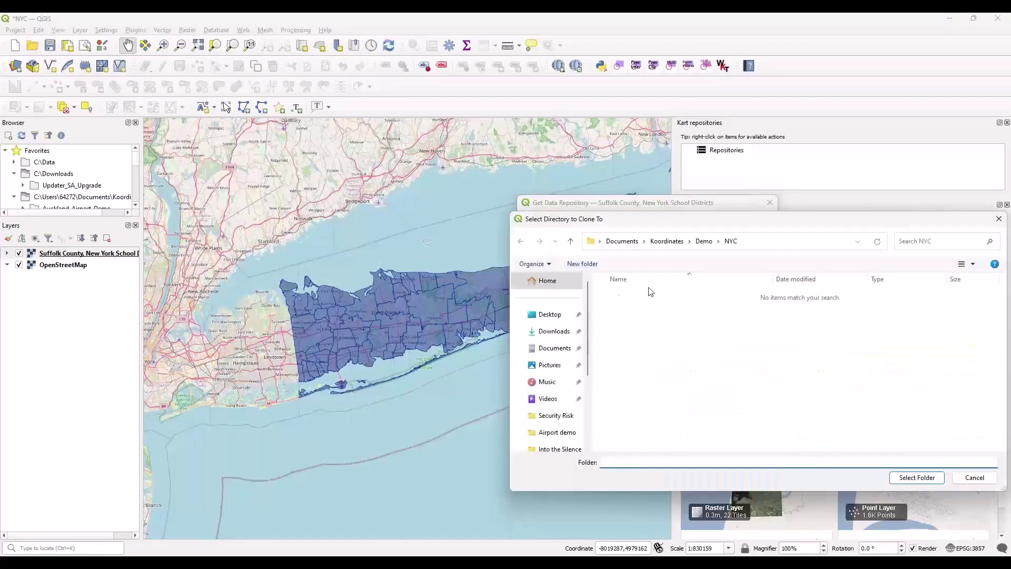
left_click(917, 477)
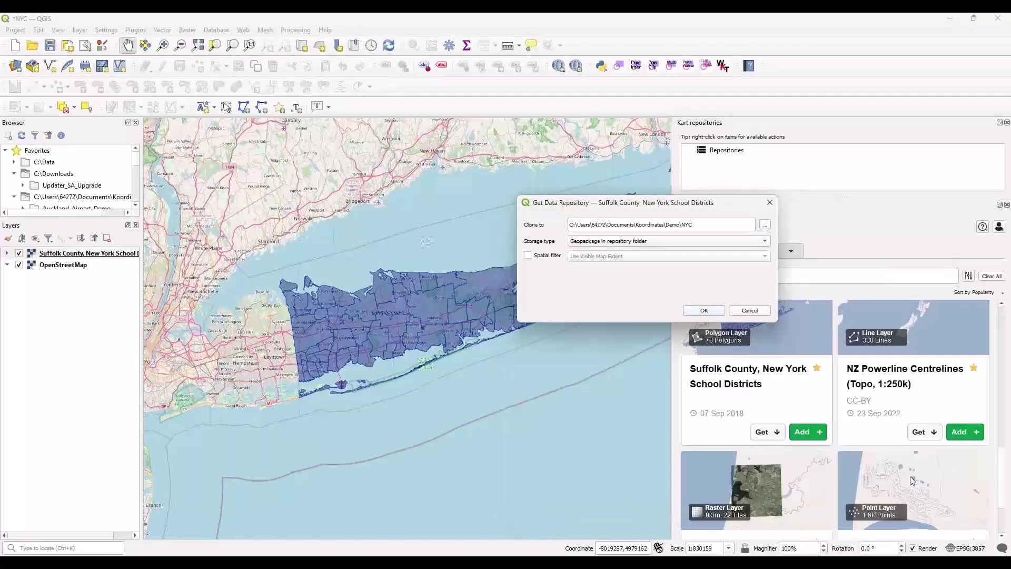
left_click(704, 311)
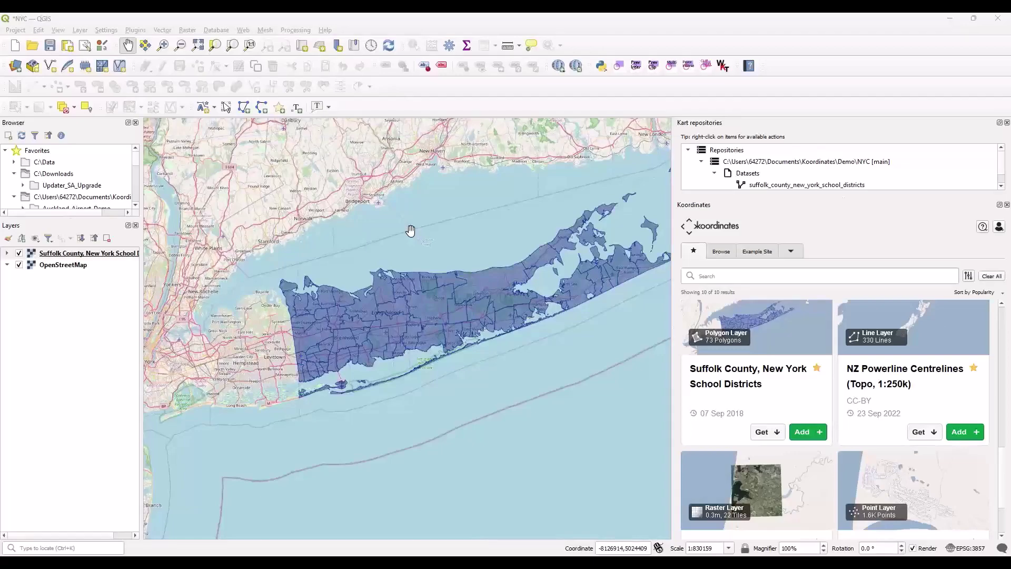
key("alt+Tab")
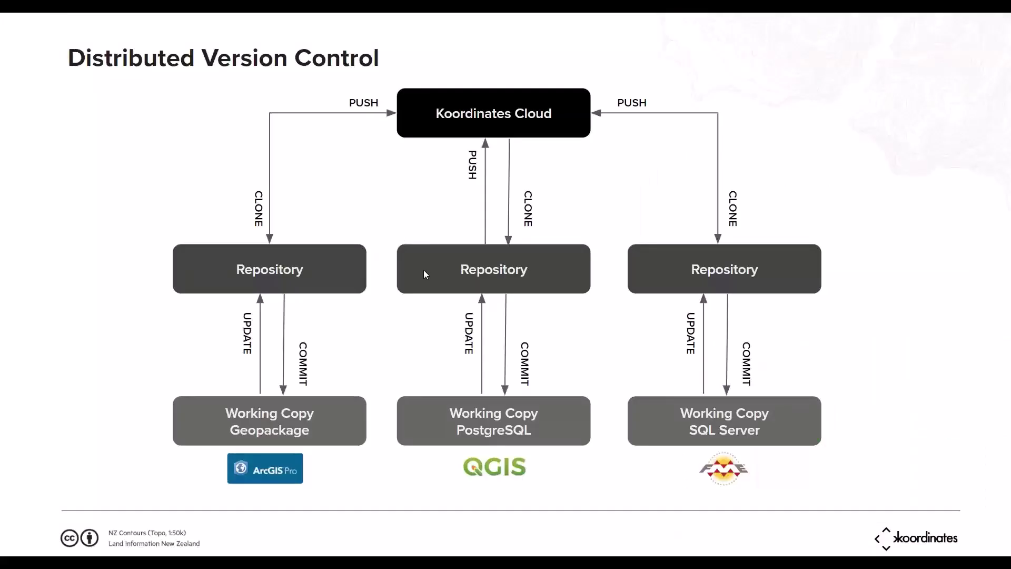
key("Right")
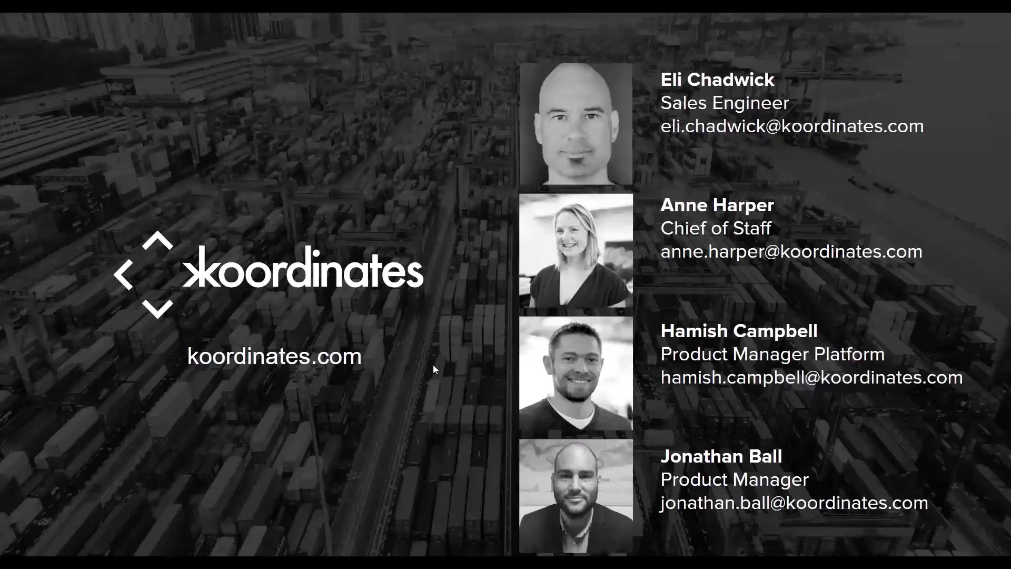
- Switch to the Koordinates data page in the browser, create a new map view, and list the starred datasets
key("alt+Tab")
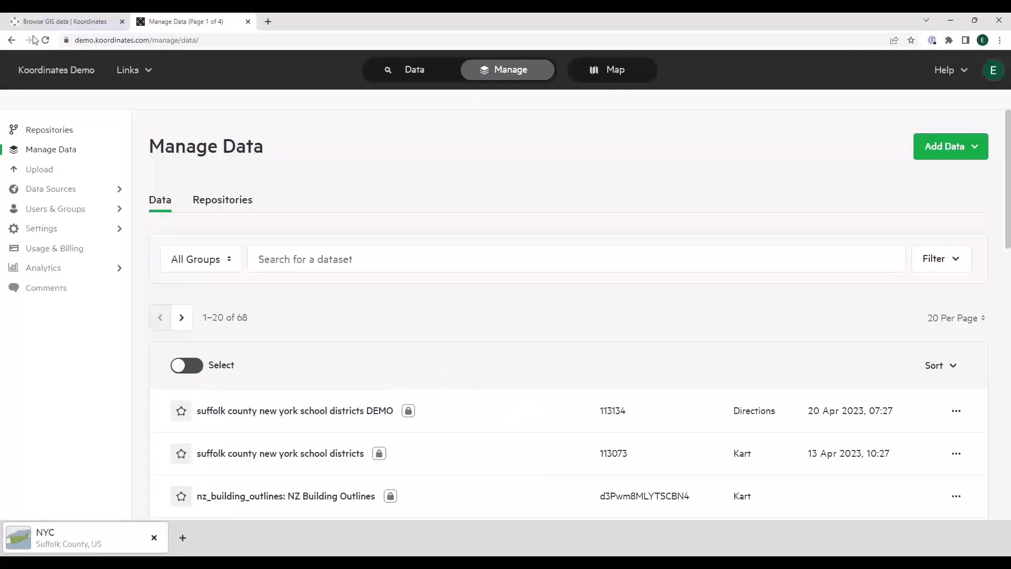
left_click(57, 21)
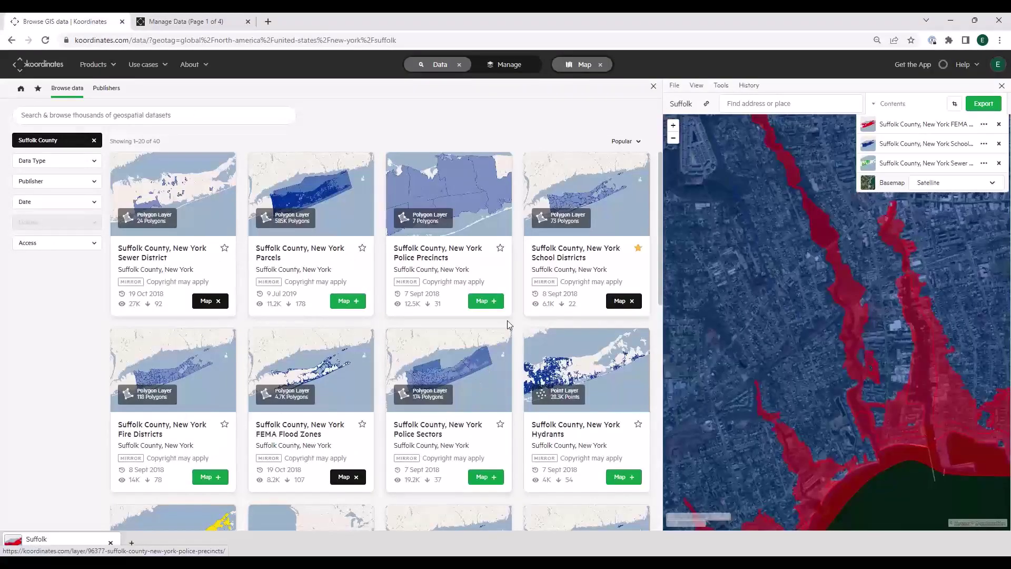
left_click(130, 544)
left_click(38, 90)
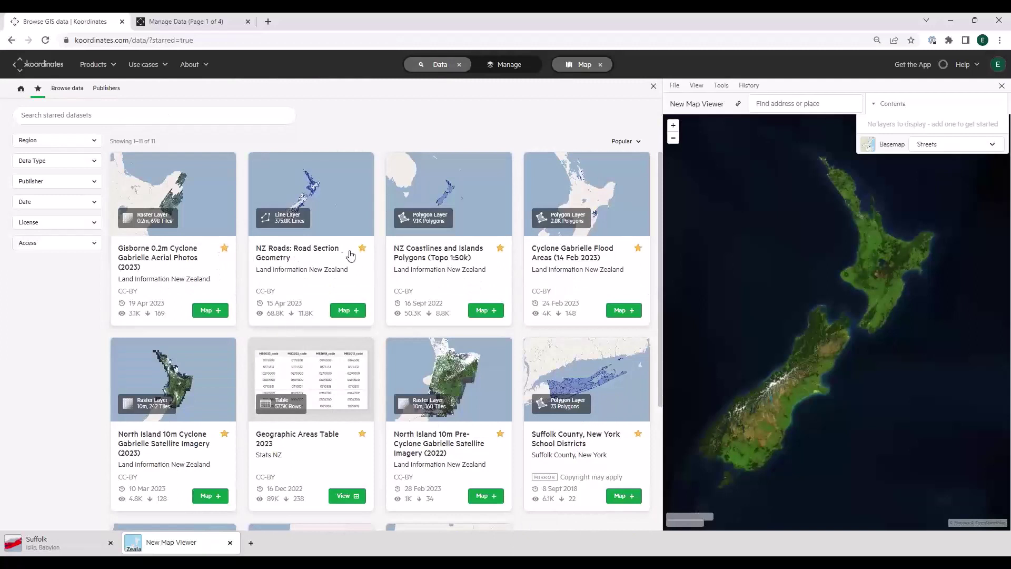
- Add NZ Roads: Road Section Geometry to the new map and set the basemap to Terrain
left_click(932, 149)
left_click(345, 310)
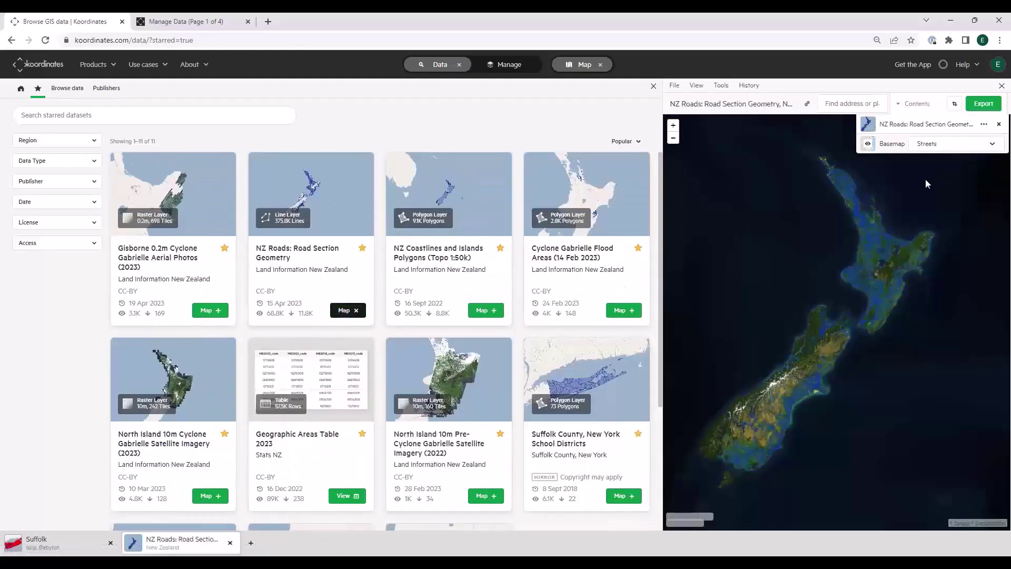
left_click(945, 147)
left_click(943, 189)
left_click(941, 151)
left_click(938, 167)
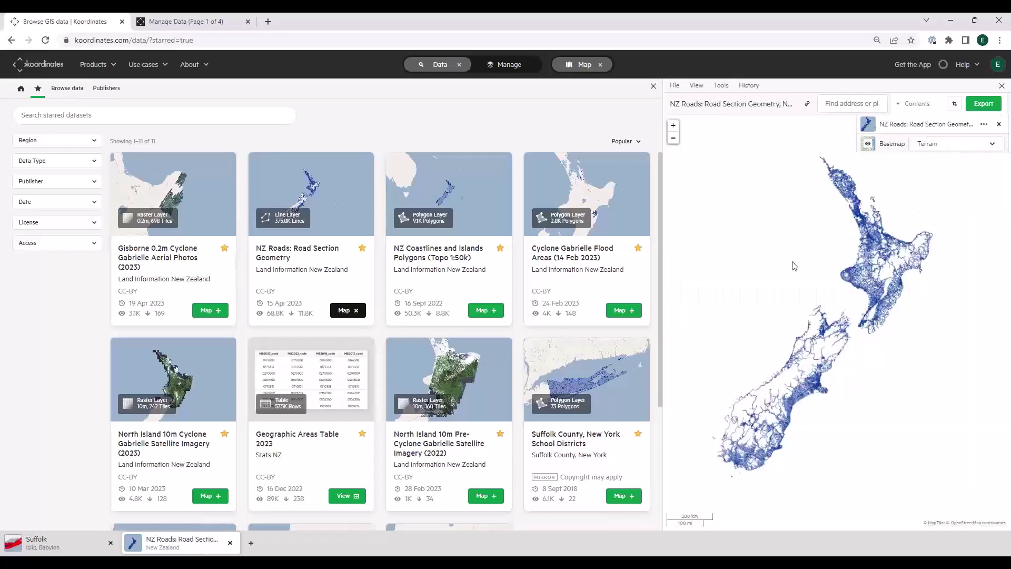
- Add Gisborne 0.2m Cyclone Gabrielle Aerial Photos (2023) and Cyclone Gabrielle Flood Areas (14 Feb 2023) to the map
left_click(213, 311)
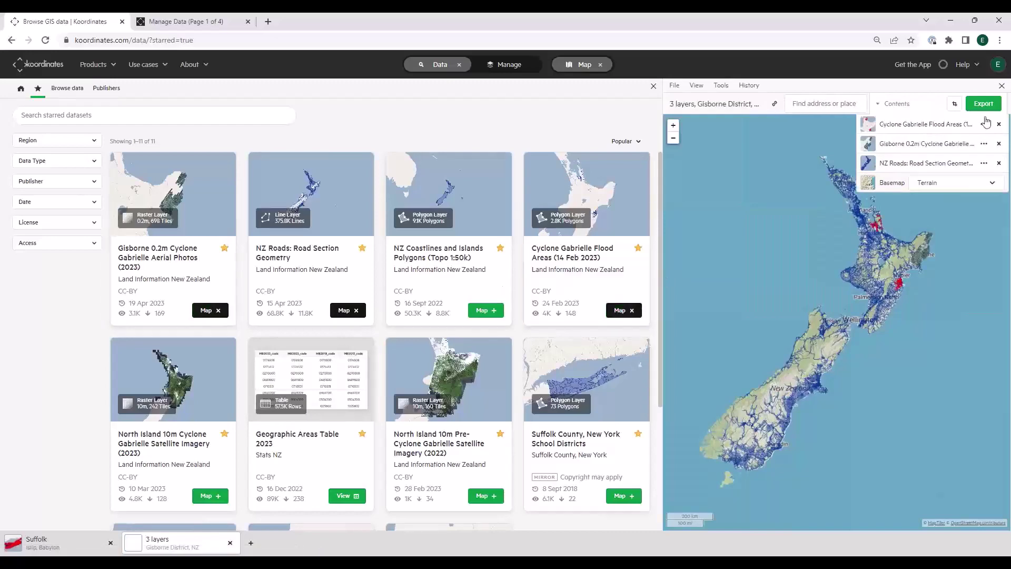
scroll(924, 261, "up", 4)
scroll(833, 352, "up", 3)
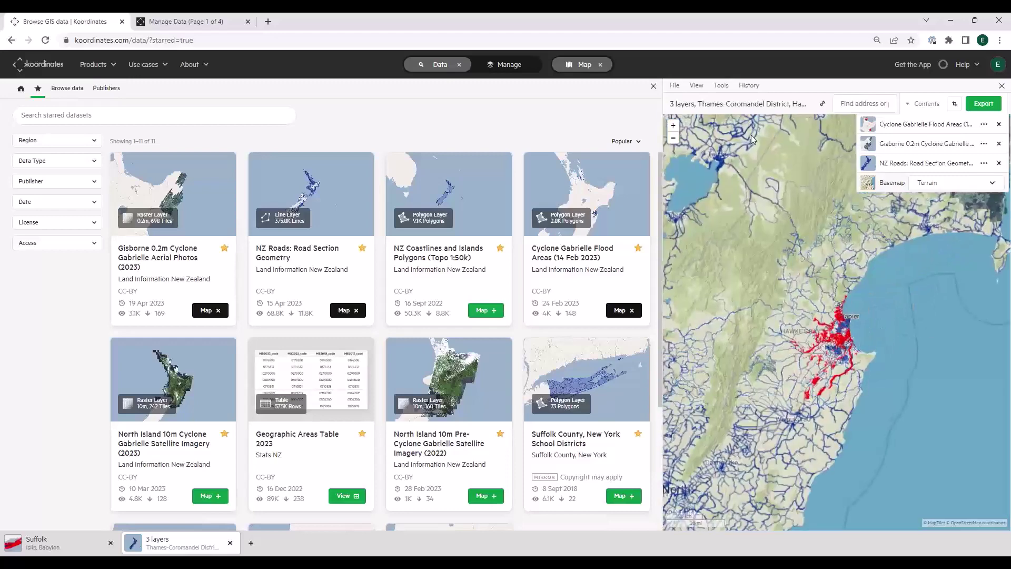
- Rename the three-layer map as cyclone and save the new name
left_click(720, 104)
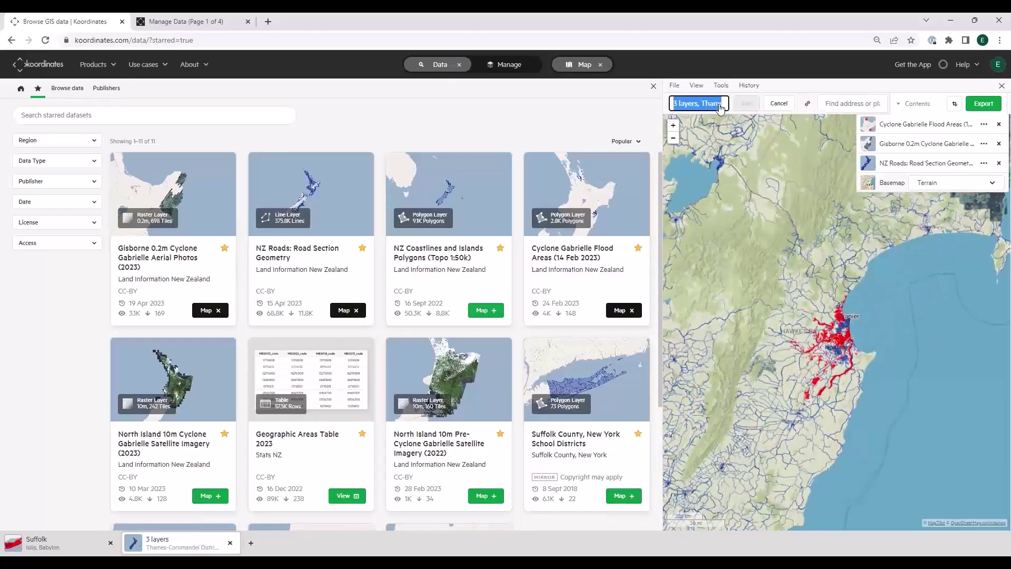
type("cyclone")
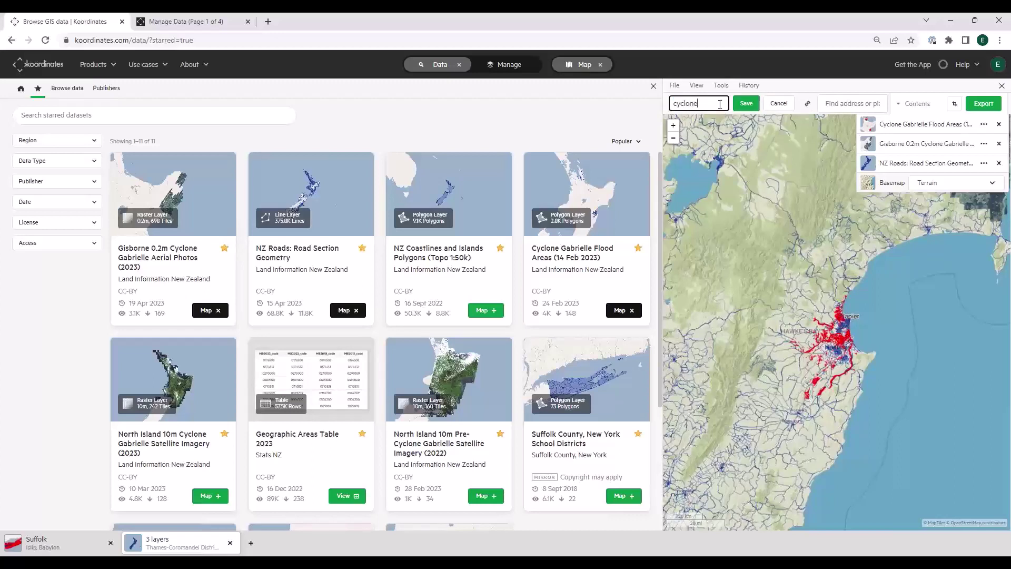
left_click(752, 104)
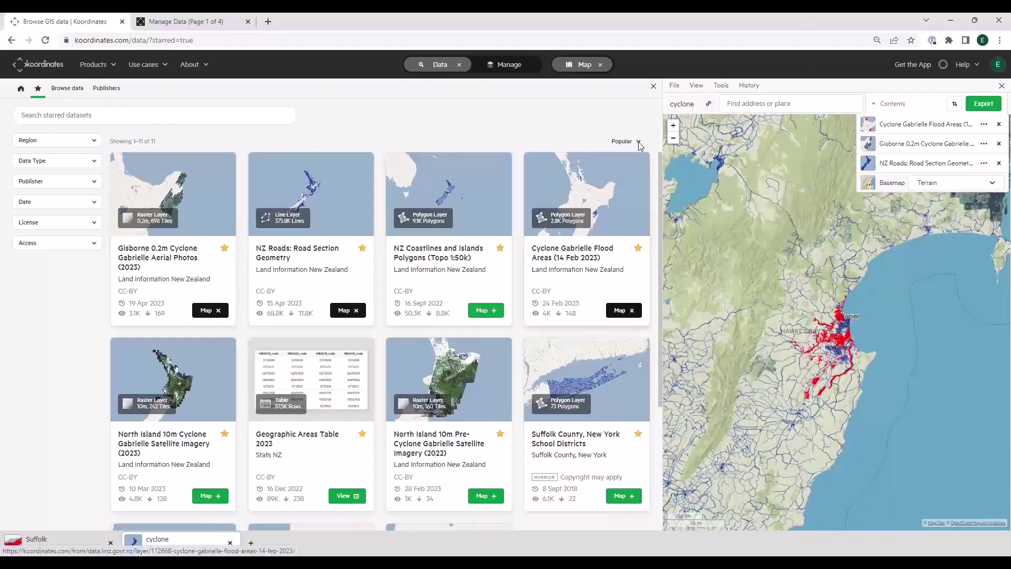
- Expand the cyclone map to full width, copy its share link, and open the link in a new browser tab
left_click(708, 104)
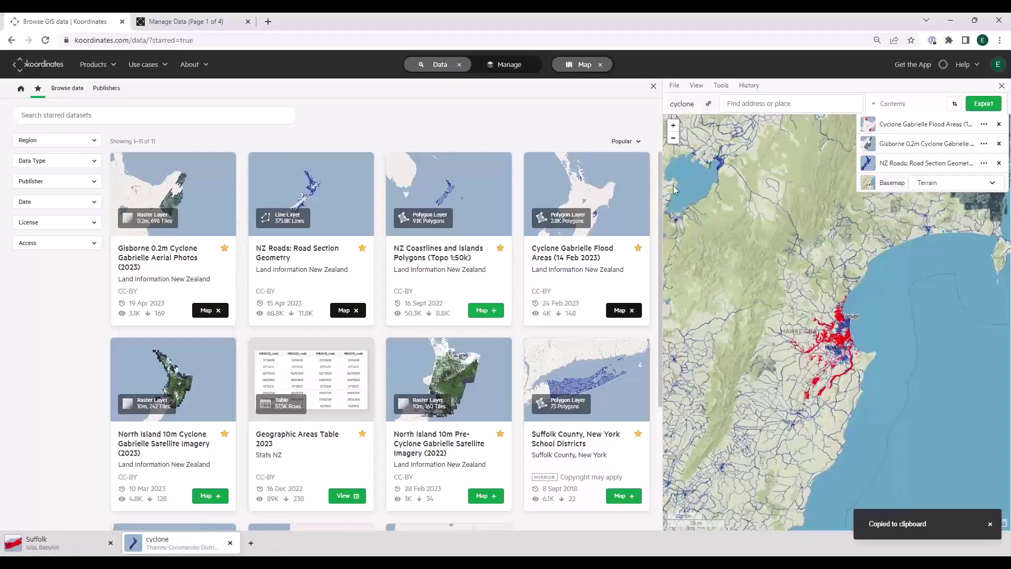
left_click(460, 66)
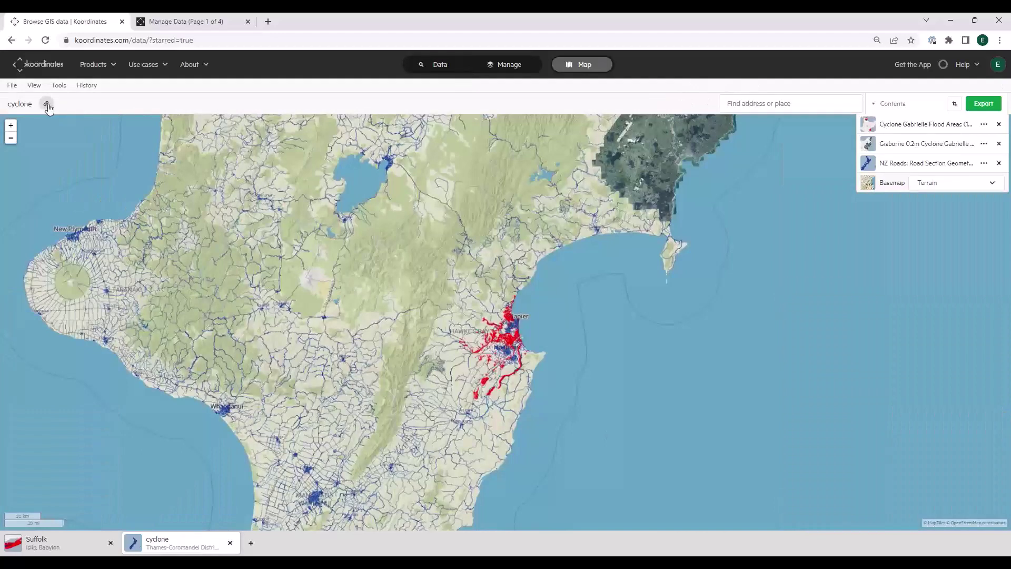
left_click(47, 106)
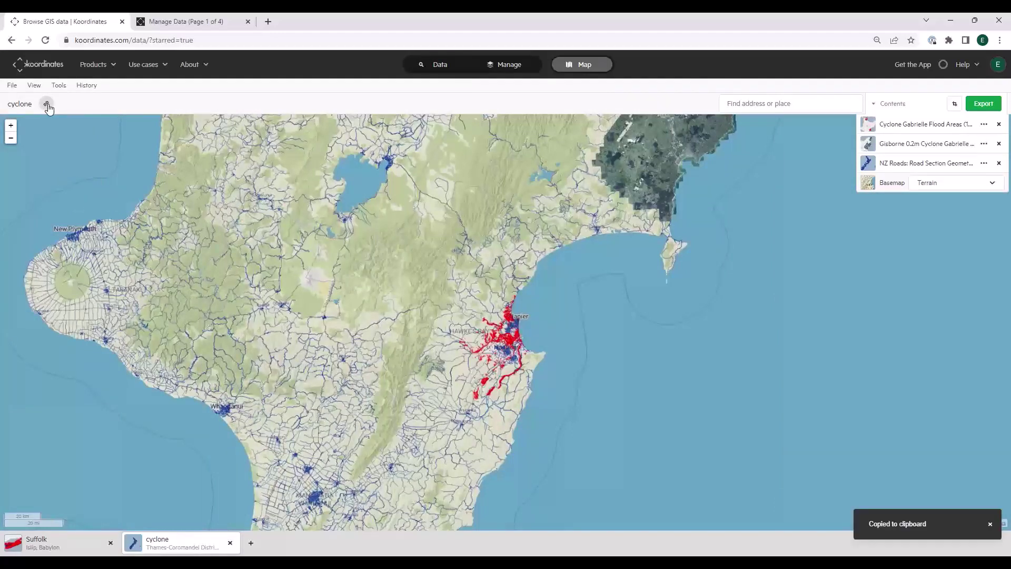
left_click(267, 21)
right_click(252, 40)
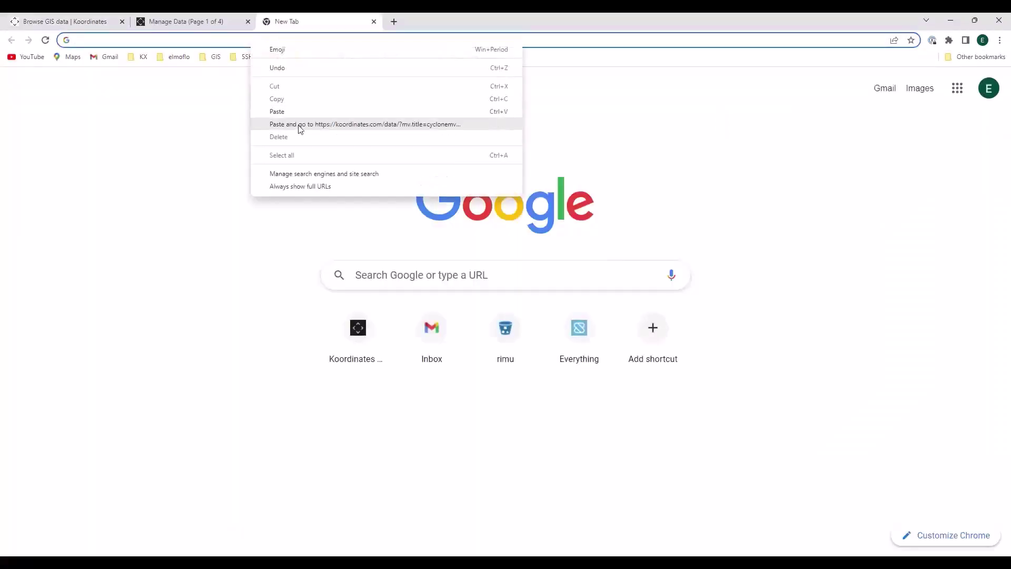
left_click(298, 126)
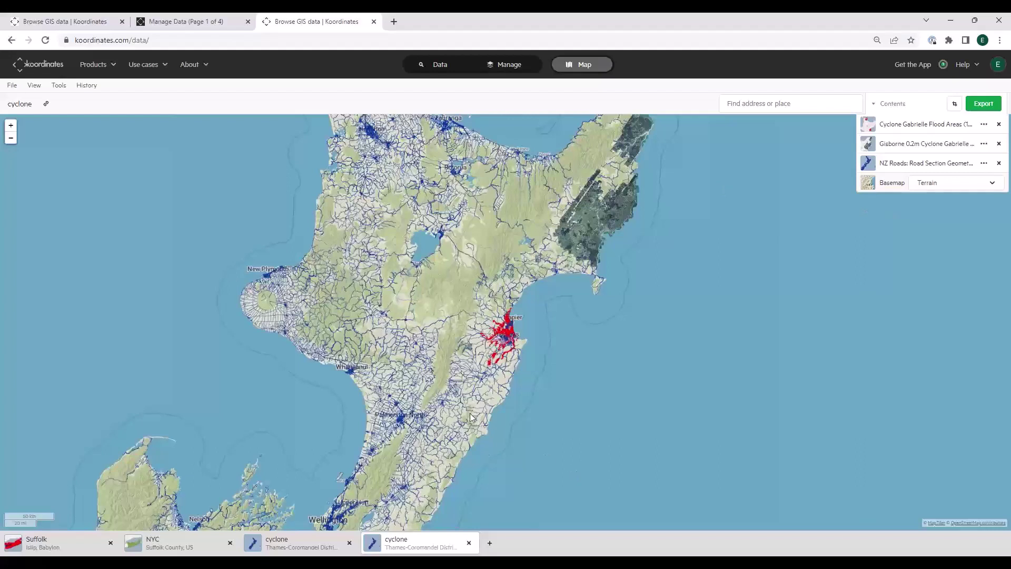
- Show the dataset listing beside the cyclone map and review the export options for its layers without exporting
left_click(441, 65)
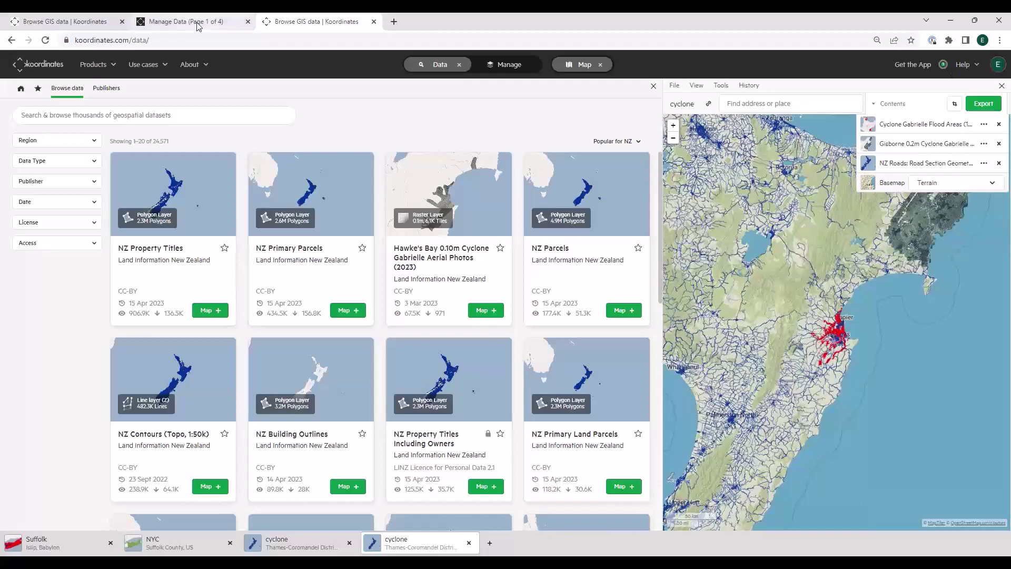
left_click(983, 103)
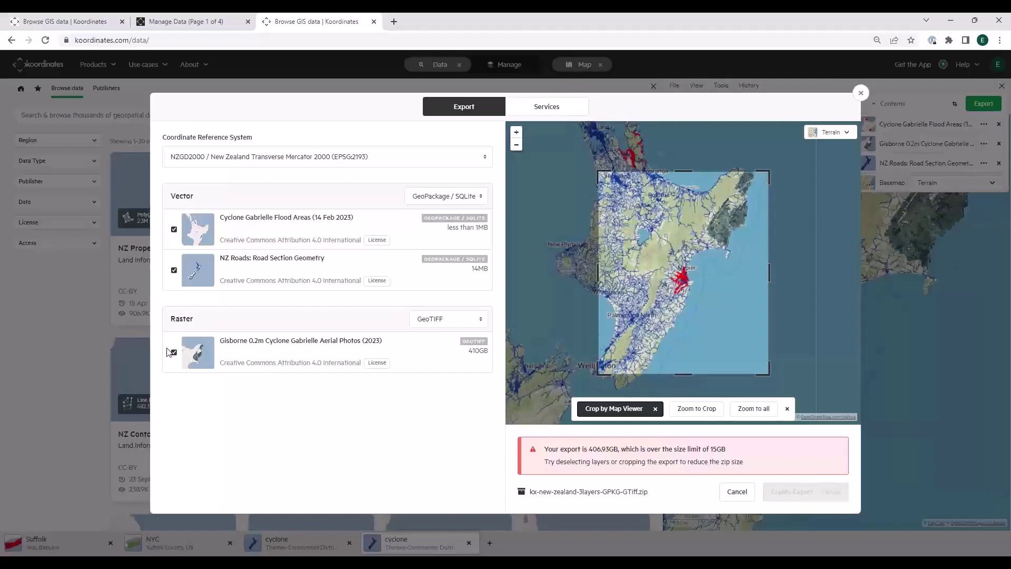
left_click(860, 96)
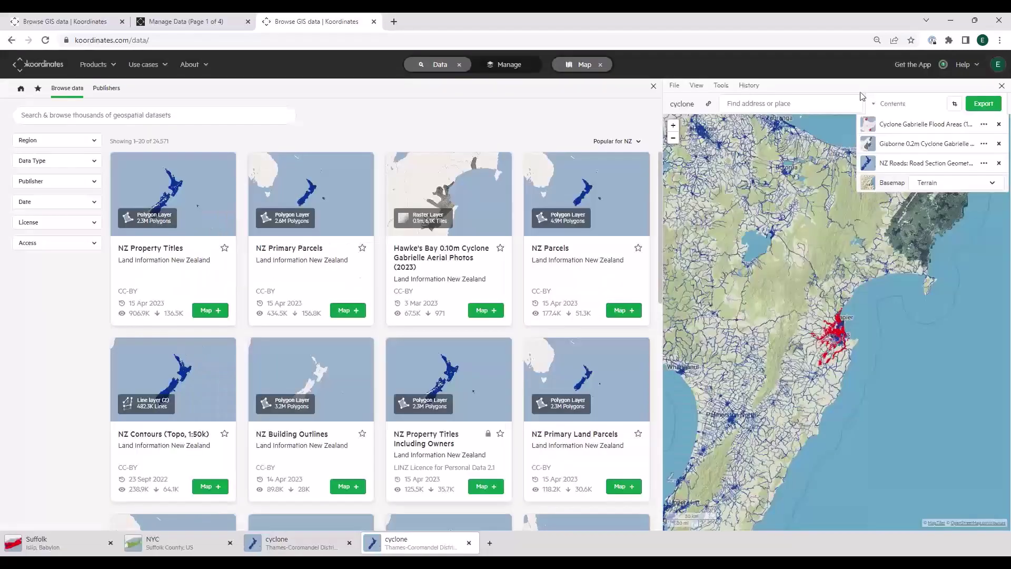